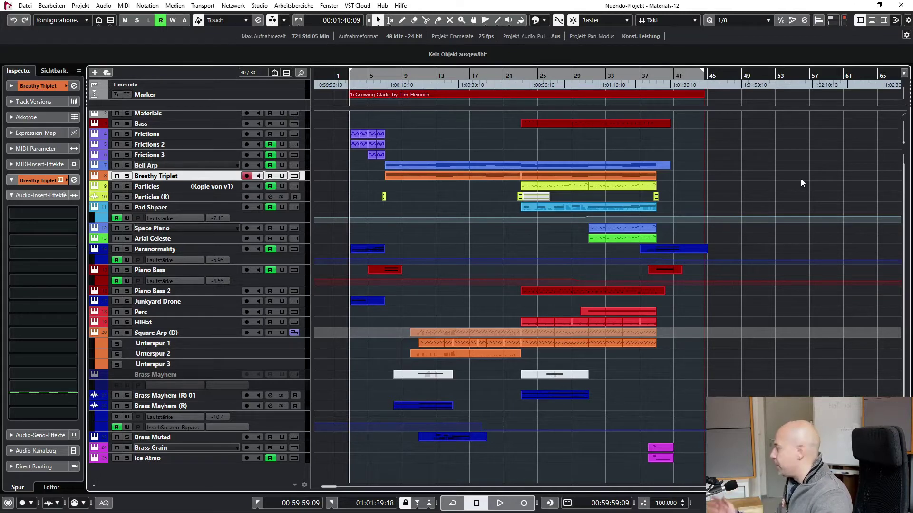
# Play the arrangement and view the instrument loaded on the Breathy Triplet track
pyautogui.press('space')
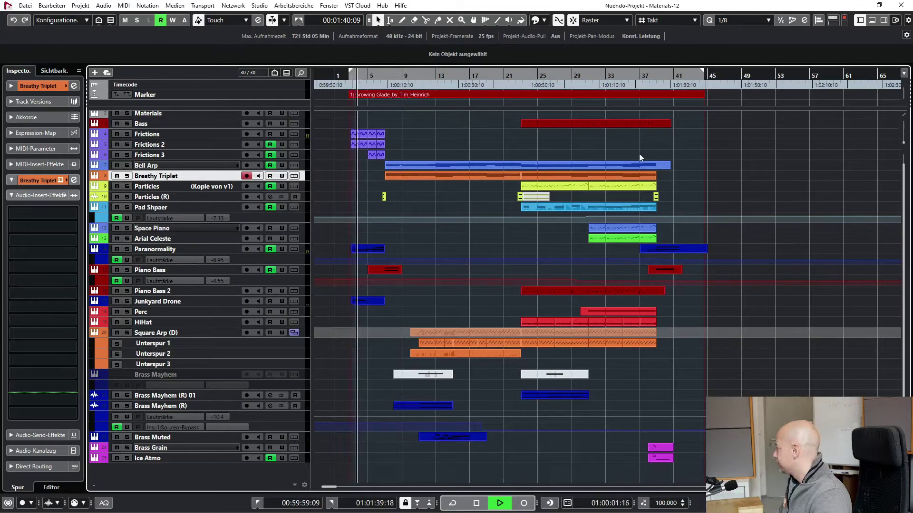
pyautogui.click(60, 180)
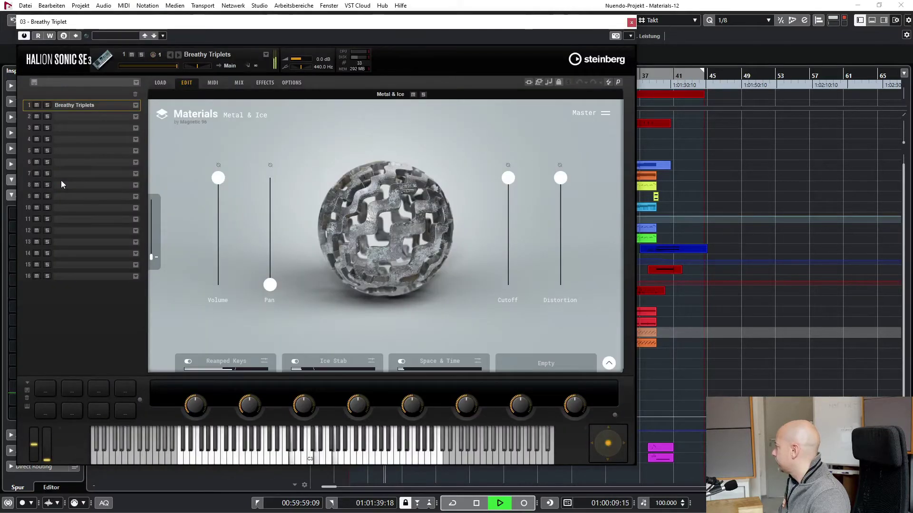
pyautogui.click(630, 22)
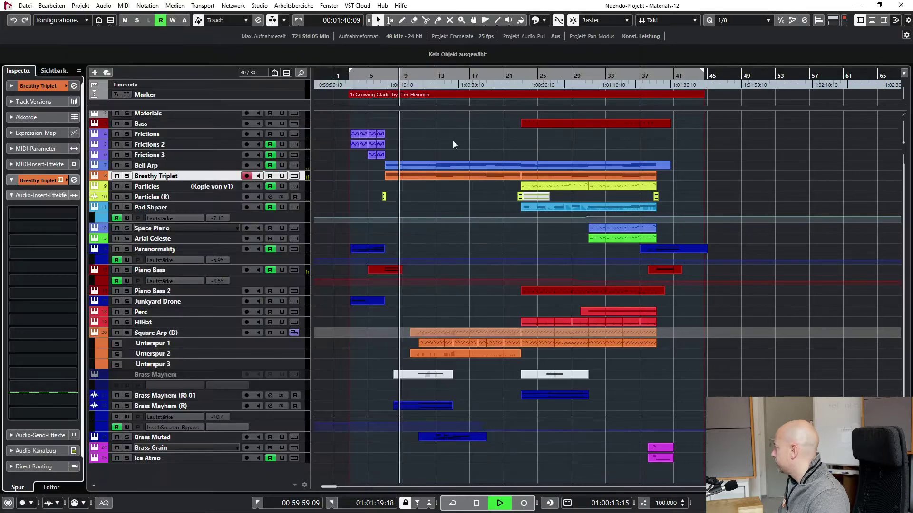
pyautogui.click(181, 166)
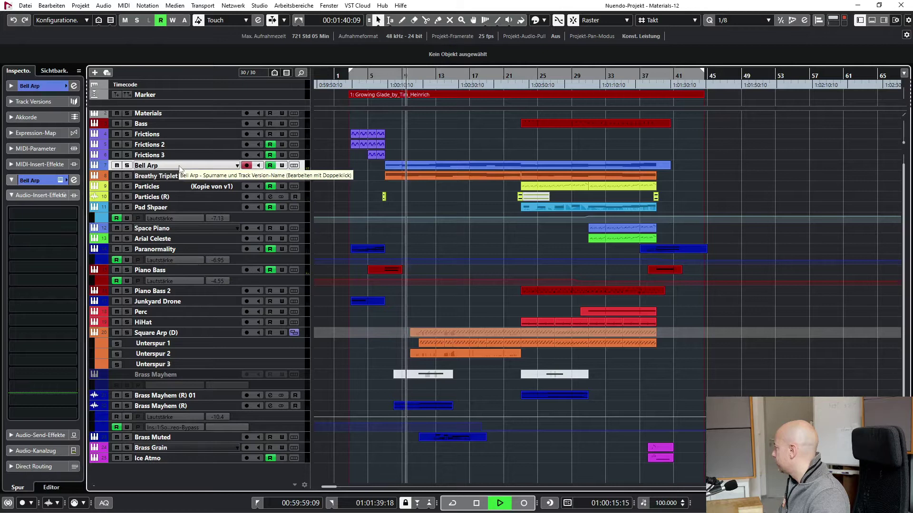
# View the Square Arp (D) part at bar 11 in the Key Editor and as notation, and return to the project
pyautogui.doubleClick(432, 341)
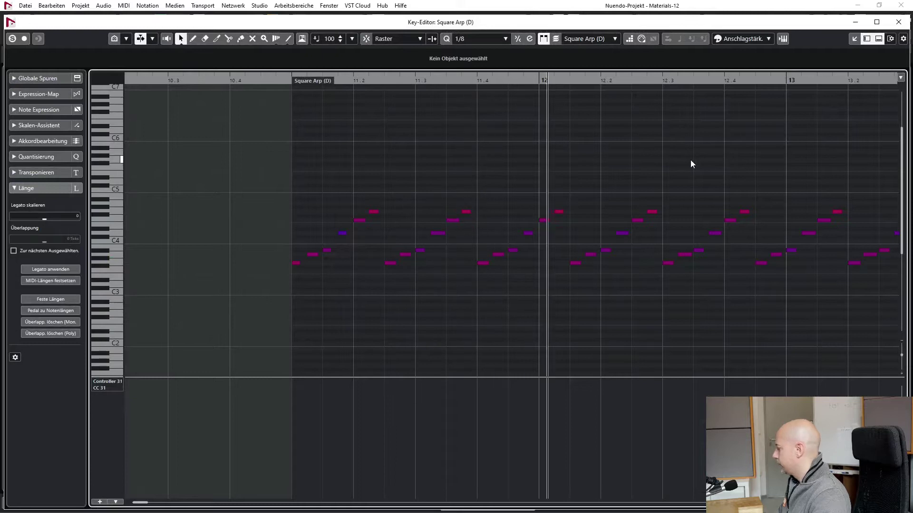
pyautogui.hotkey('ctrl', 'r')
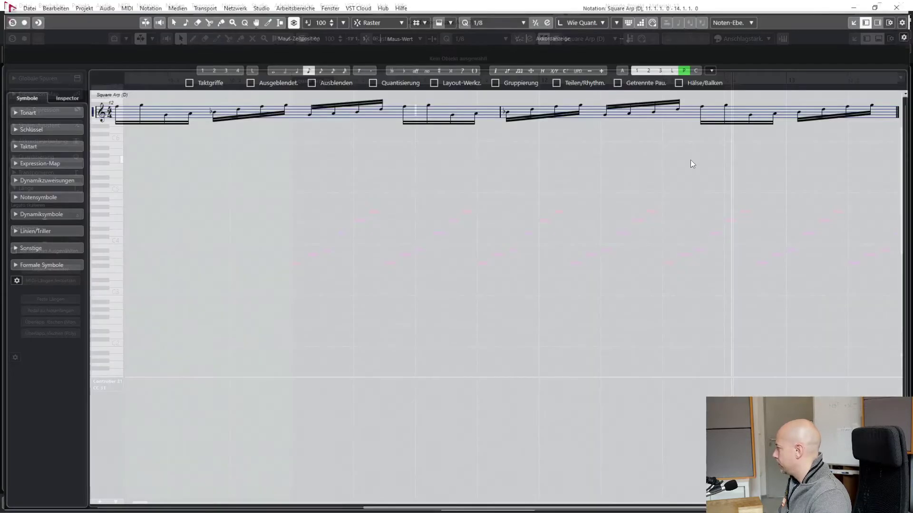
pyautogui.click(900, 5)
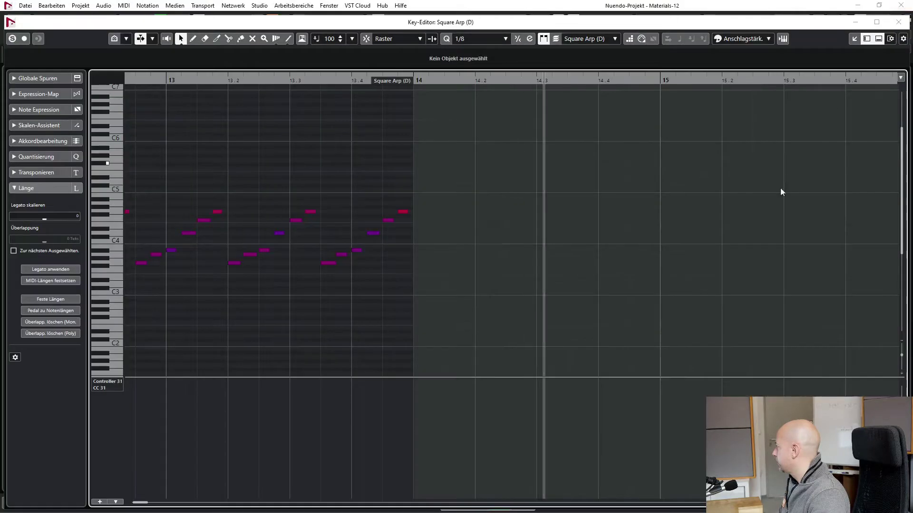
pyautogui.click(899, 22)
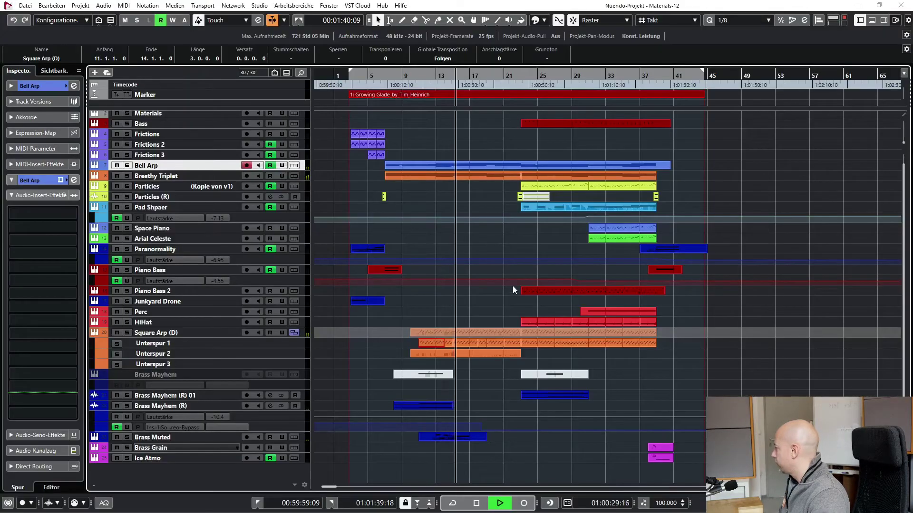
pyautogui.click(806, 172)
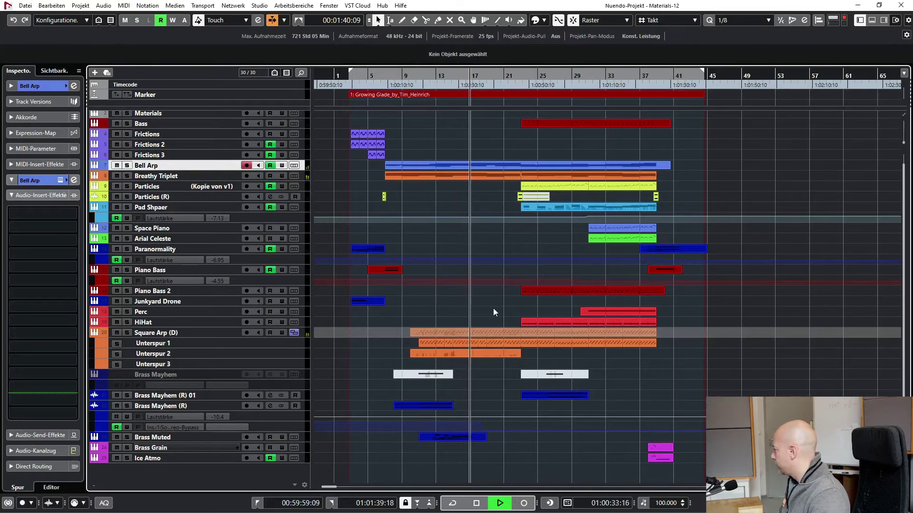
# View the instrument settings behind the Square Arp (D) track and close them again
pyautogui.click(157, 332)
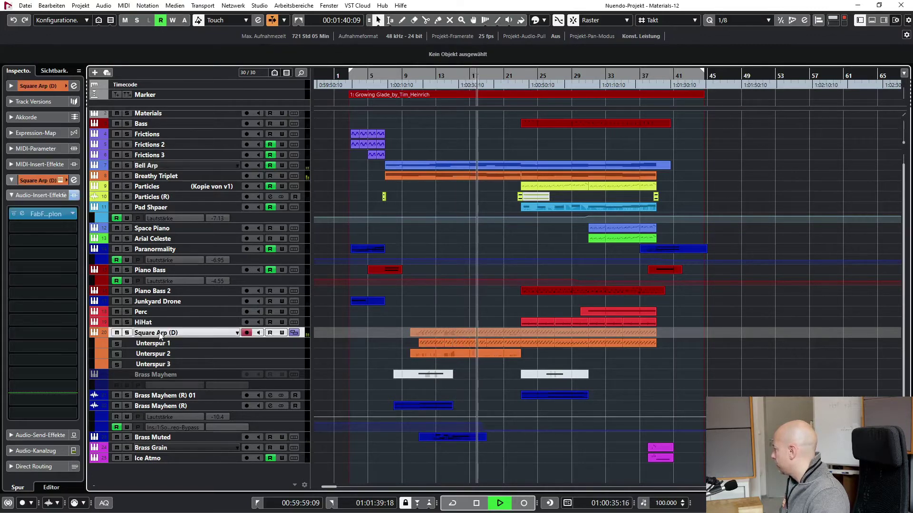
pyautogui.click(60, 181)
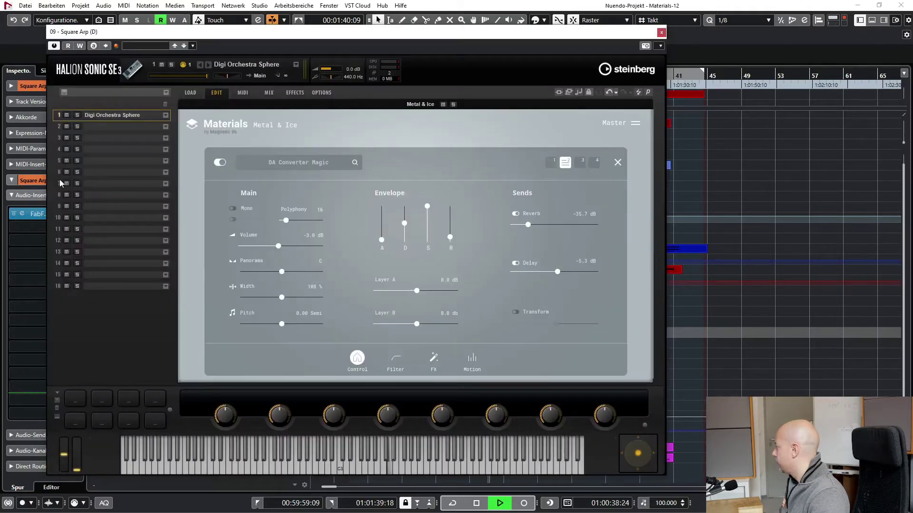
pyautogui.click(663, 33)
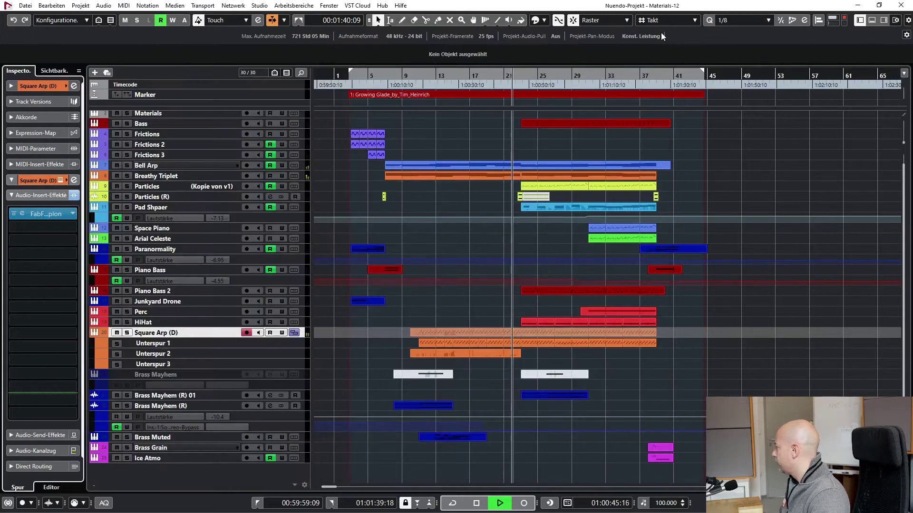
# View the Particles part starting at bar 23 as notation and return to the project
pyautogui.click(554, 188)
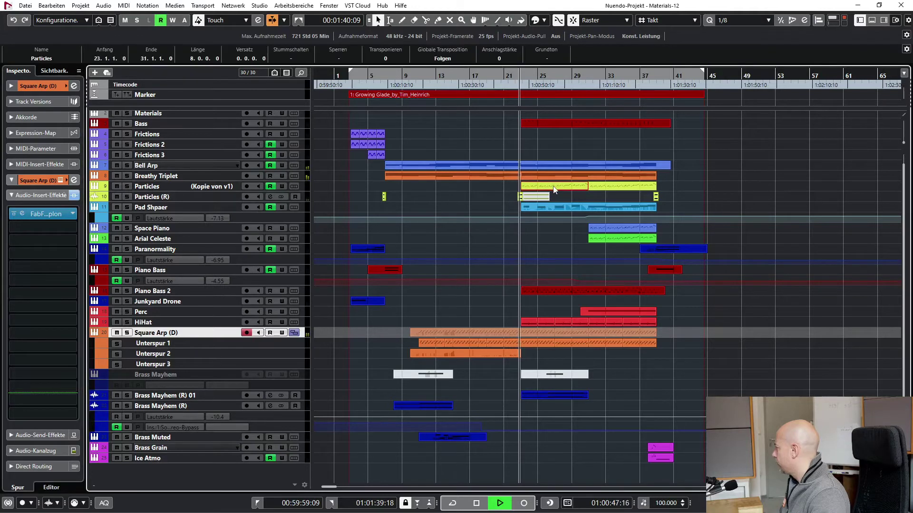
pyautogui.hotkey('ctrl', 'r')
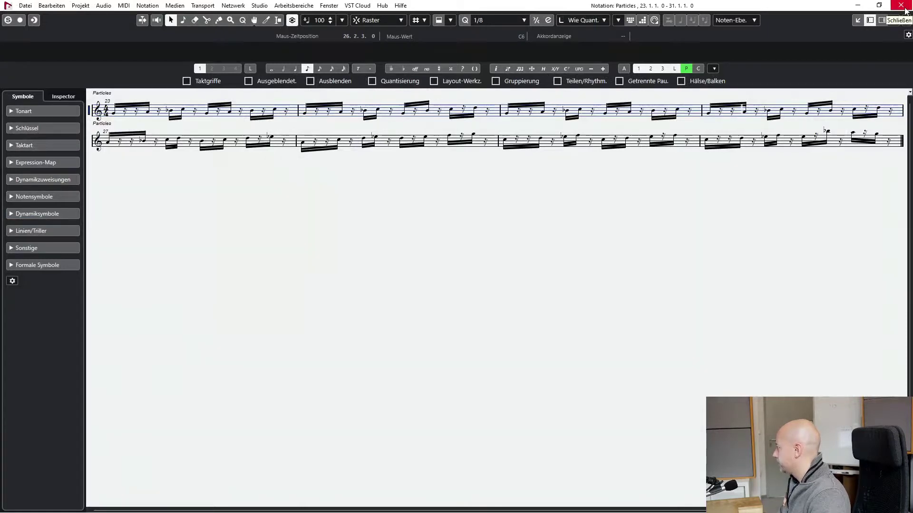
pyautogui.click(904, 9)
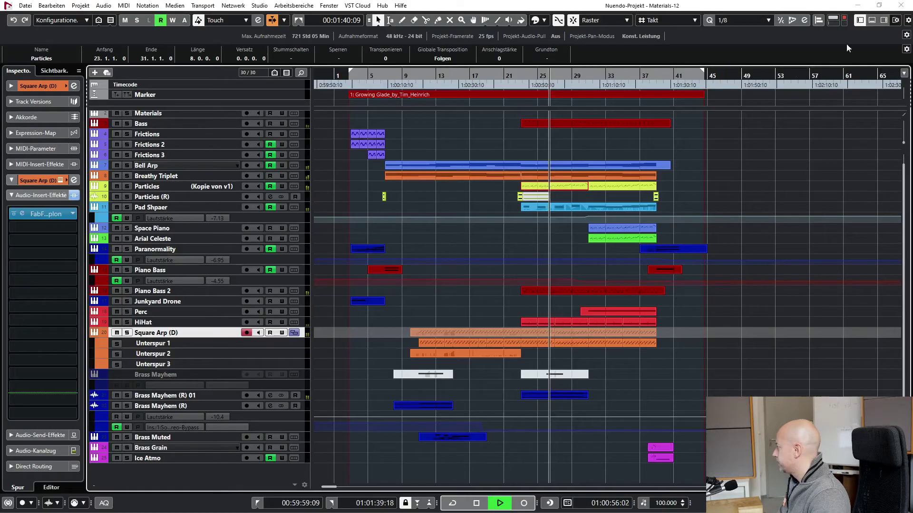
# Examine the notes and modulation curve of the Pad Shpaer part in the Key Editor
pyautogui.click(136, 207)
pyautogui.doubleClick(575, 207)
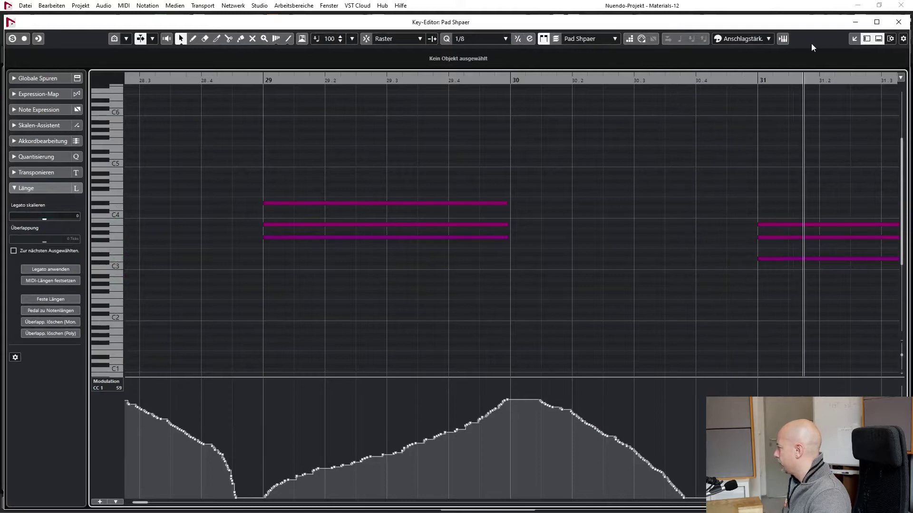
pyautogui.press('Return')
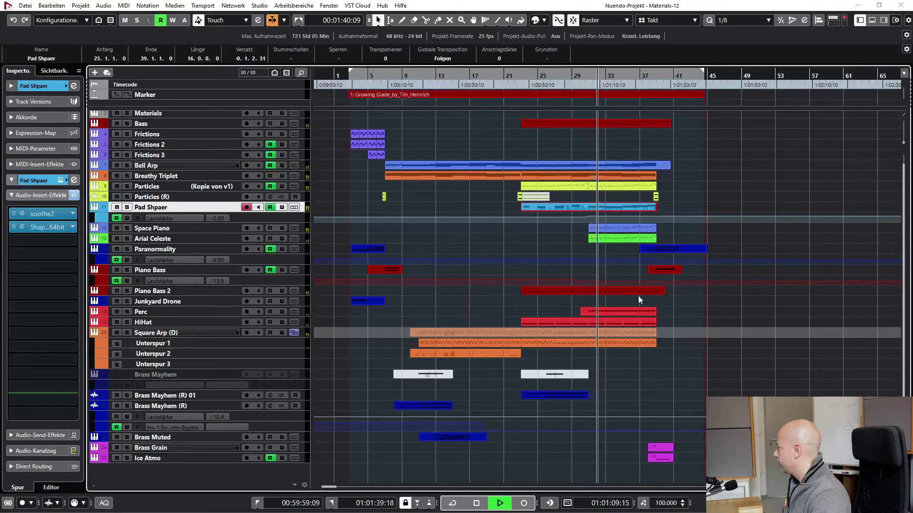
# Examine the HiHat part at bar 33 in the Key Editor, return to the project and stop playback
pyautogui.doubleClick(614, 322)
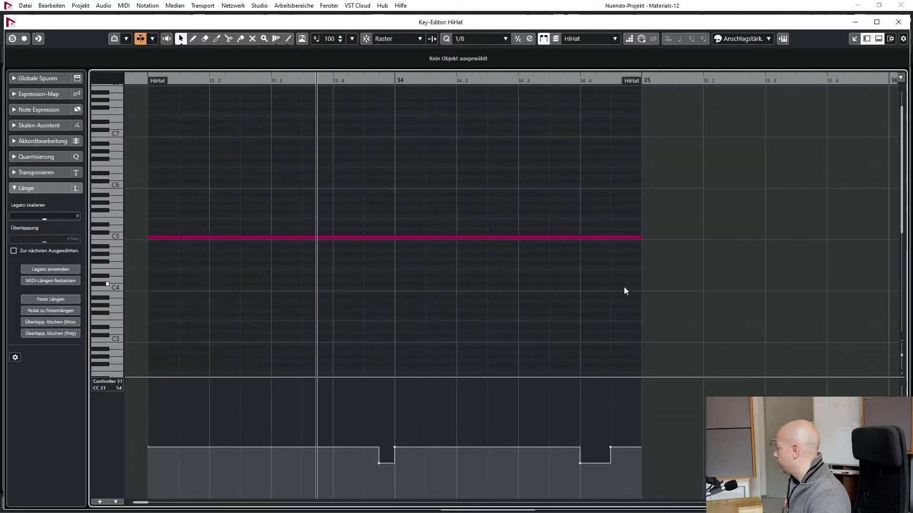
pyautogui.click(897, 24)
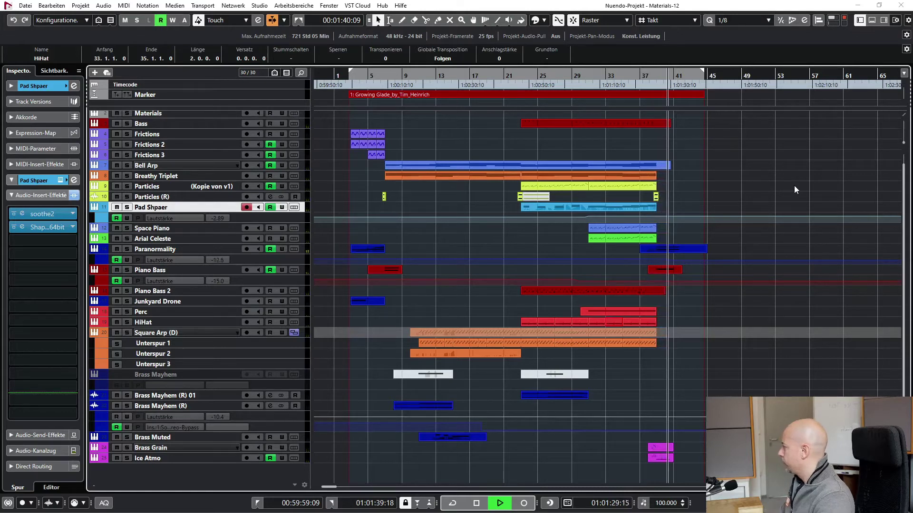
pyautogui.press('space')
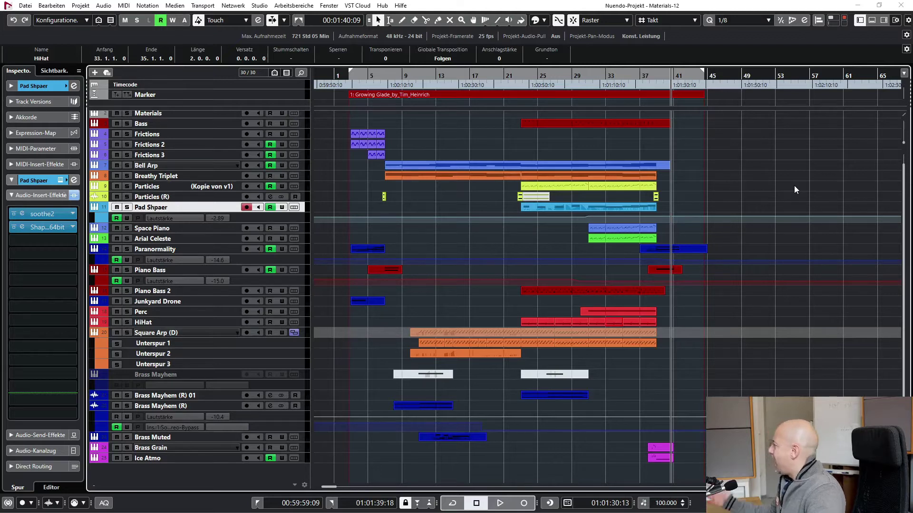
# Open the instrument of the Materials track and show its main view with the Metal & Ice macro sliders
pyautogui.click(209, 166)
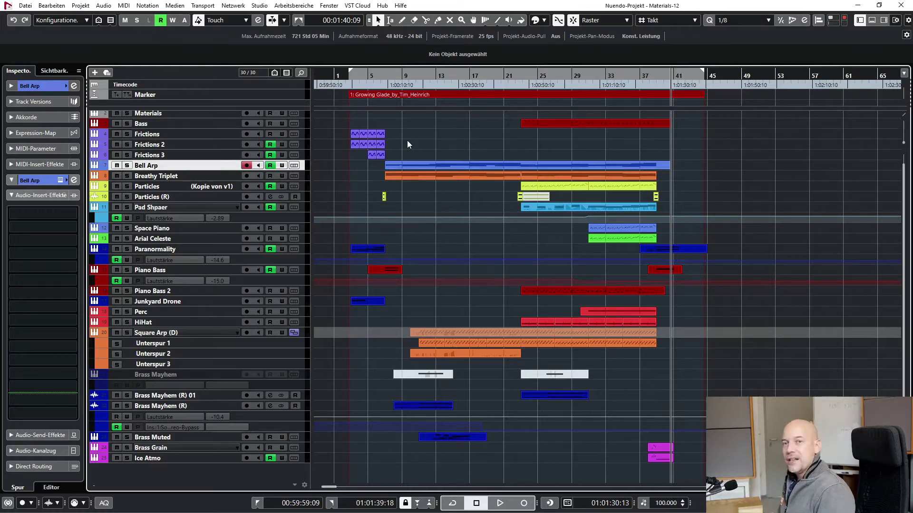
pyautogui.click(187, 113)
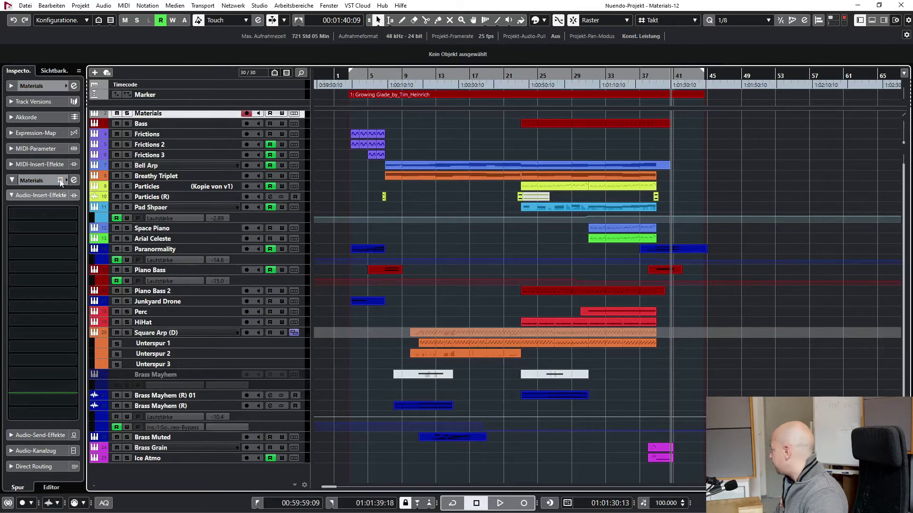
pyautogui.click(61, 180)
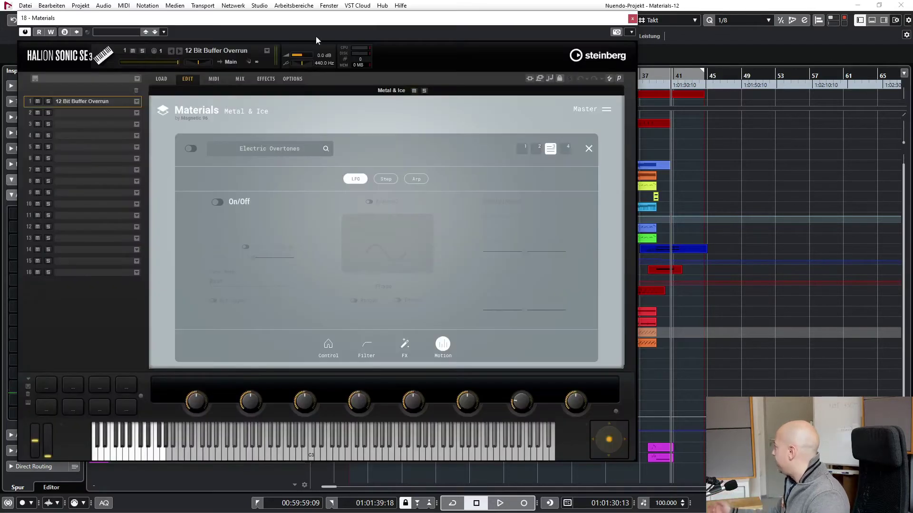
pyautogui.click(588, 149)
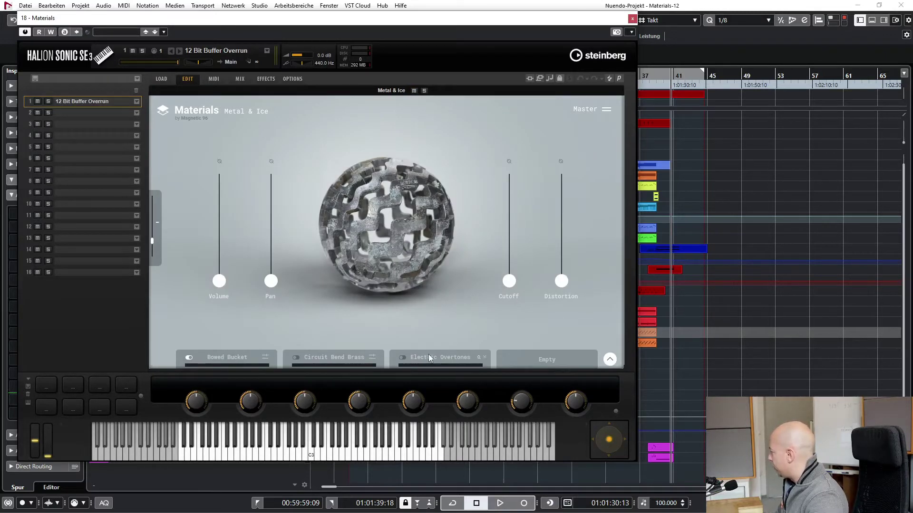
# Browse the available sound sources for the Electric Overtones layer without choosing a different one
pyautogui.click(478, 358)
pyautogui.scroll(-5, 568, 228)
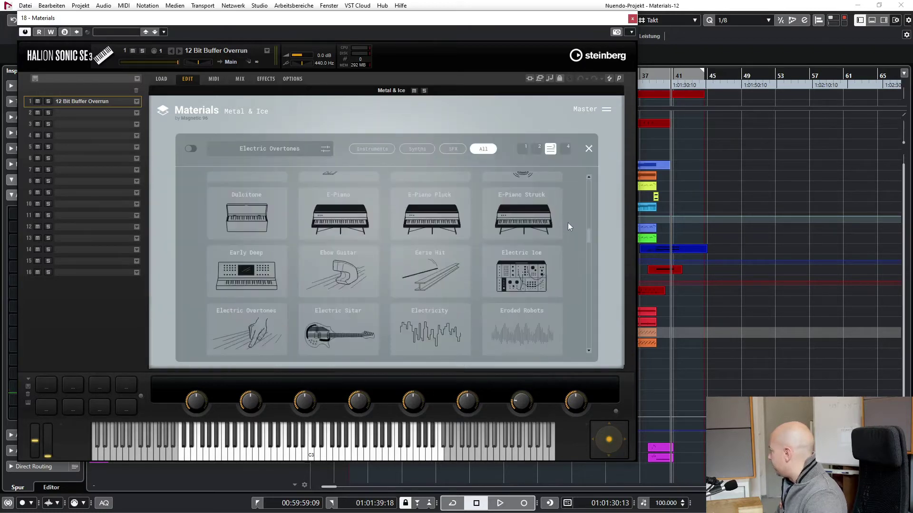
pyautogui.click(588, 148)
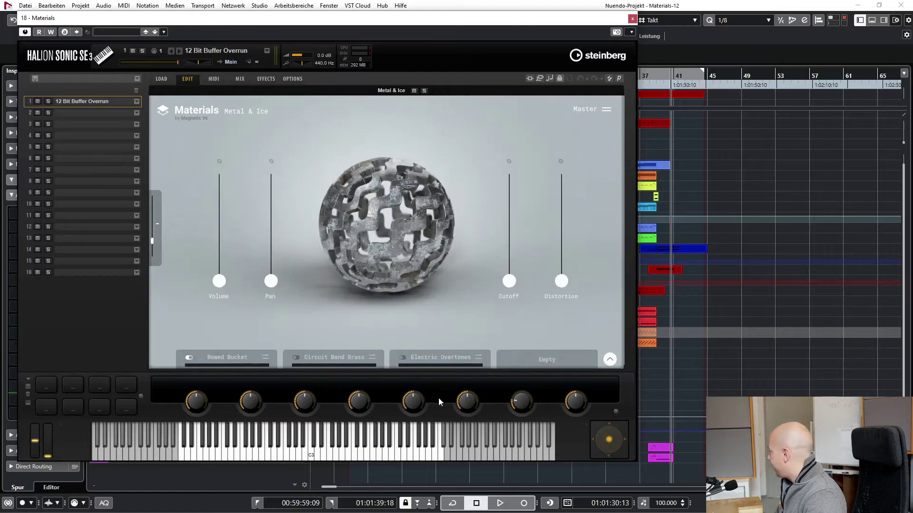
# Examine the Synth Edit, Filter, FX and Motion pages of the Circuit Bend Brass layer, and close the instrument
pyautogui.click(331, 356)
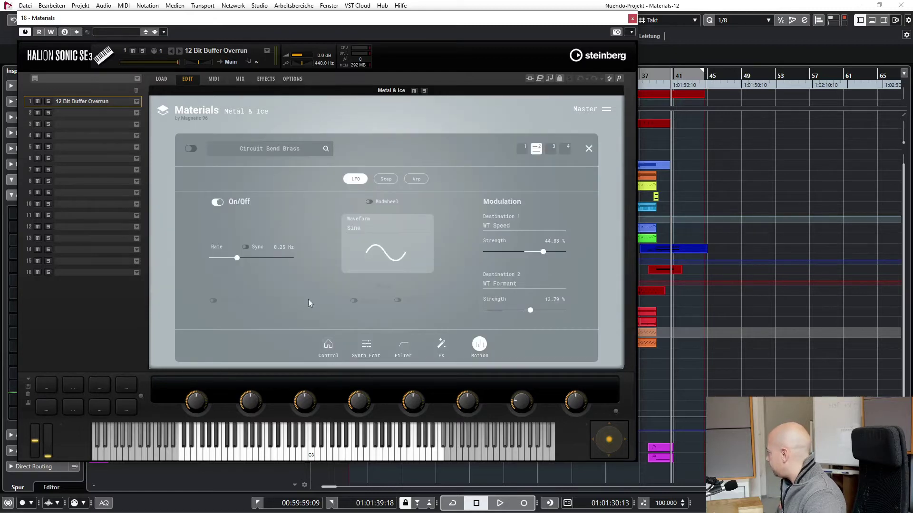
pyautogui.click(366, 351)
pyautogui.click(404, 347)
pyautogui.click(441, 347)
pyautogui.click(480, 346)
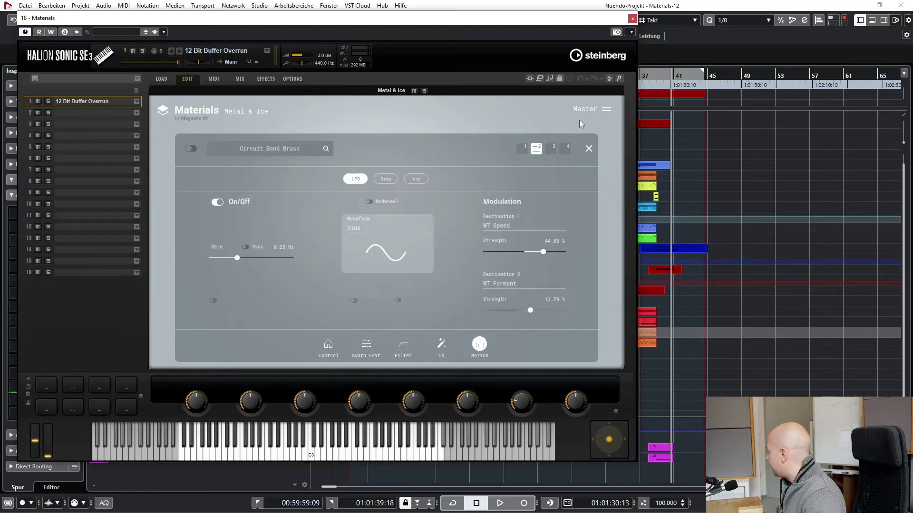
pyautogui.click(588, 149)
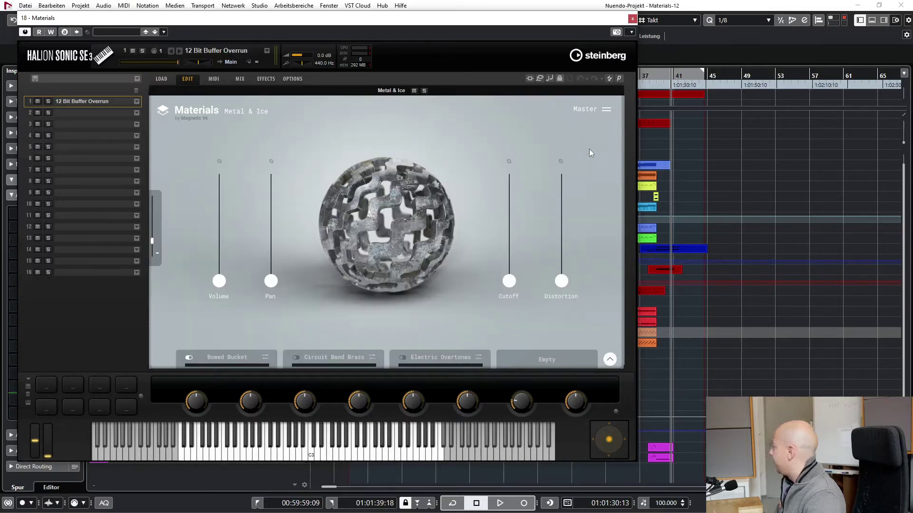
pyautogui.click(632, 18)
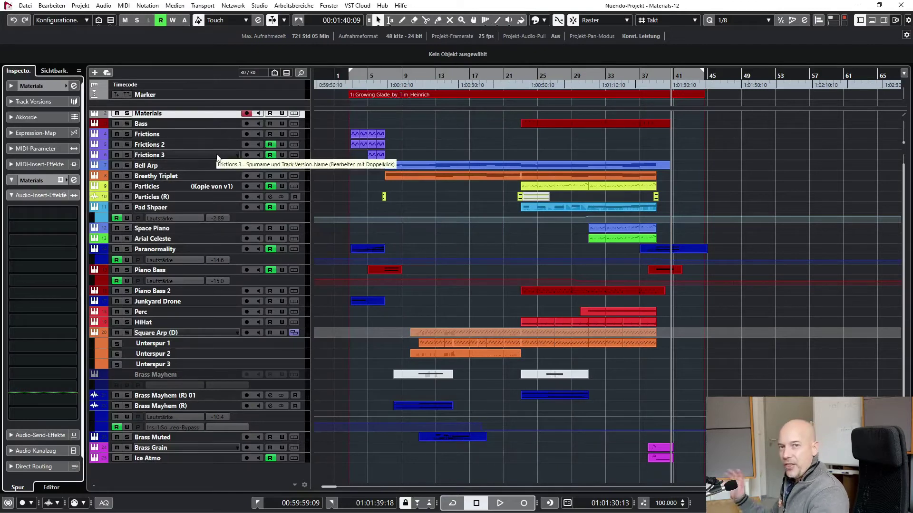
# Select the Bass, Square Arp (D), Bell Arp and Breathy Triplet tracks one at a time to point out their roles
pyautogui.click(204, 124)
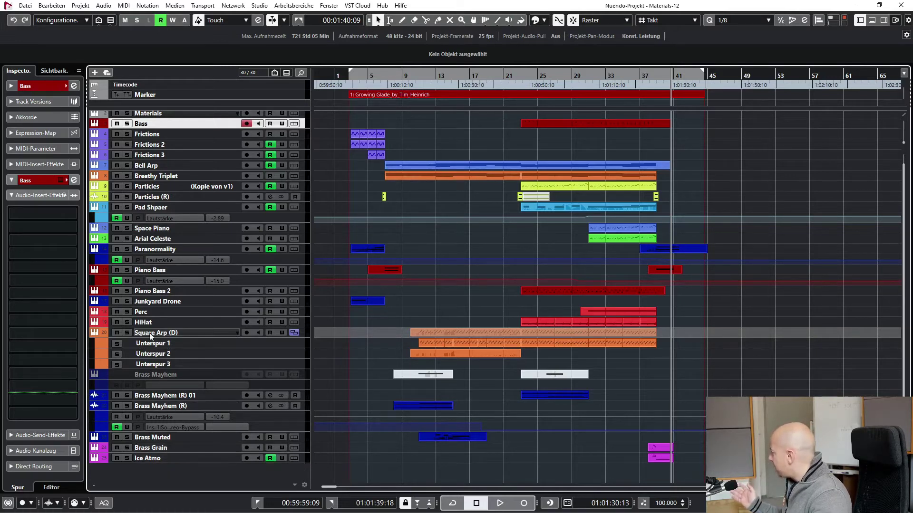
pyautogui.click(168, 334)
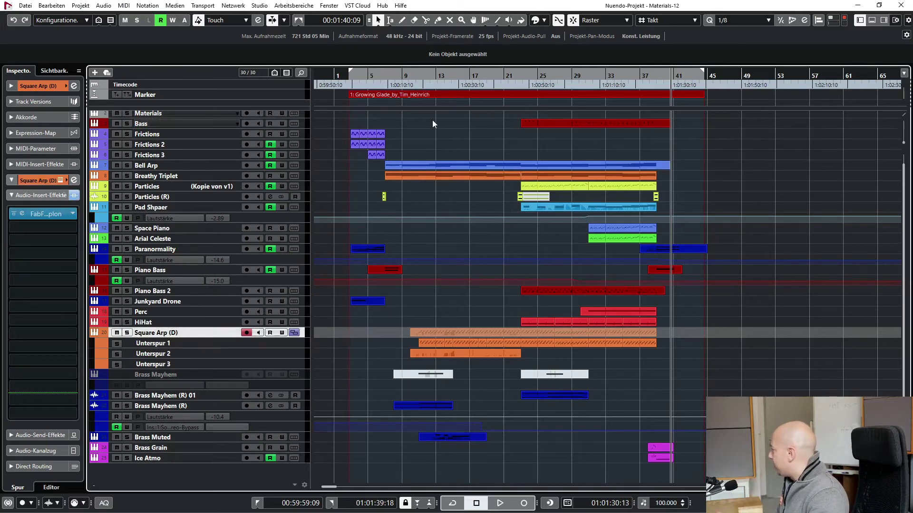
pyautogui.click(181, 124)
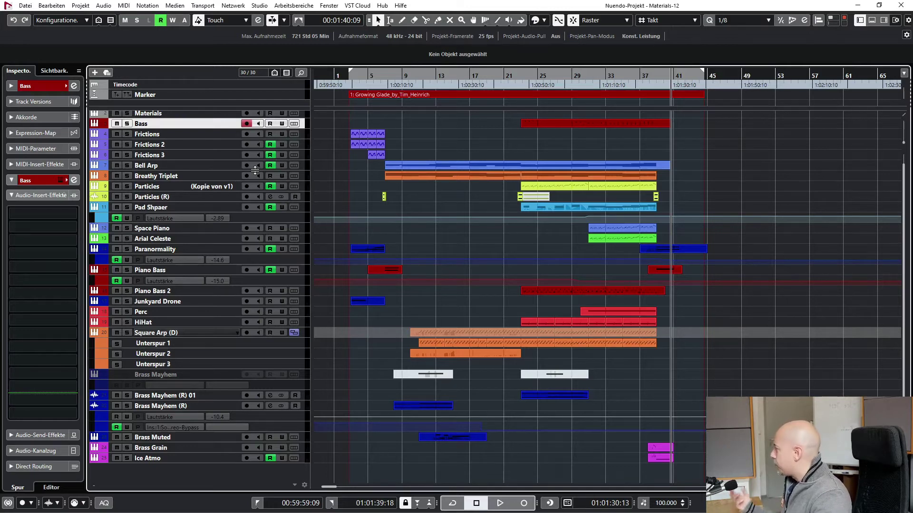
pyautogui.click(176, 164)
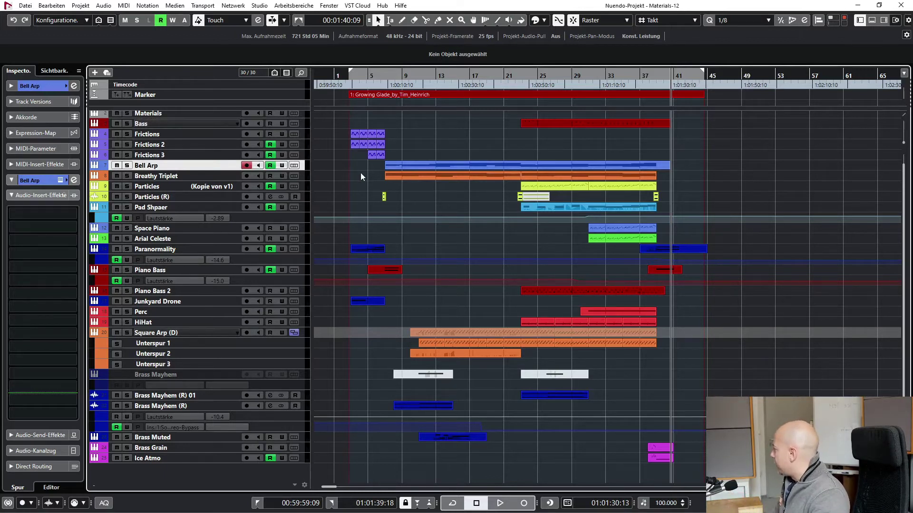
pyautogui.click(205, 175)
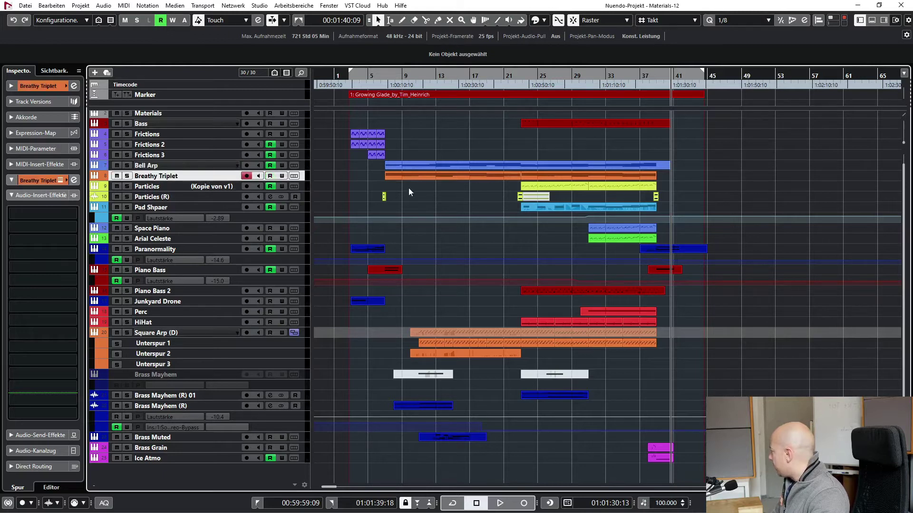
# Set the locators around the first Breathy Triplet part and solo its track
pyautogui.click(430, 178)
pyautogui.press('p')
pyautogui.press('l')
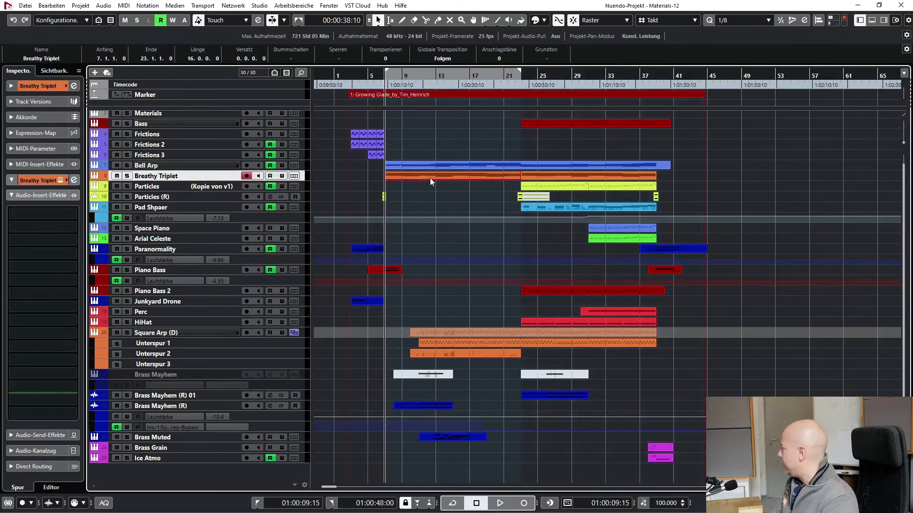
pyautogui.press('s')
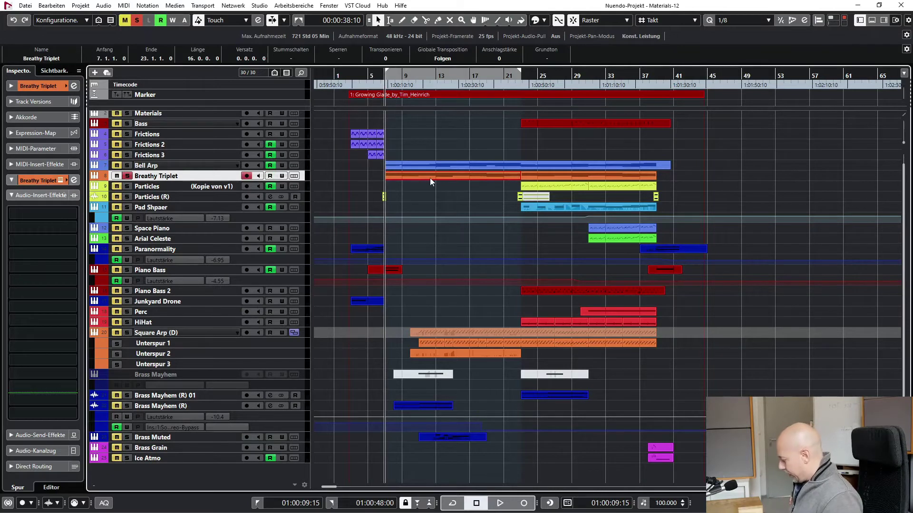
# Open the Breathy Triplet instrument, review the arpeggiator and Control settings of its four layer slots, and close it
pyautogui.click(60, 181)
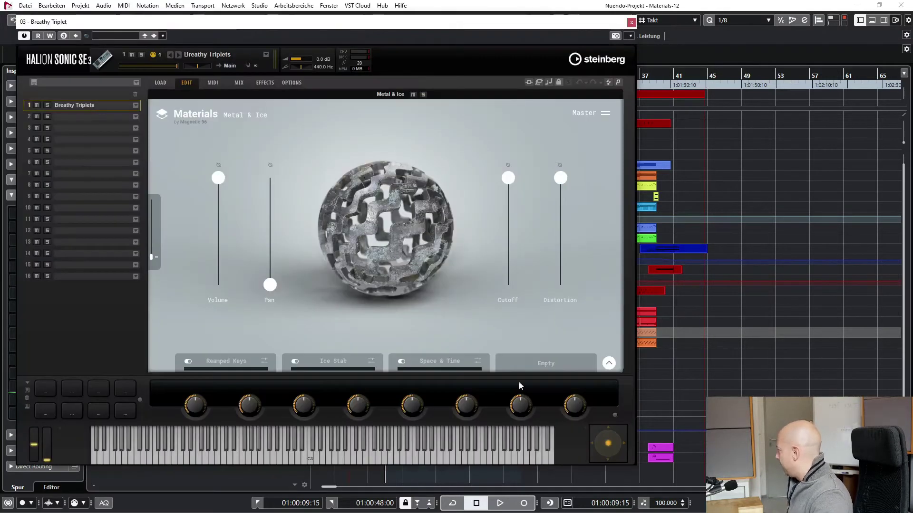
pyautogui.click(241, 359)
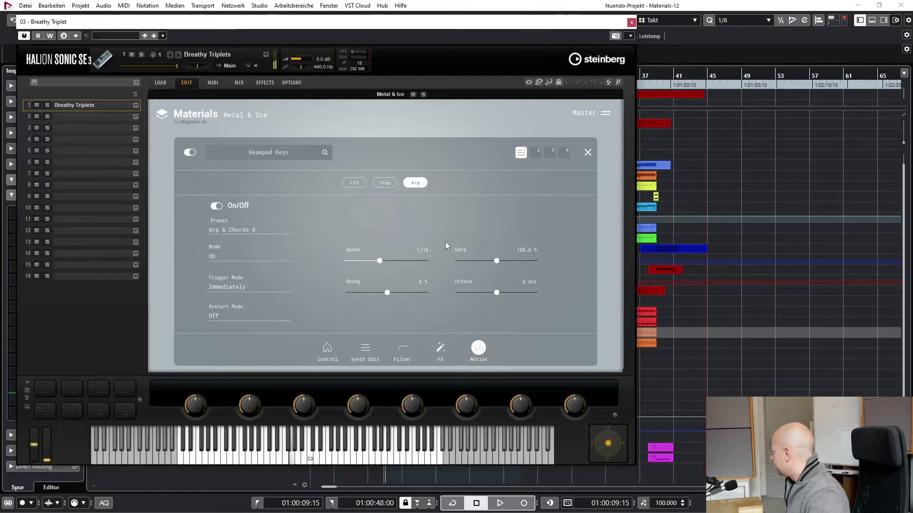
pyautogui.click(328, 351)
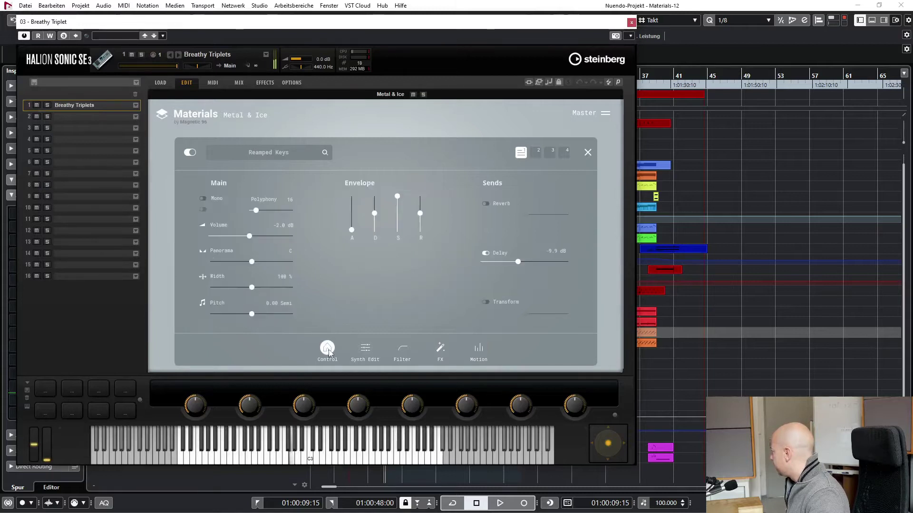
pyautogui.click(537, 154)
pyautogui.click(550, 154)
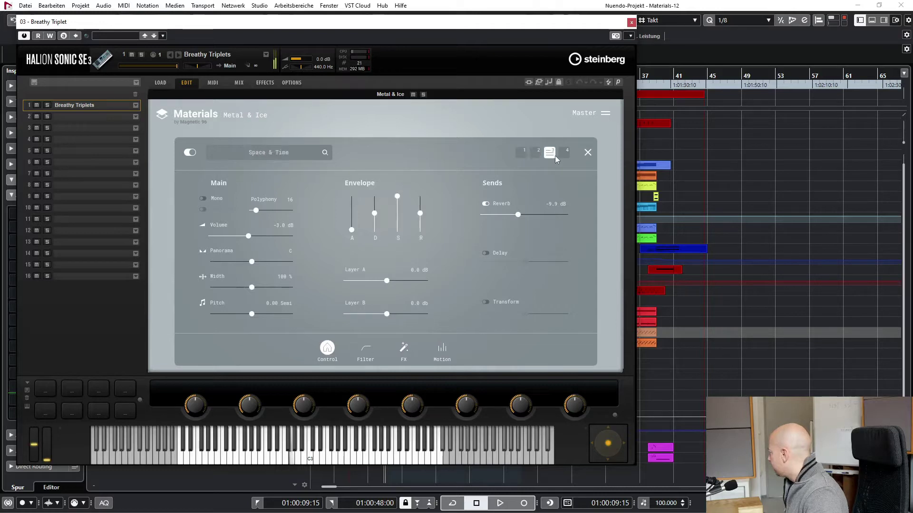
pyautogui.click(566, 154)
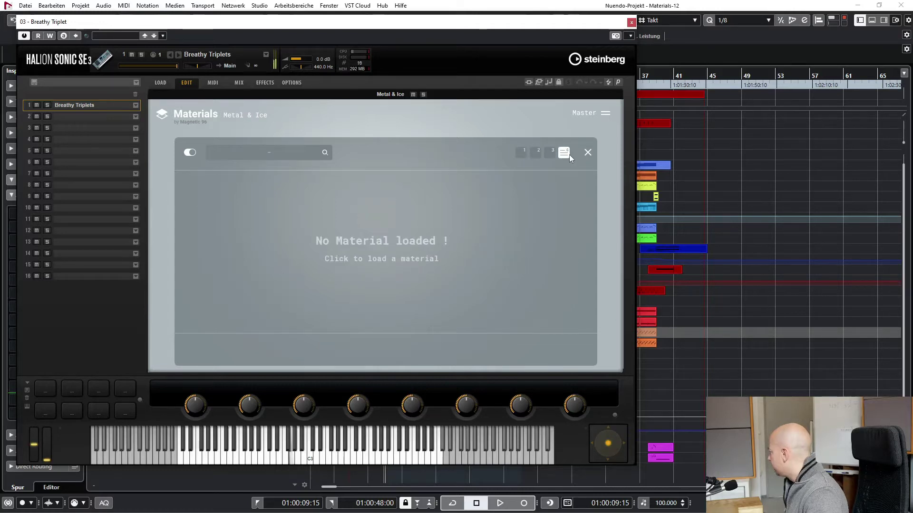
pyautogui.click(521, 156)
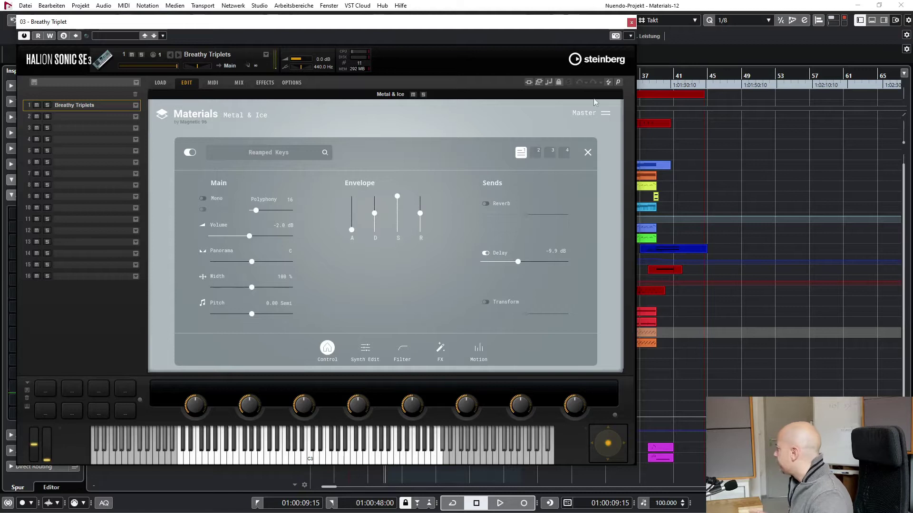
pyautogui.click(630, 22)
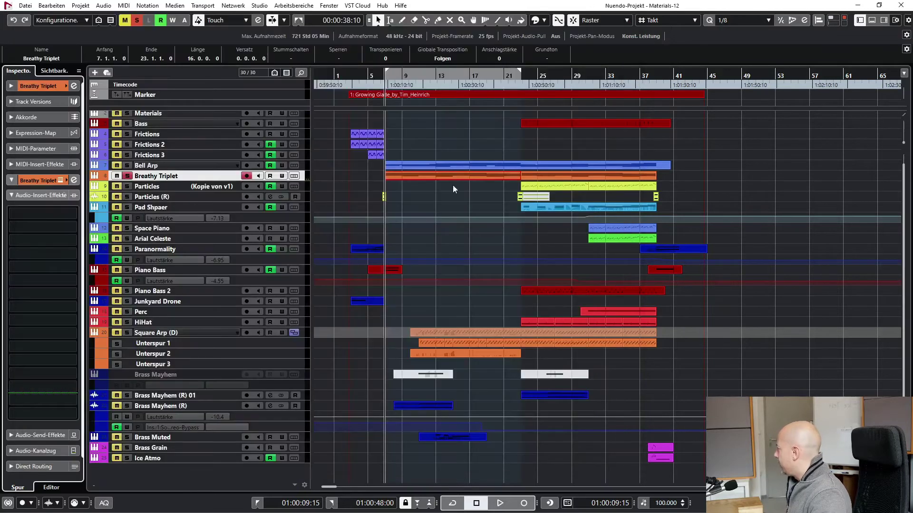
# Open the first Breathy Triplet part for viewing, and switch off the track's solo and mute
pyautogui.doubleClick(418, 175)
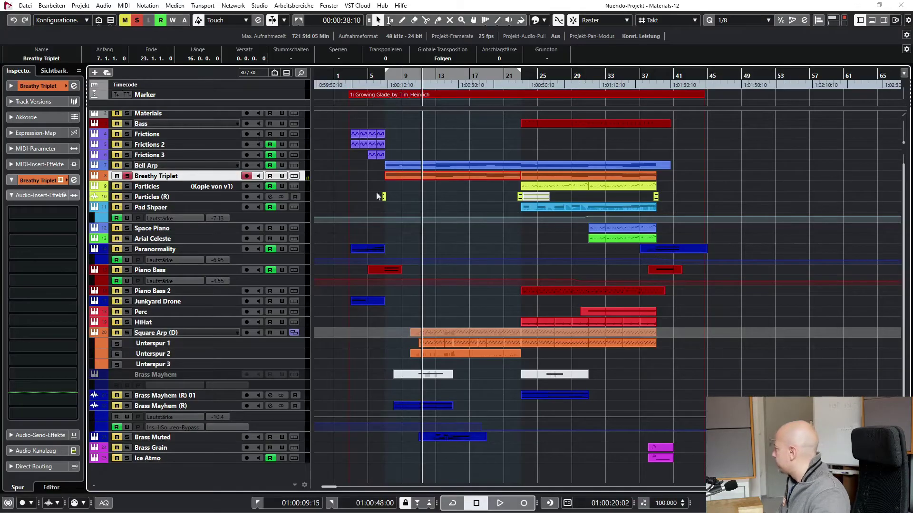
pyautogui.click(127, 176)
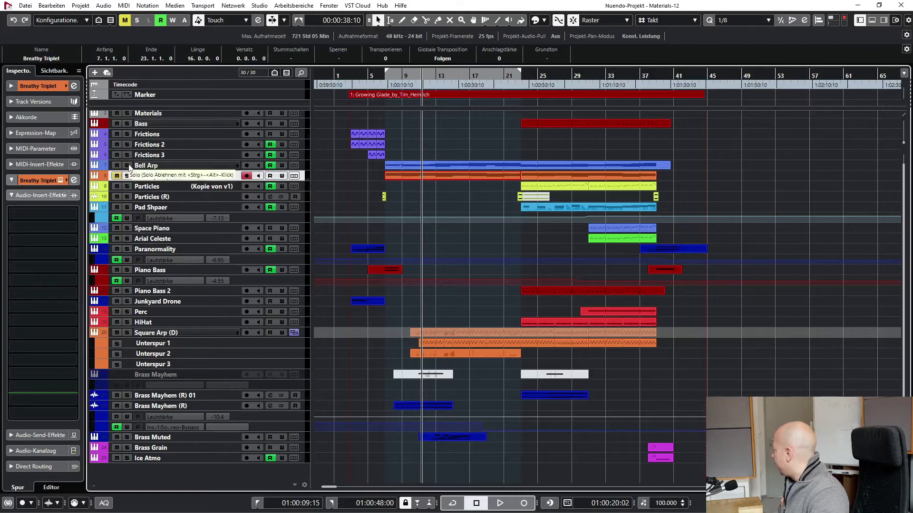
pyautogui.click(117, 176)
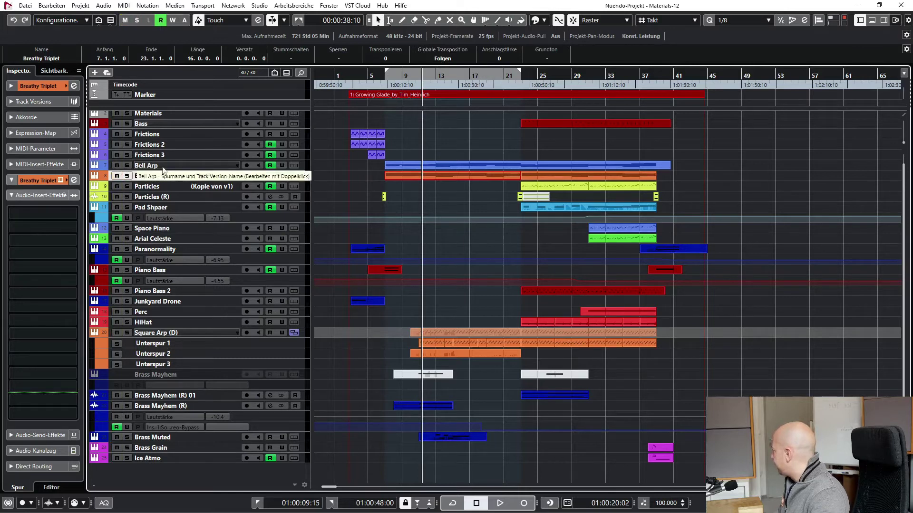
# Select the Bell Arp part and set the locators around it
pyautogui.click(190, 166)
pyautogui.click(410, 164)
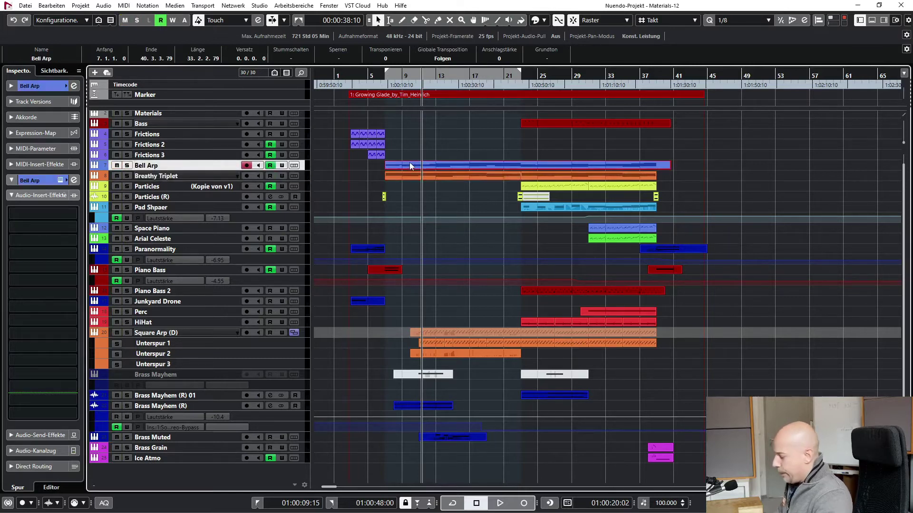
pyautogui.press('p')
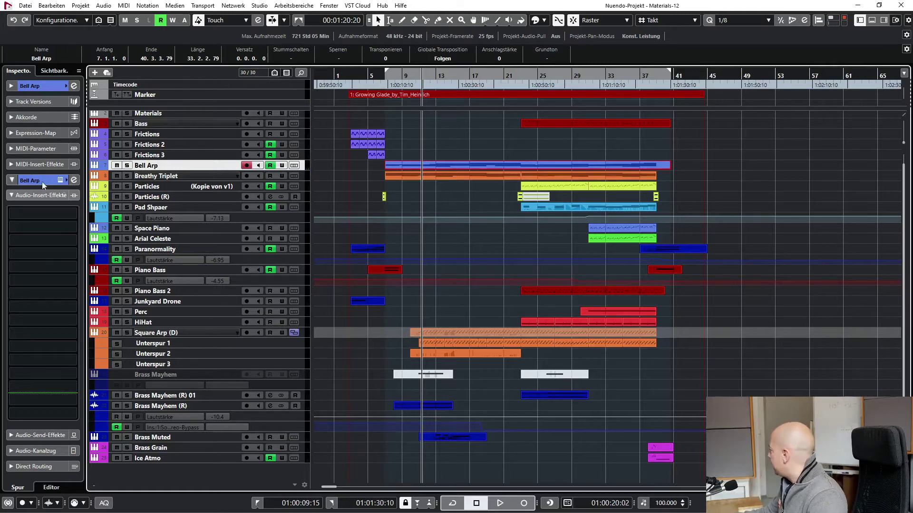
# Open the Bell Arp instrument and audition its E-Piano Struck, Celesta and Dulcitone layers one at a time
pyautogui.click(59, 181)
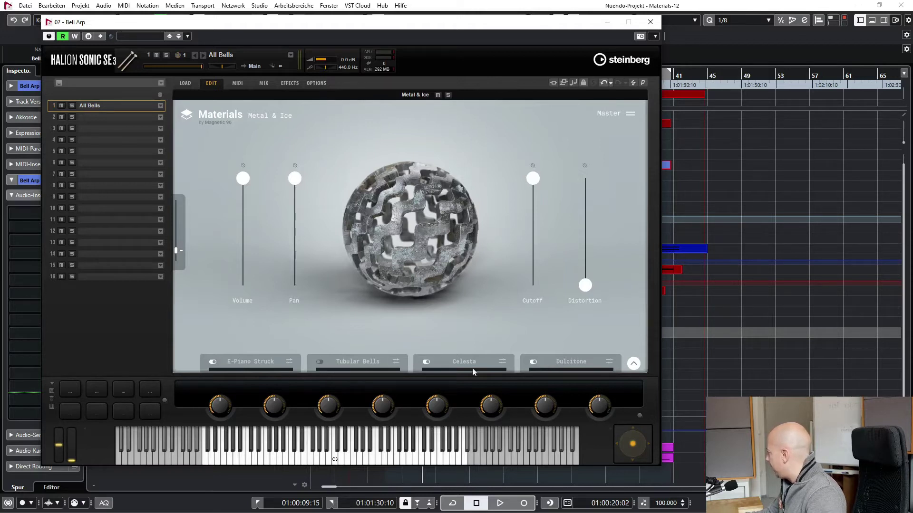
pyautogui.click(426, 362)
pyautogui.click(532, 362)
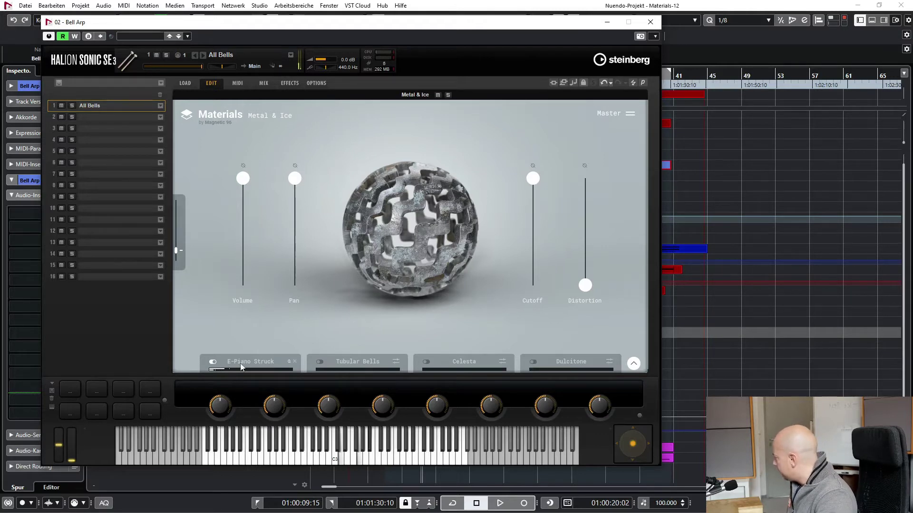
pyautogui.click(212, 362)
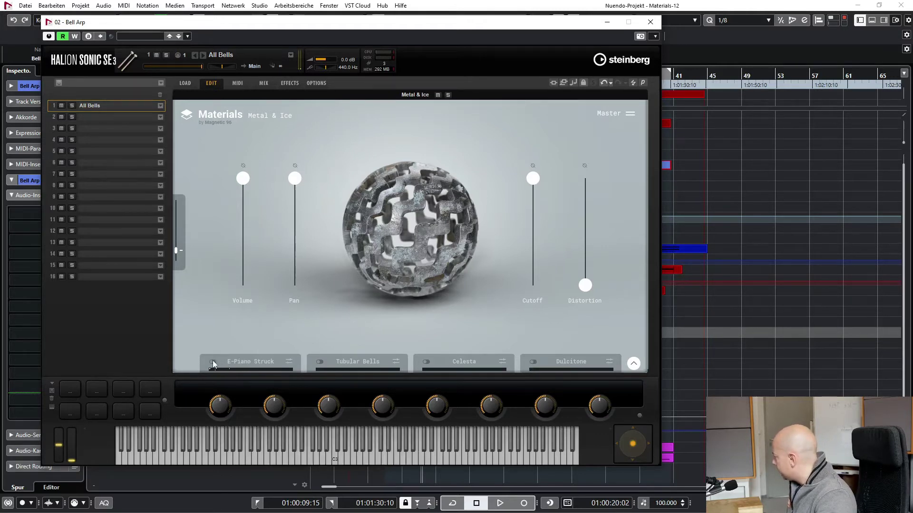
pyautogui.click(426, 362)
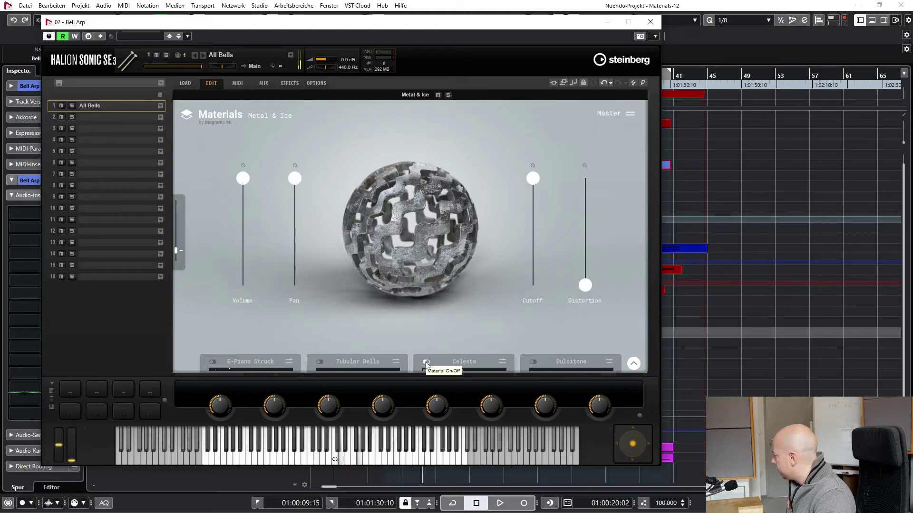
pyautogui.click(426, 362)
pyautogui.click(533, 361)
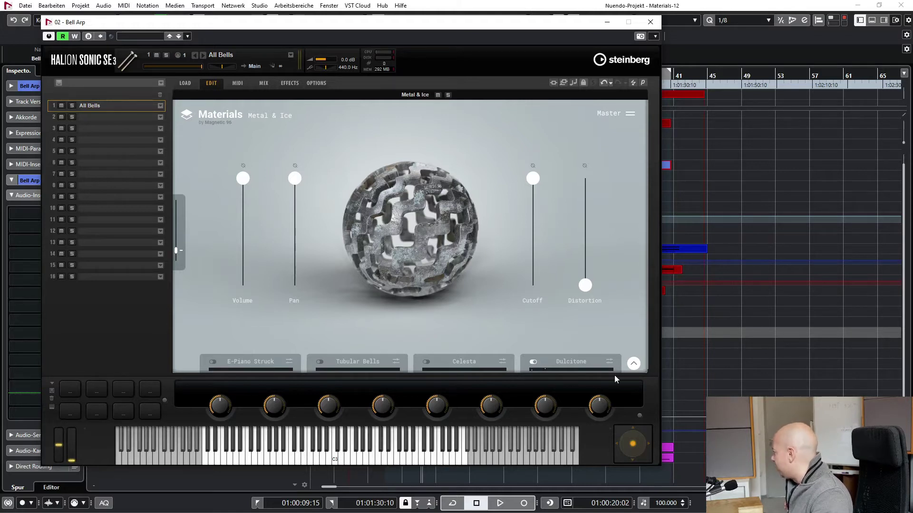
pyautogui.click(533, 362)
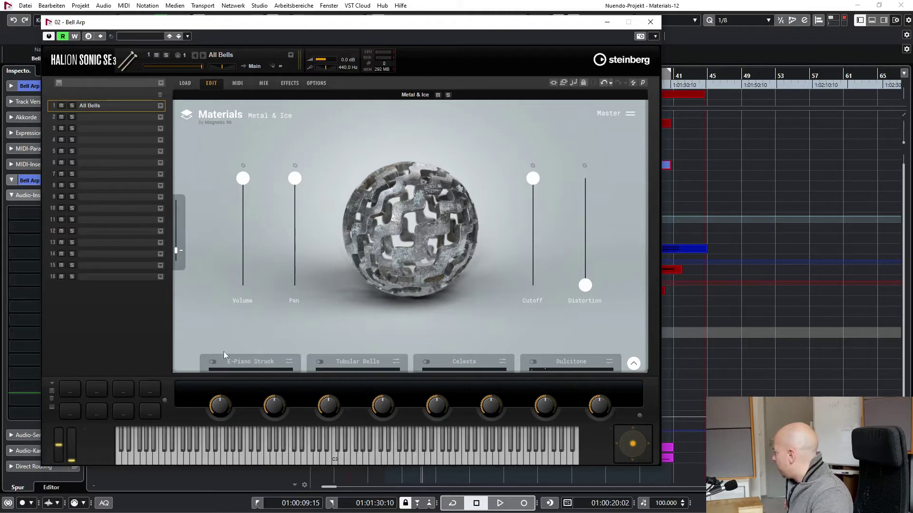
# Enable E-Piano Struck to examine its arpeggiator, and switch over to the Celesta layer alone for comparison
pyautogui.click(214, 362)
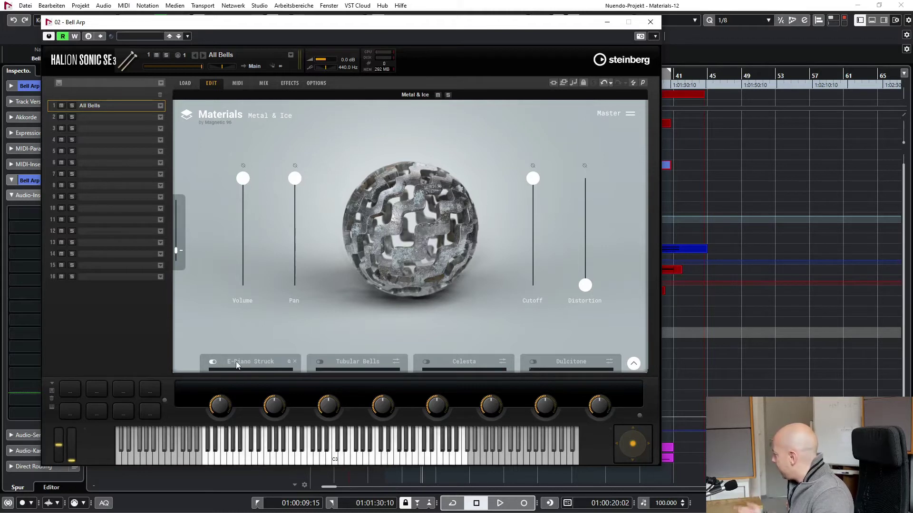
pyautogui.click(235, 361)
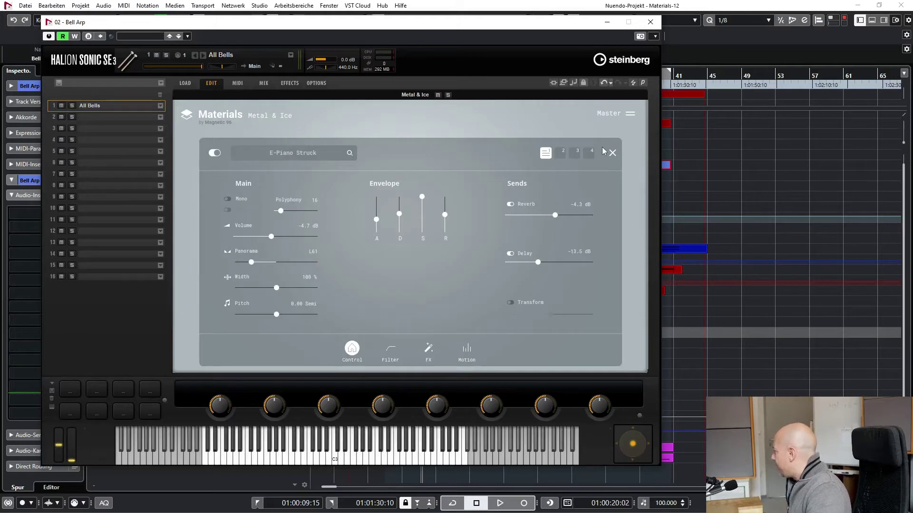
pyautogui.click(466, 350)
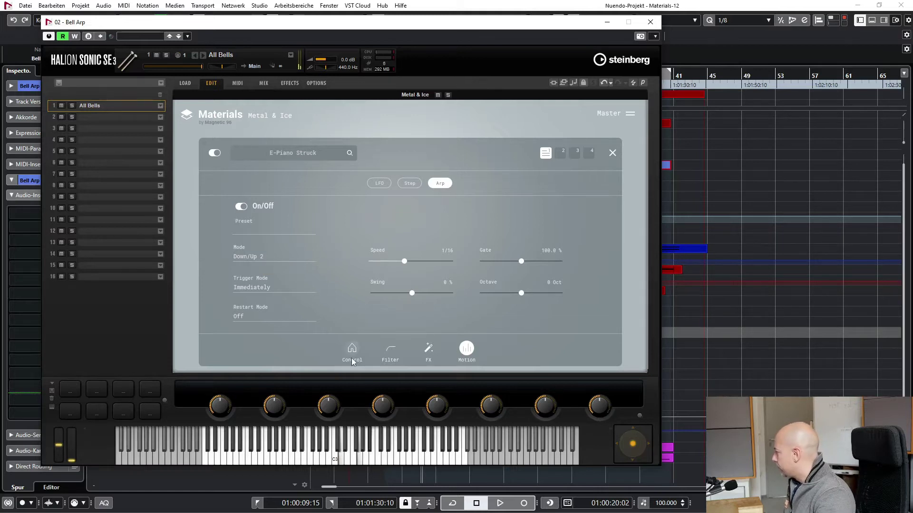
pyautogui.click(575, 153)
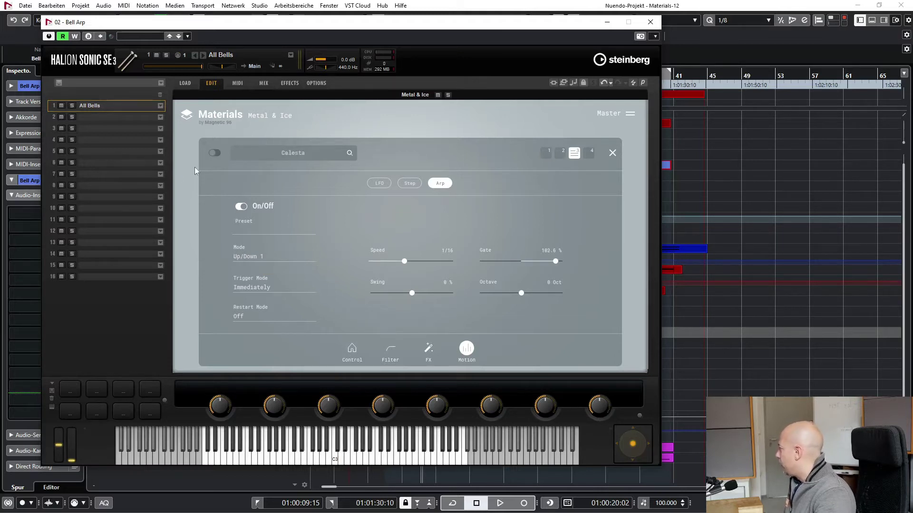
pyautogui.click(215, 152)
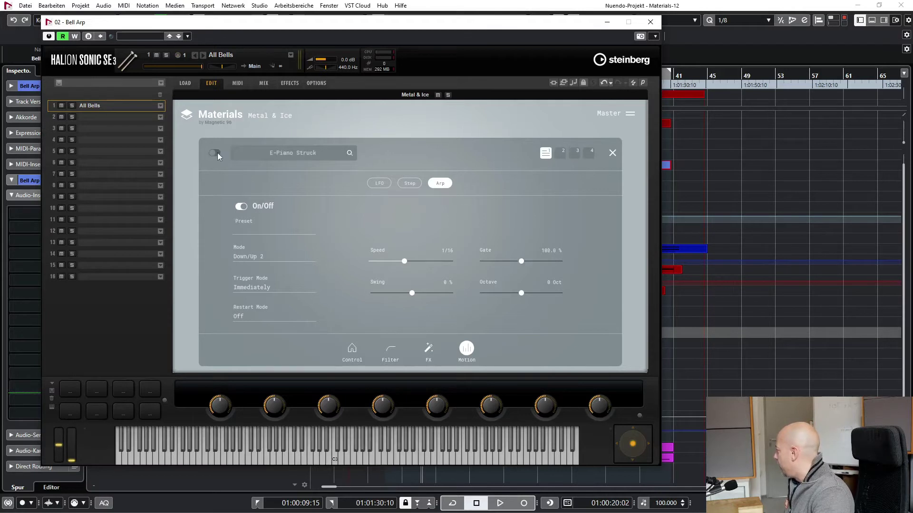
pyautogui.click(575, 153)
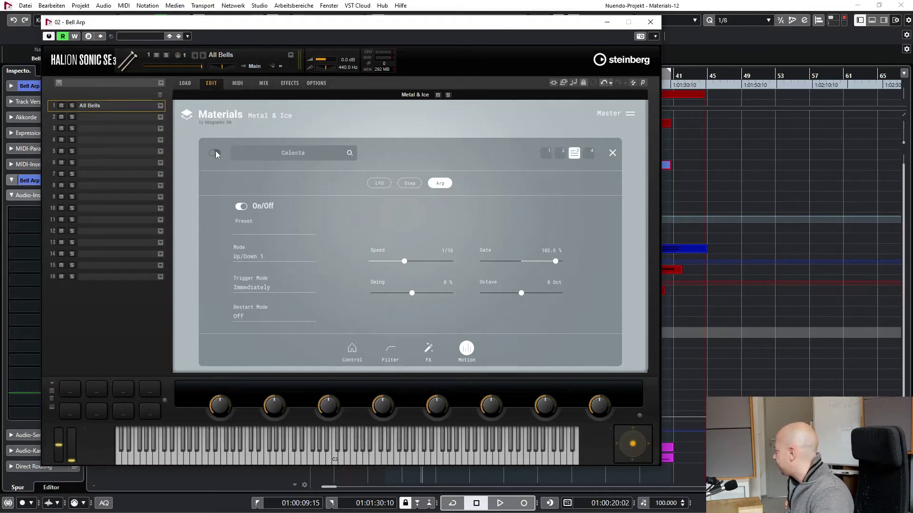
pyautogui.click(217, 153)
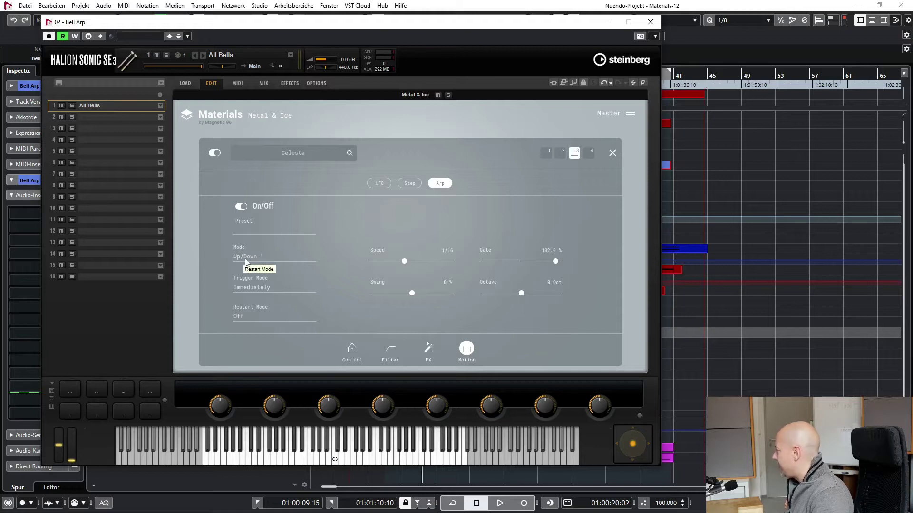
# Compare the arpeggiator settings of E-Piano Struck, Celesta and Dulcitone, and enable the Dulcitone layer
pyautogui.click(546, 152)
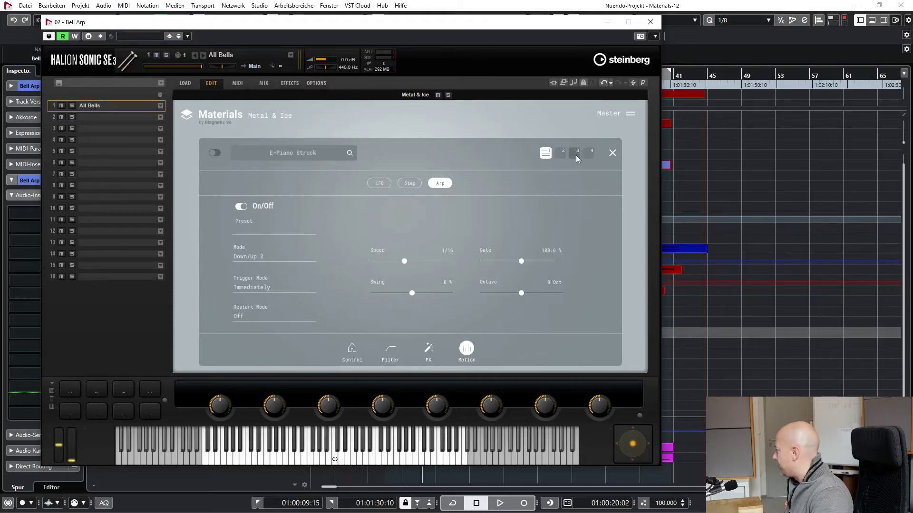
pyautogui.click(575, 155)
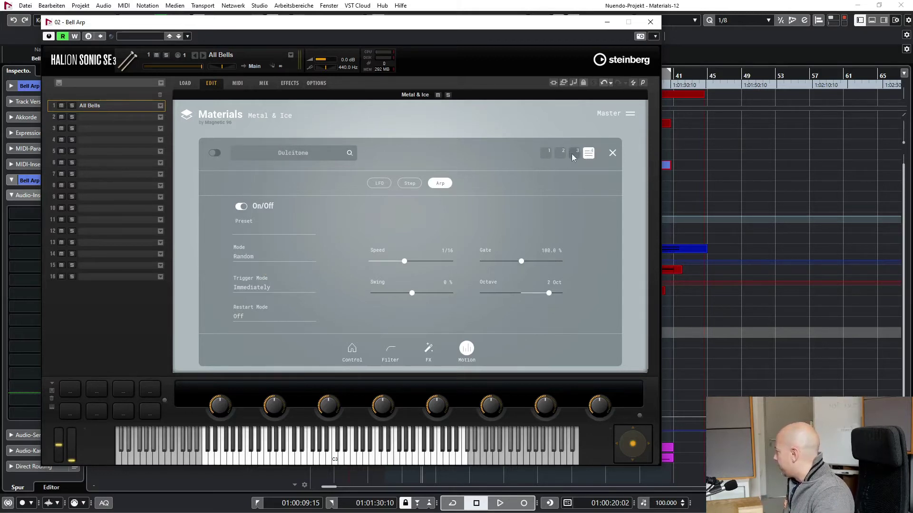
pyautogui.click(588, 153)
pyautogui.click(218, 154)
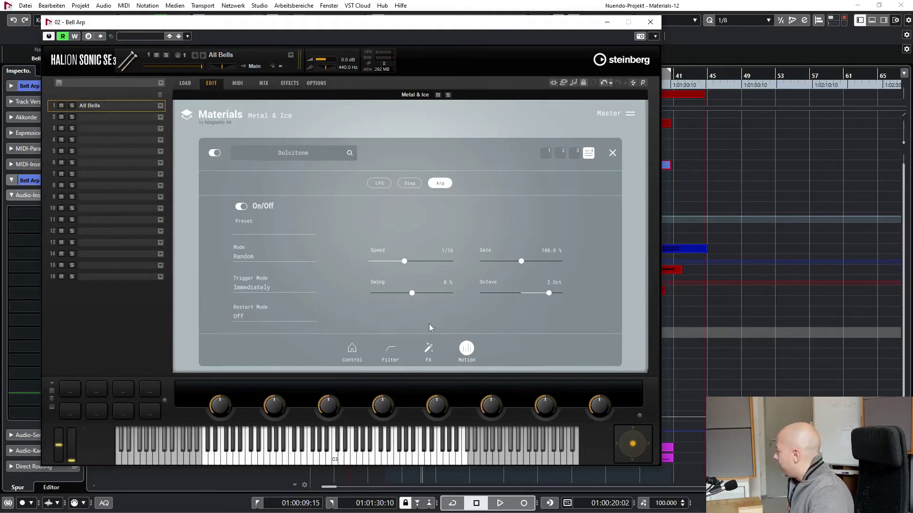
# Adjust the attack and release of the Dulcitone envelope, and review the Control settings of Celesta and E-Piano Struck
pyautogui.click(352, 351)
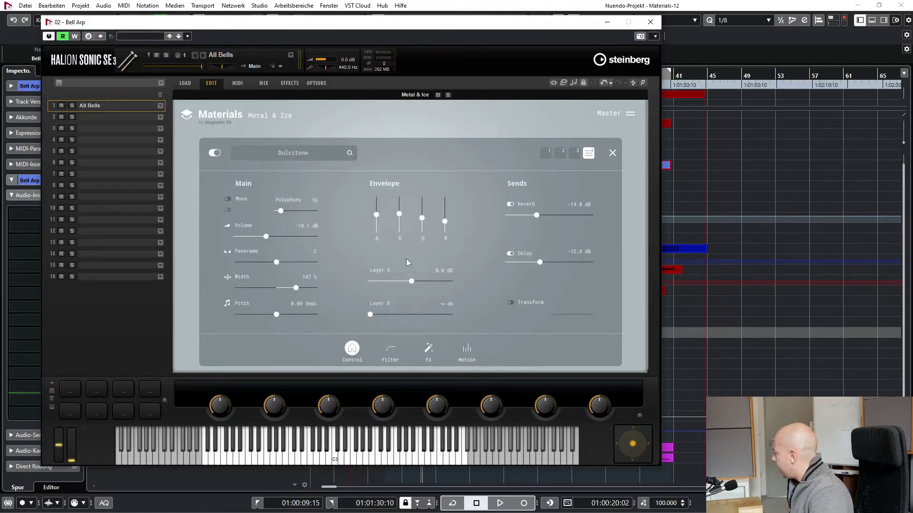
pyautogui.click(376, 215)
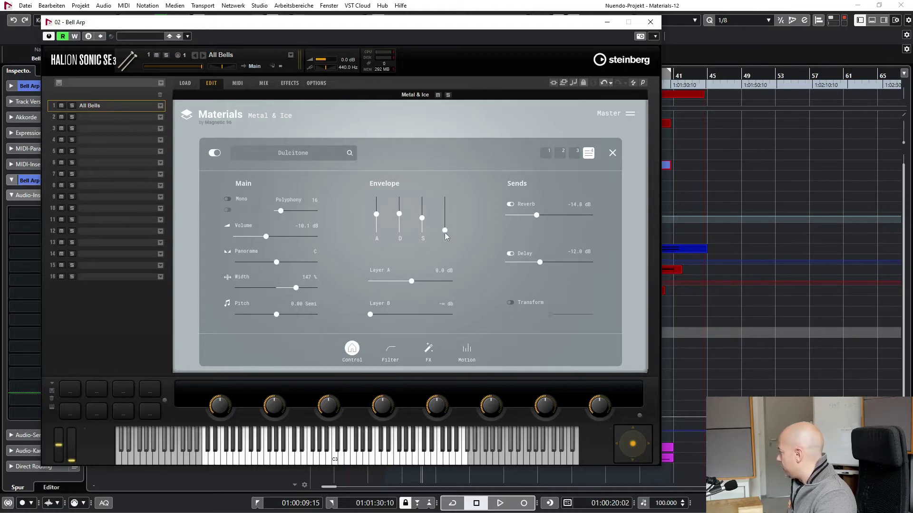
pyautogui.moveTo(448, 227); pyautogui.dragTo(447, 228)
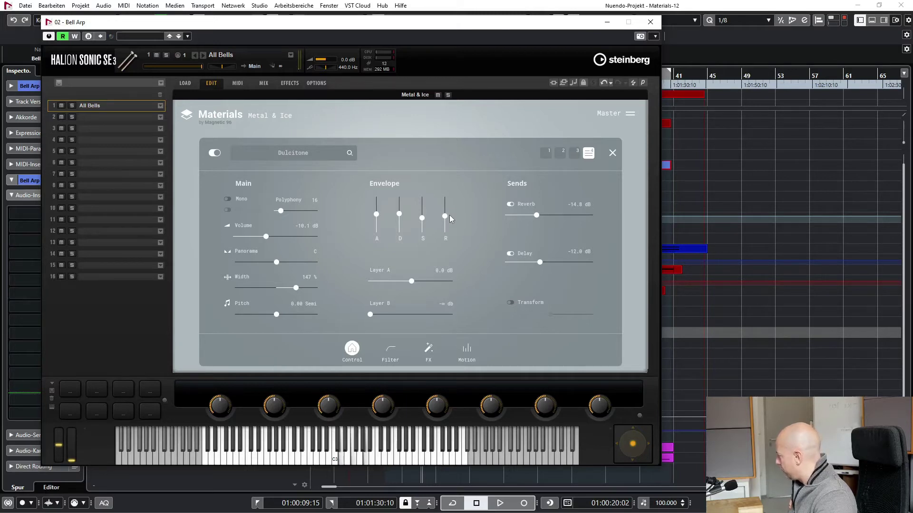
pyautogui.click(575, 155)
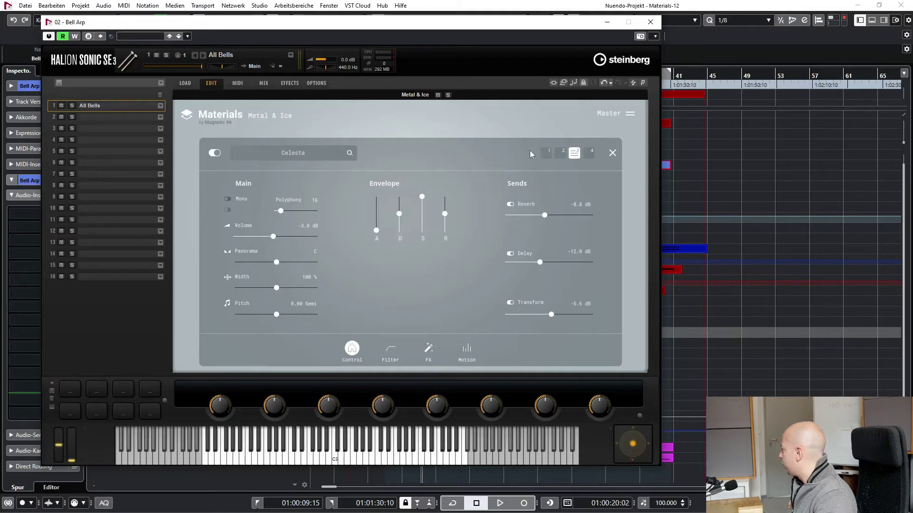
pyautogui.click(545, 152)
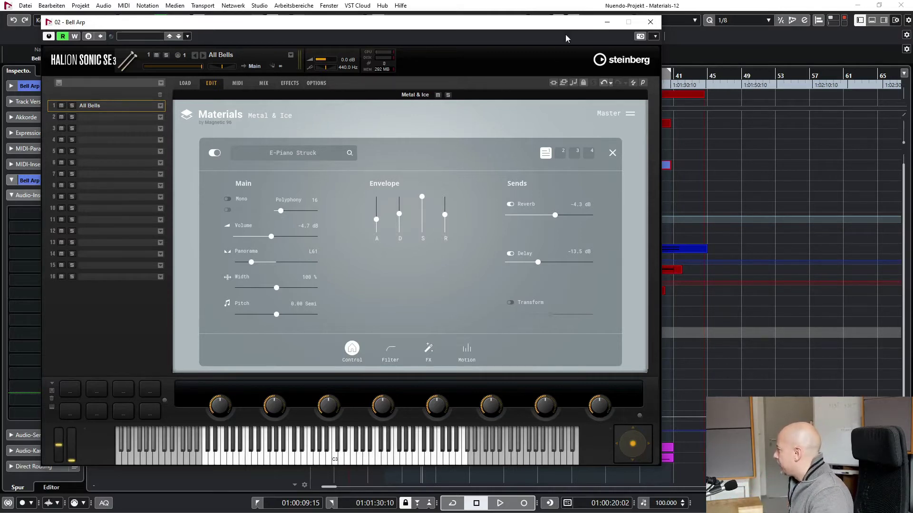
# Close the Bell Arp instrument, solo Bell Arp together with Breathy Triplet, return to bar 7 and enlarge the track heights
pyautogui.click(647, 28)
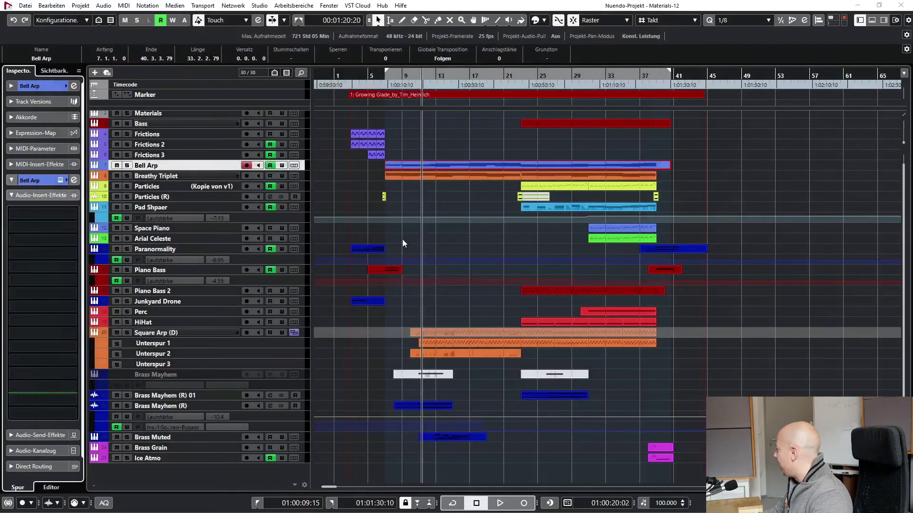
pyautogui.click(127, 175)
pyautogui.press('KP_1')
pyautogui.hotkey('shift', 'h')
pyautogui.hotkey('shift', 'h')
pyautogui.hotkey('shift', 'h')
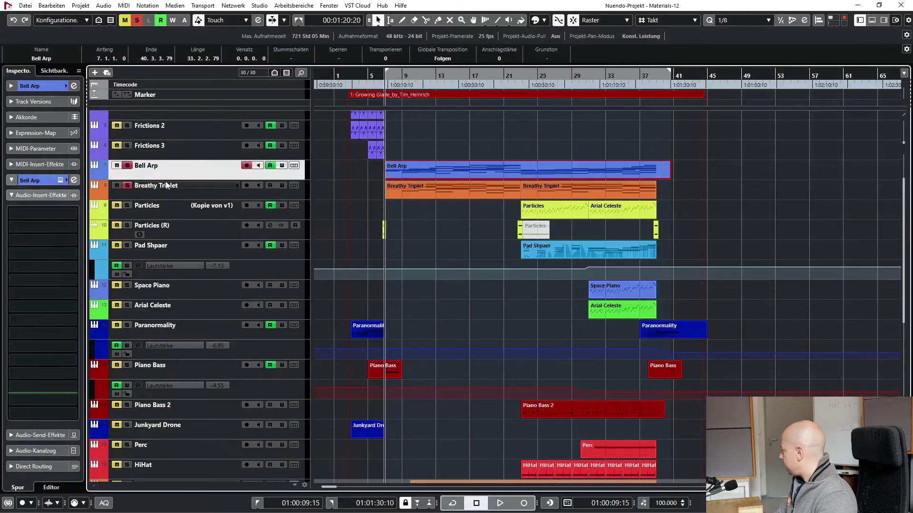
# Show the volume automation of Bell Arp and Breathy Triplet, enlarge the Bell Arp lane, and play both tracks together
pyautogui.click(102, 206)
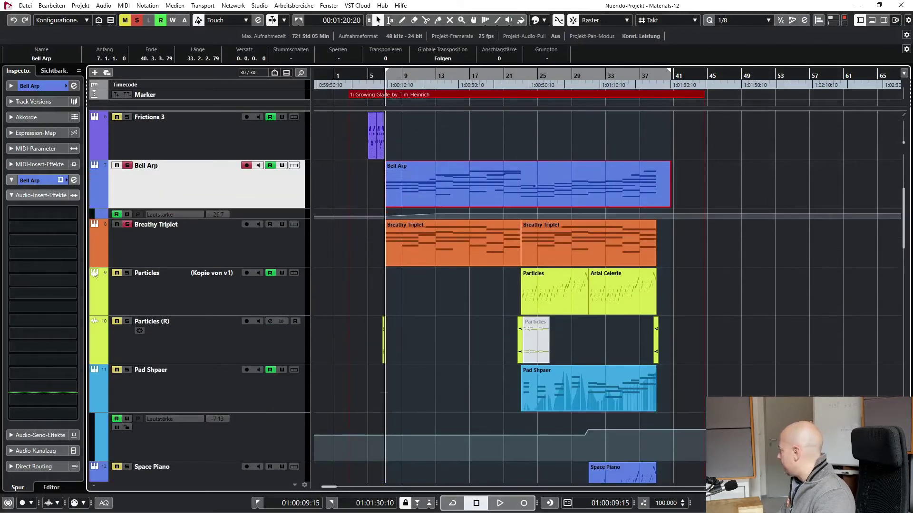
pyautogui.click(95, 264)
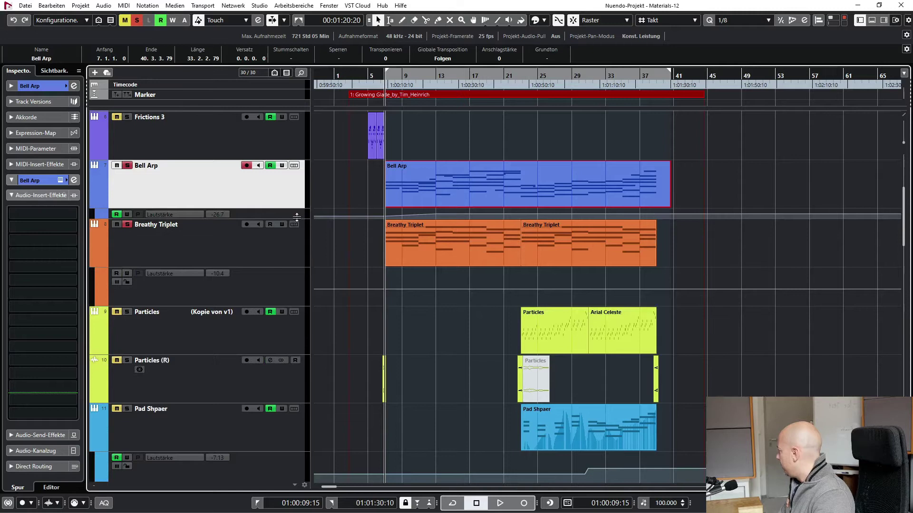
pyautogui.moveTo(290, 218); pyautogui.dragTo(291, 285)
pyautogui.click(473, 241)
pyautogui.press('space')
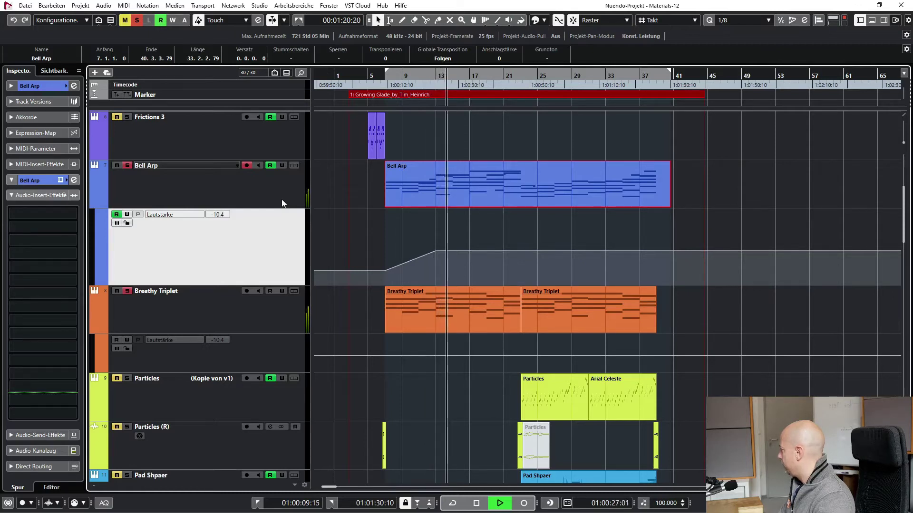
pyautogui.press('space')
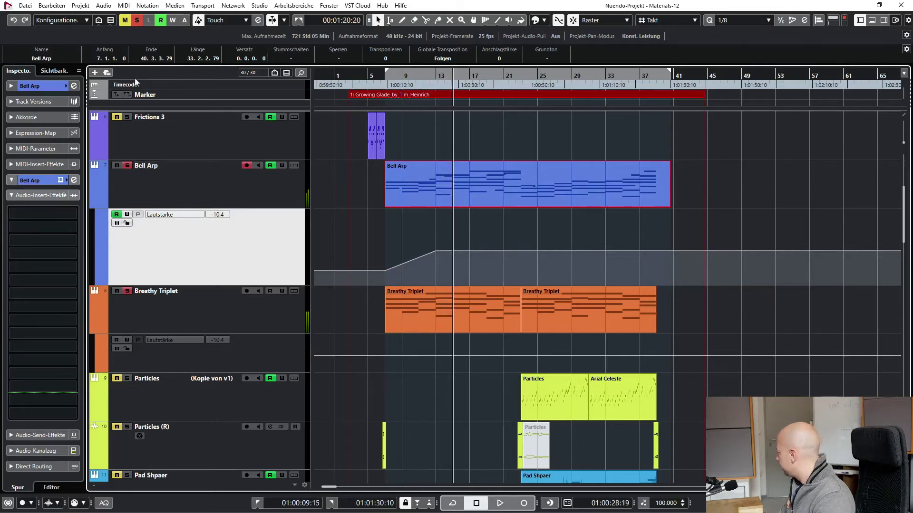
pyautogui.click(101, 199)
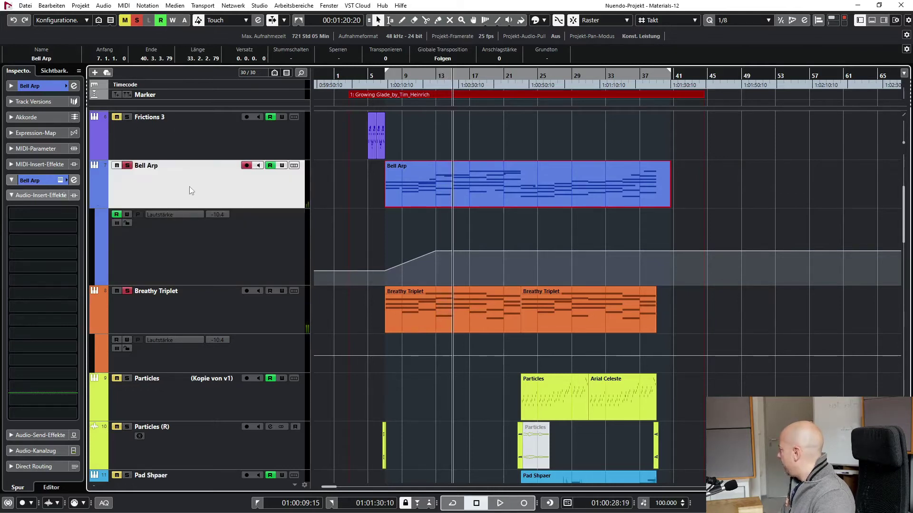
# Clear all solos, solo the Particles track, set the locators to its Particles clip and audition it
pyautogui.click(137, 22)
pyautogui.click(201, 400)
pyautogui.click(557, 398)
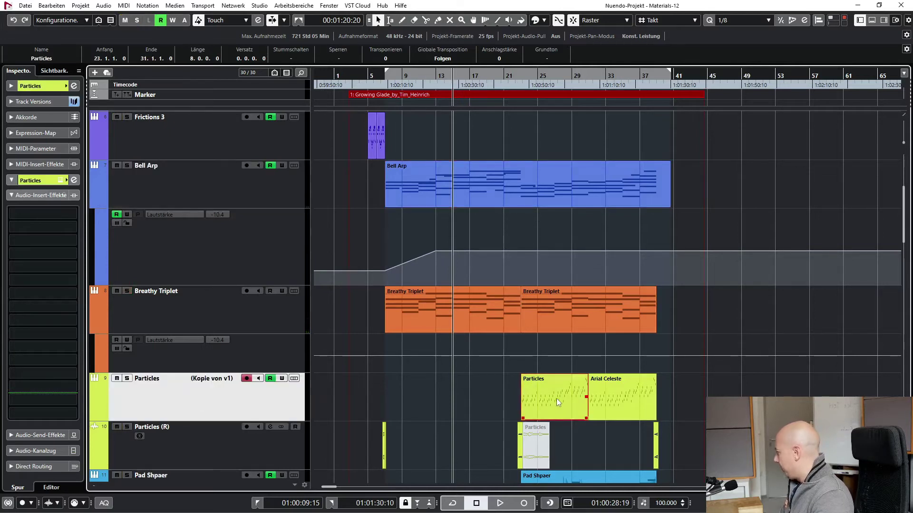
pyautogui.press('p')
pyautogui.press('s')
pyautogui.press('space')
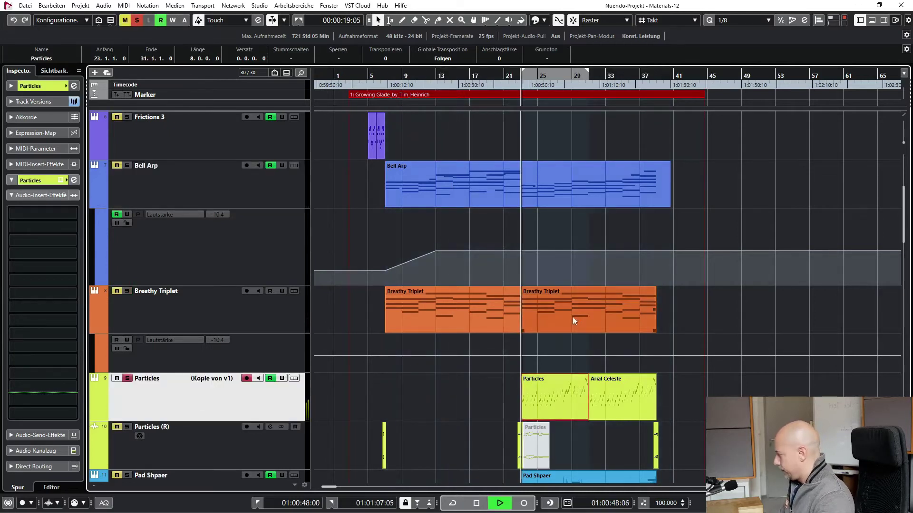
pyautogui.scroll(-5, 572, 316)
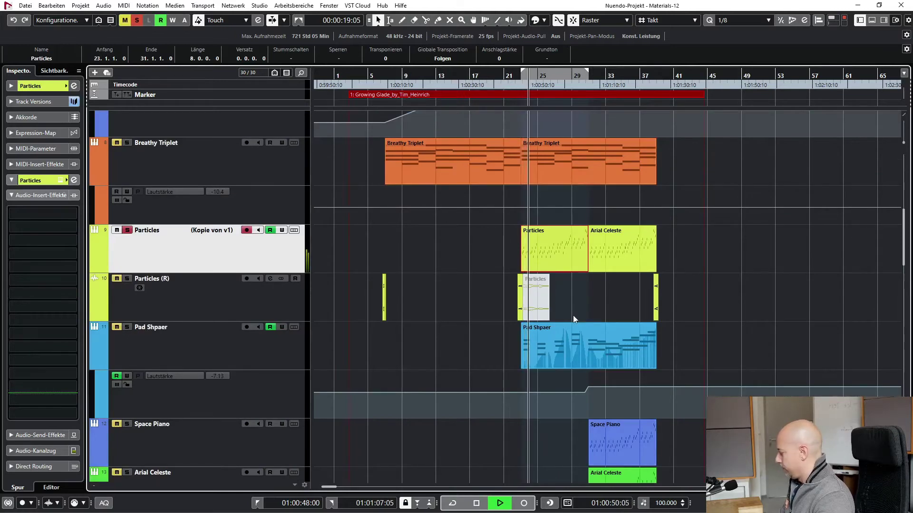
pyautogui.scroll(-2, 573, 315)
pyautogui.scroll(1, 572, 315)
pyautogui.scroll(3, 572, 315)
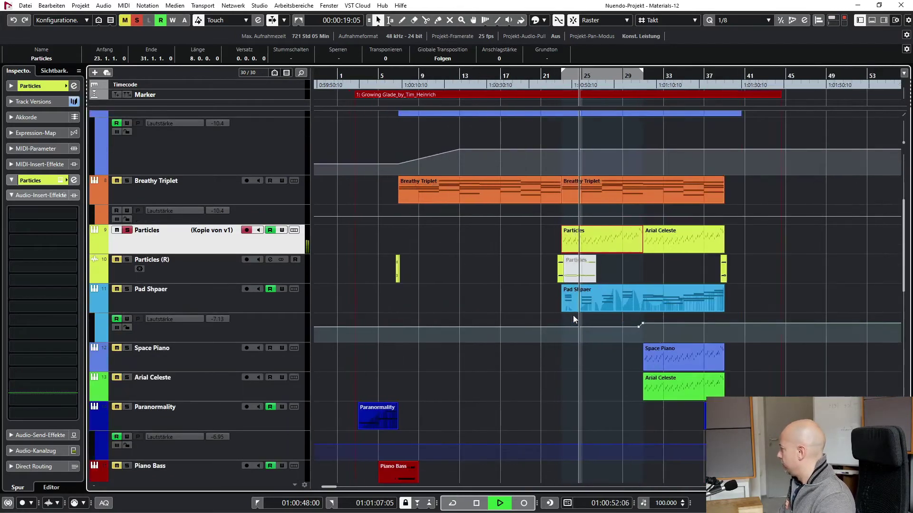
pyautogui.scroll(-1, 572, 315)
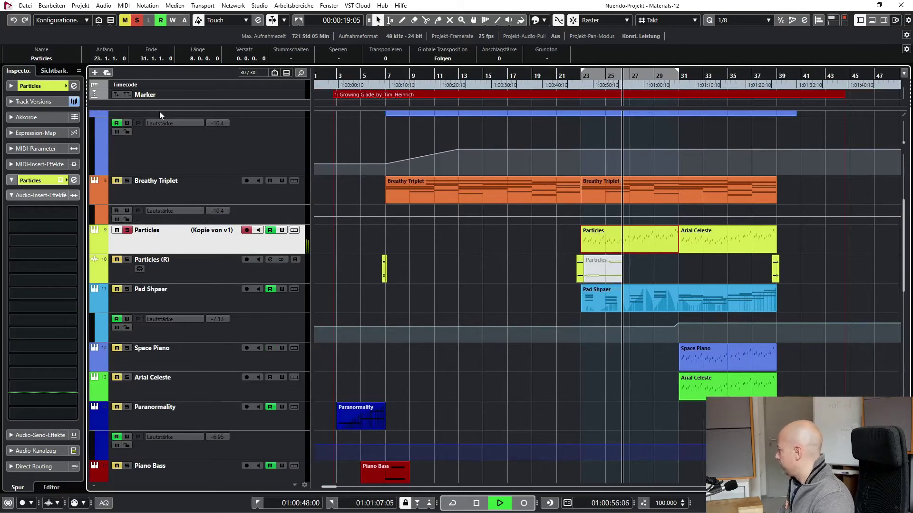
pyautogui.press('space')
# Switch the Particles track to version v1, set the locators to its Paranormality clip and audition it
pyautogui.click(54, 101)
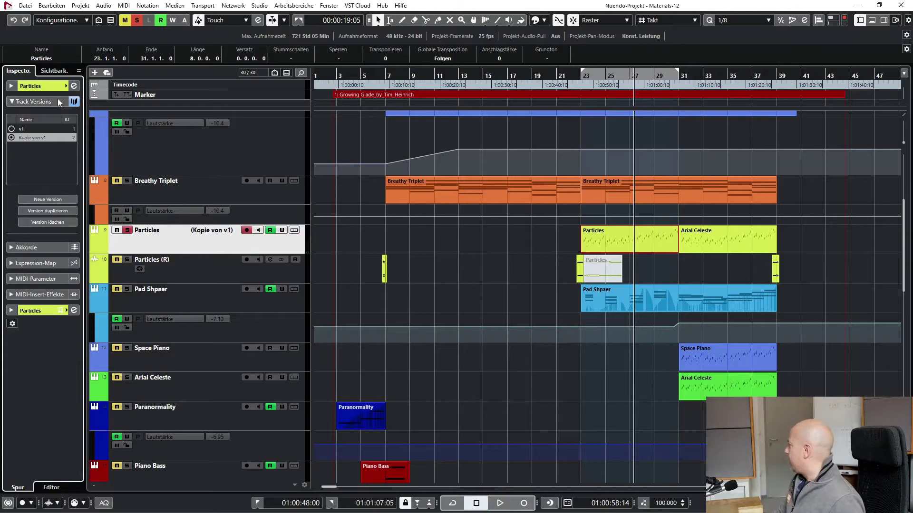
pyautogui.click(49, 129)
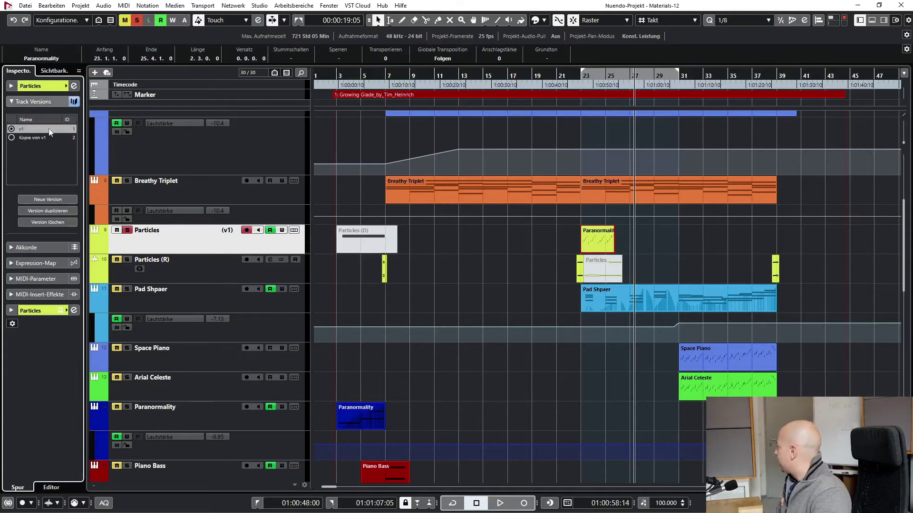
pyautogui.click(594, 232)
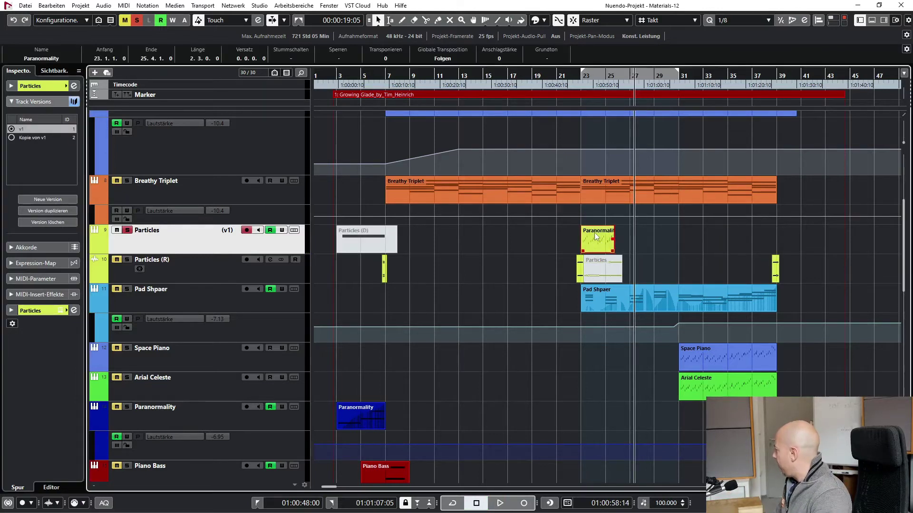
pyautogui.press('p')
pyautogui.press('l')
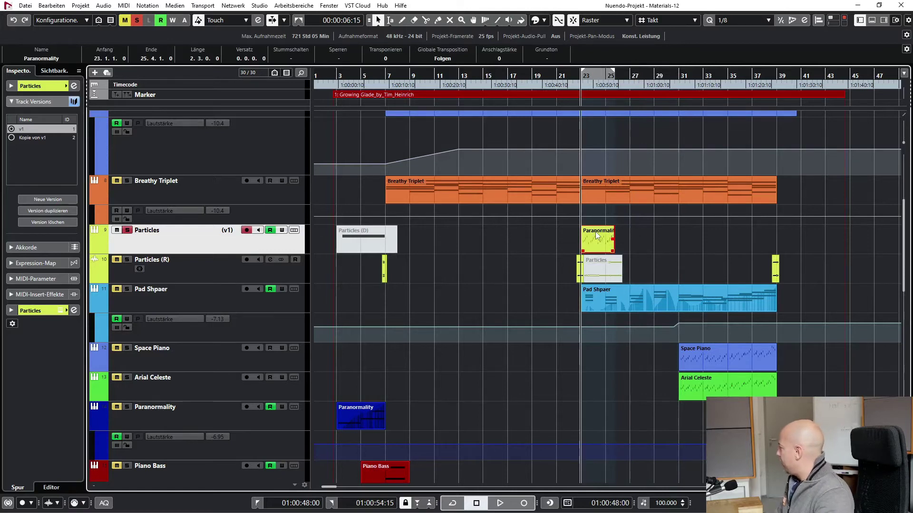
pyautogui.press('space')
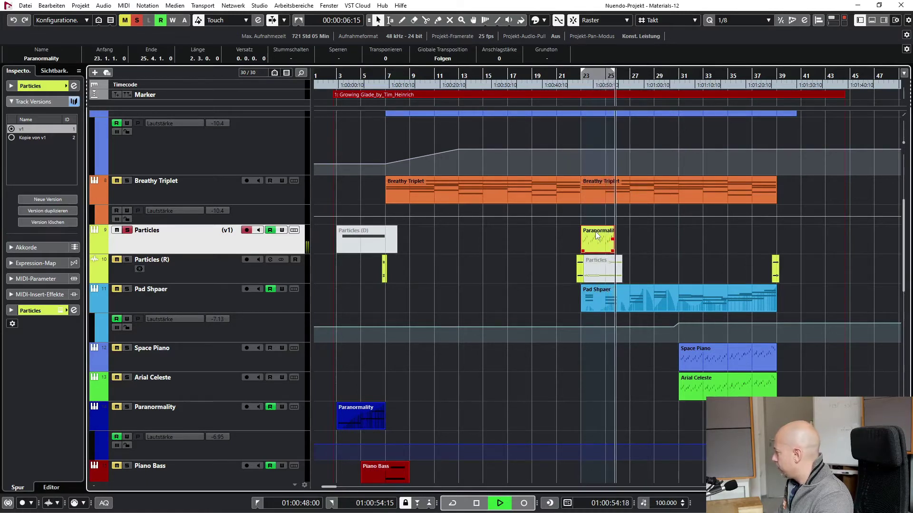
pyautogui.press('space')
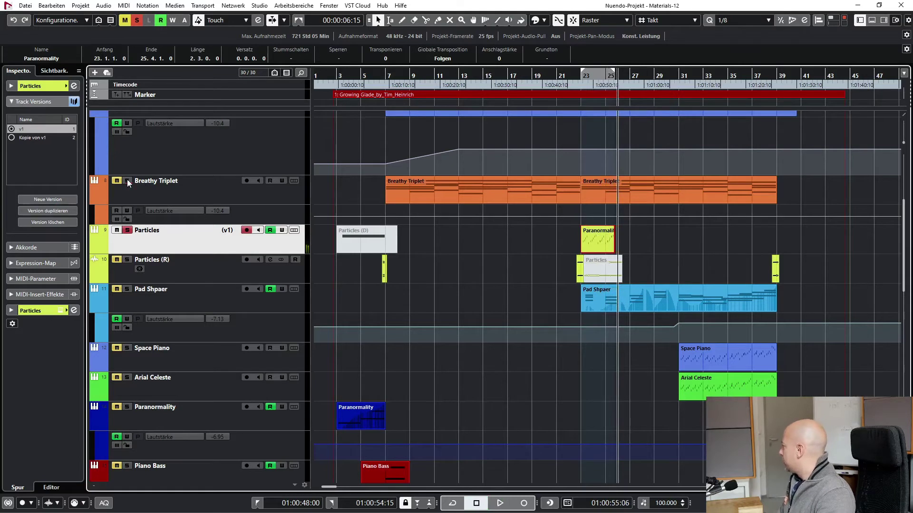
# Audition the v1 Particles clip again from bar 23 with Breathy Triplet also soloed
pyautogui.press('KP_1')
pyautogui.press('space')
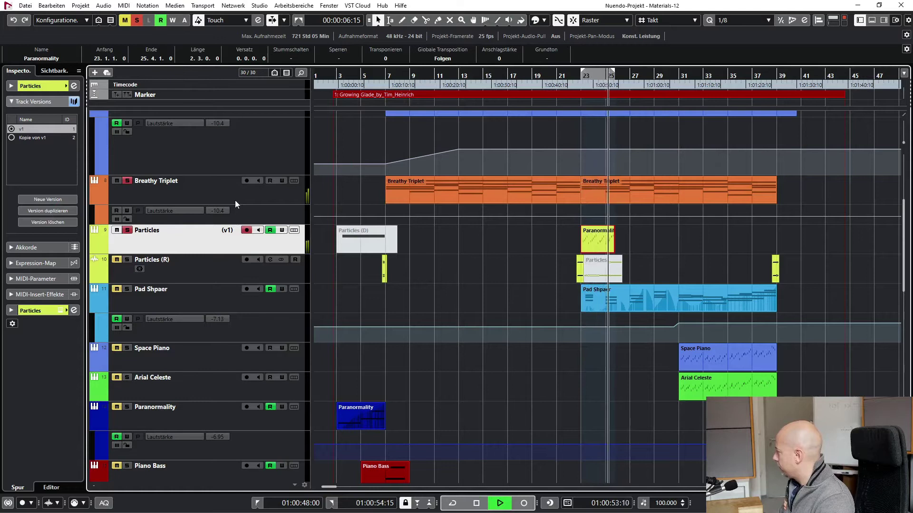
pyautogui.press('space')
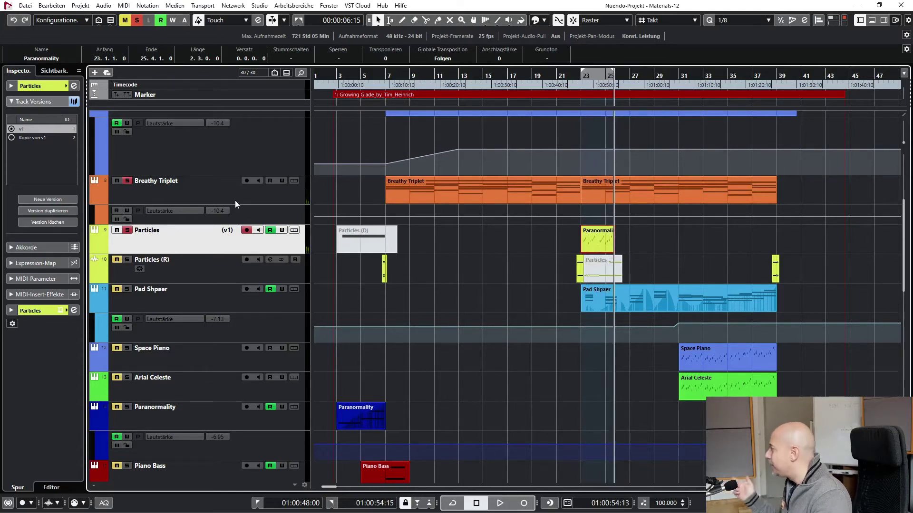
# Switch the Particles track back to version Kopie von v1 and play it with Breathy Triplet from bar 23
pyautogui.click(24, 138)
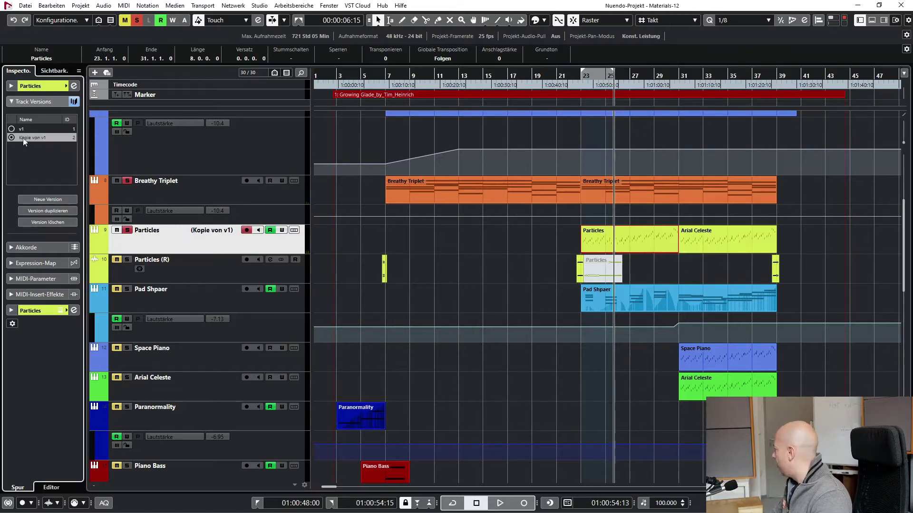
pyautogui.click(480, 257)
pyautogui.press('KP_1')
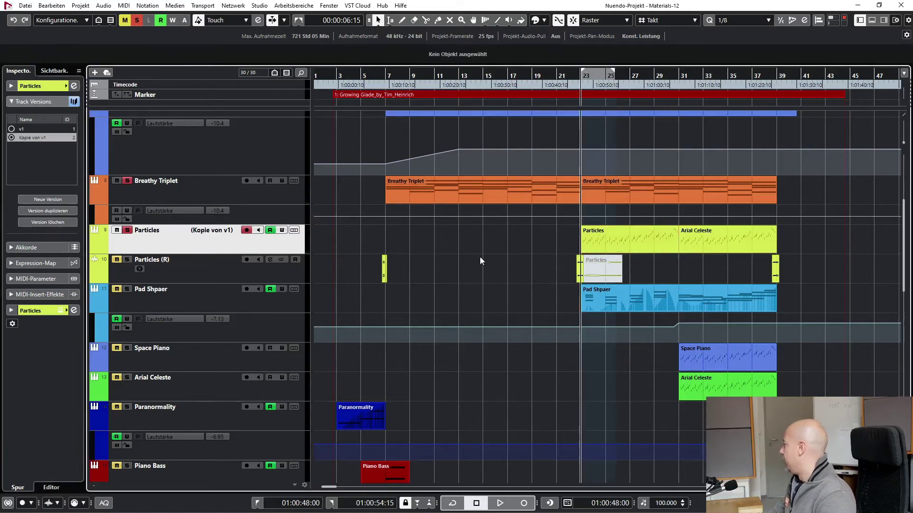
pyautogui.press('h')
pyautogui.press('space')
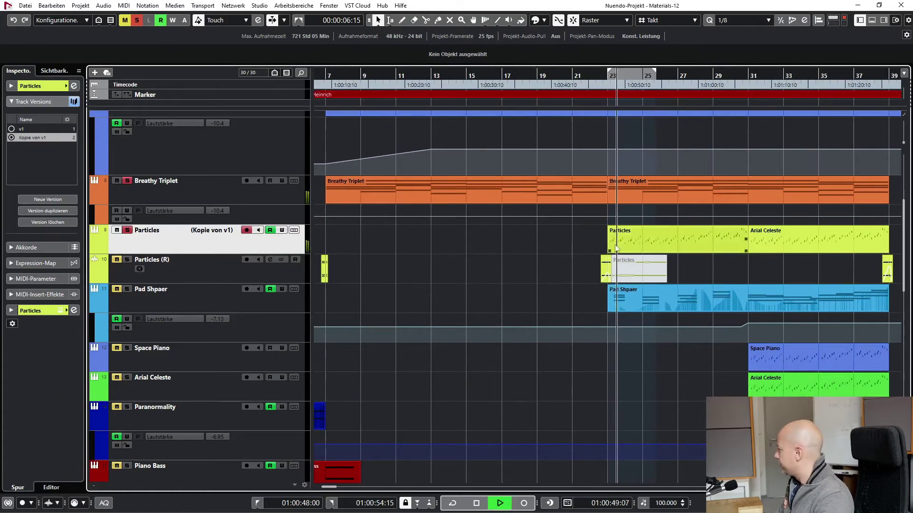
# Examine the notes of the Particles clip in the Key Editor during playback, and return to the arrangement and stop
pyautogui.click(635, 242)
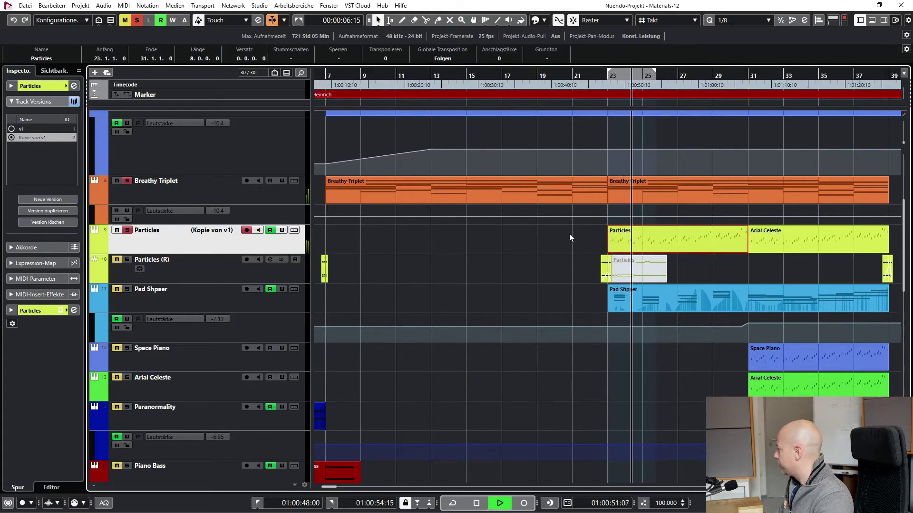
pyautogui.doubleClick(676, 236)
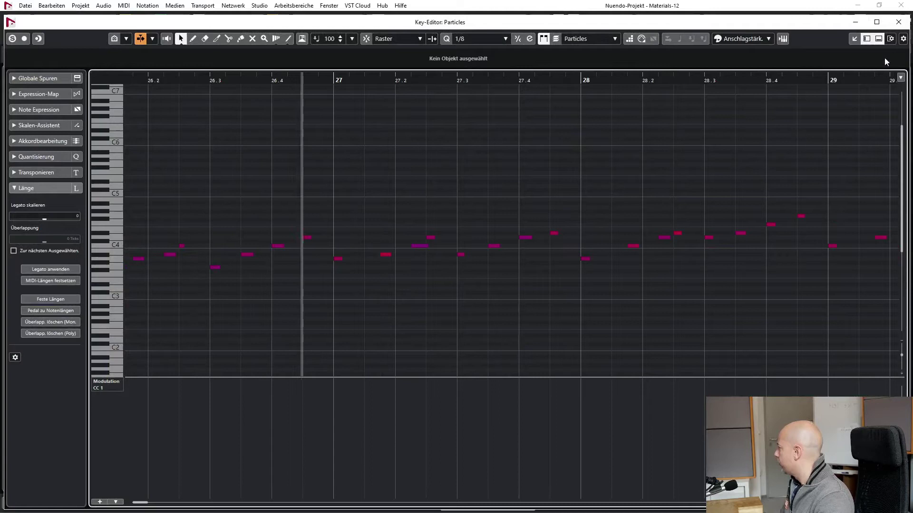
pyautogui.click(897, 23)
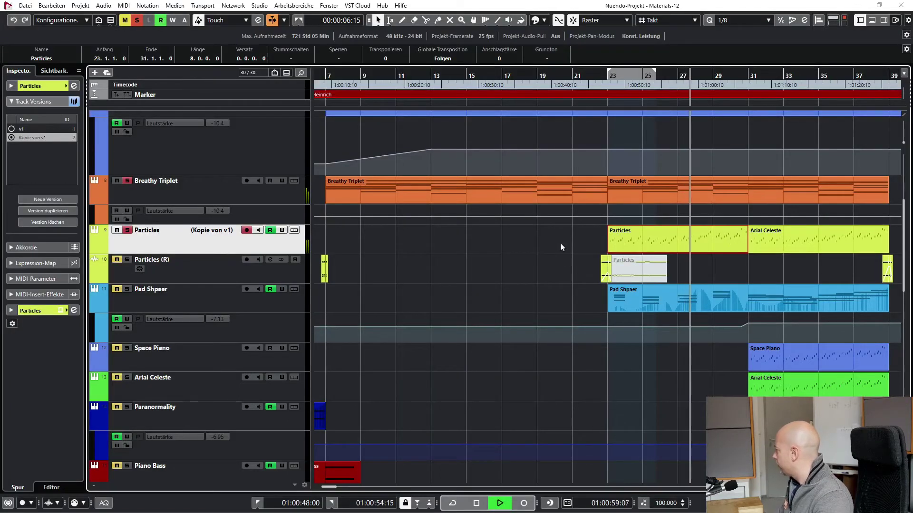
pyautogui.press('space')
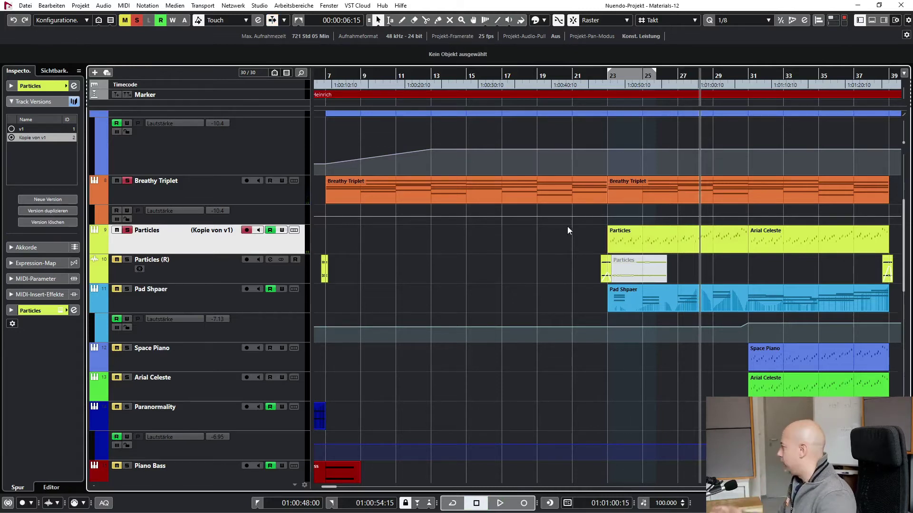
# Clear all solos and select all the Square Arp clips on Unterspur 1
pyautogui.click(137, 20)
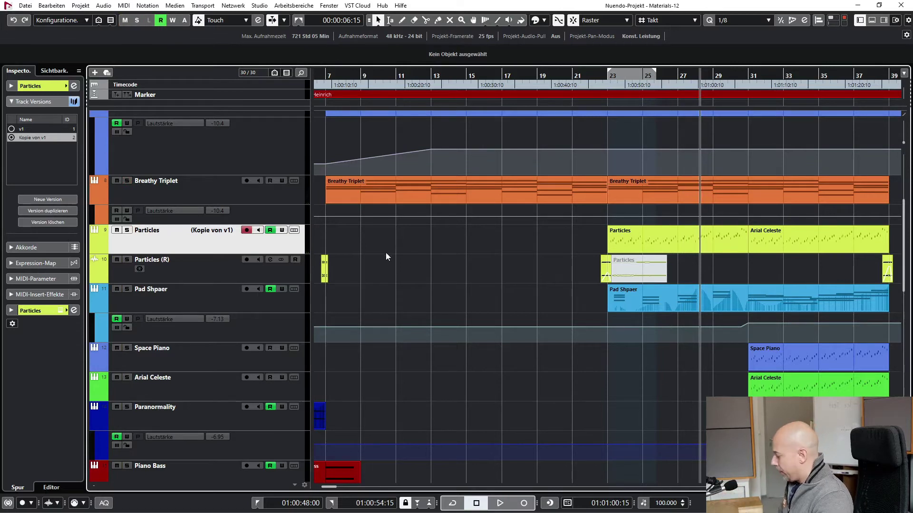
pyautogui.scroll(-3, 386, 252)
pyautogui.scroll(-8, 398, 257)
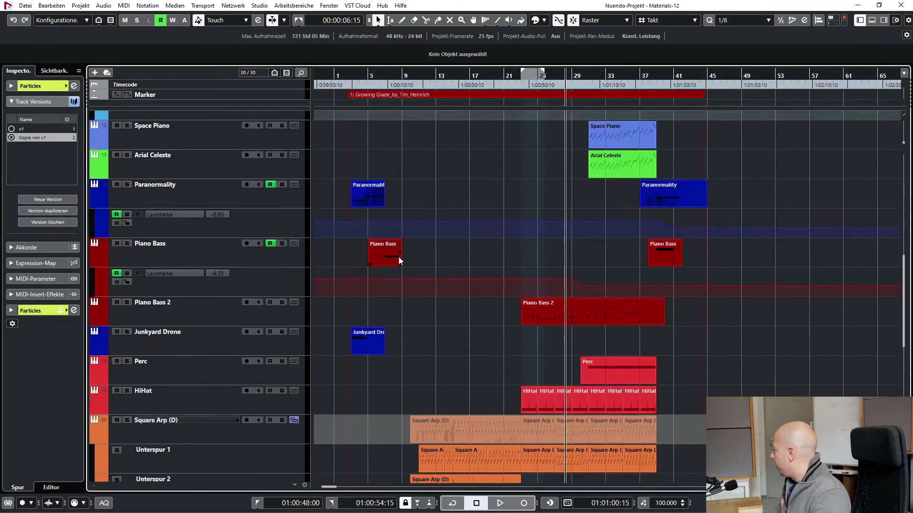
pyautogui.click(170, 280)
pyautogui.moveTo(402, 316); pyautogui.dragTo(701, 318)
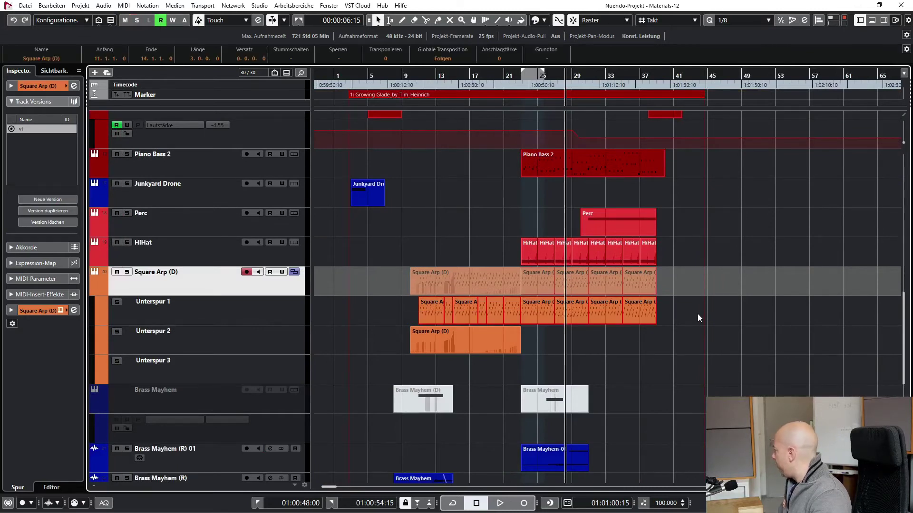
# Solo the Square Arp track, set the locators around the selected Unterspur 1 clips and play them from the start
pyautogui.press('s')
pyautogui.press('KP_1')
pyautogui.moveTo(408, 308); pyautogui.dragTo(668, 315)
pyautogui.press('p')
pyautogui.press('KP_1')
pyautogui.press('space')
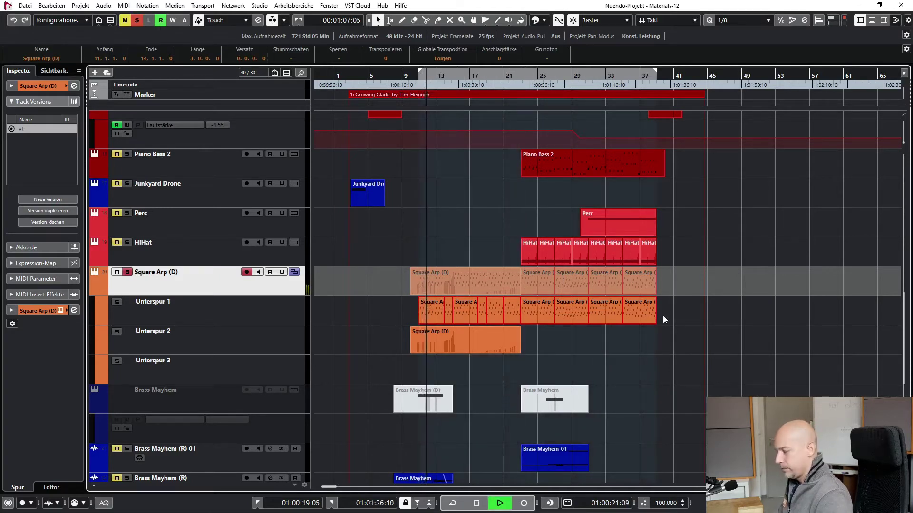
# Open the Square Arp instrument to view its DA Converter Magic layer, stop playback and move the window clear of the clips
pyautogui.click(63, 312)
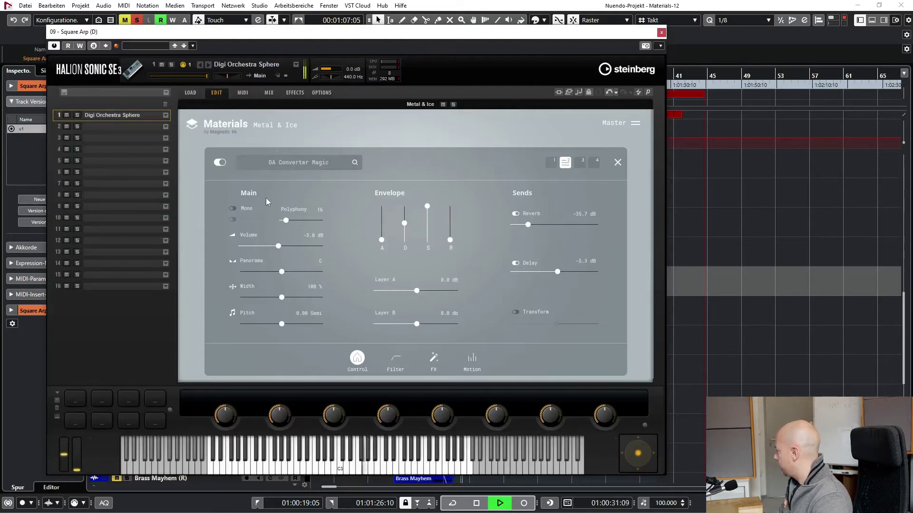
pyautogui.press('space')
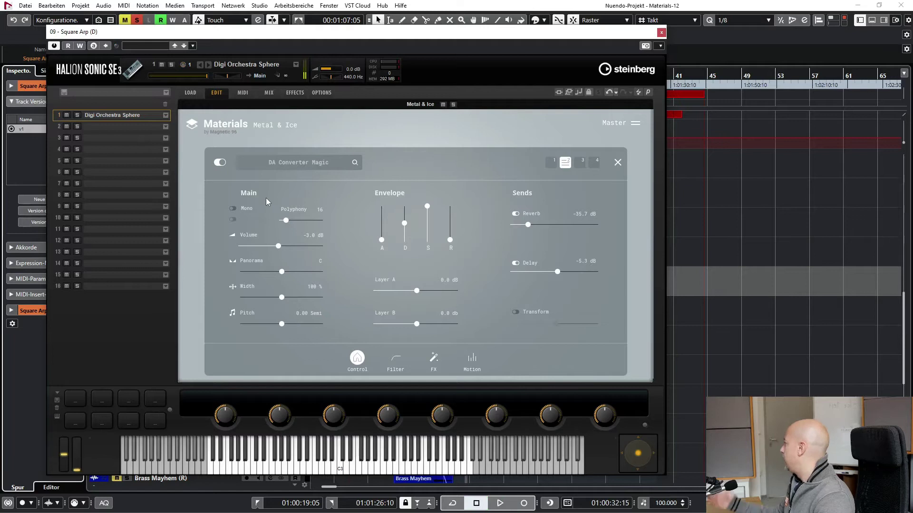
pyautogui.moveTo(488, 42); pyautogui.dragTo(438, 14)
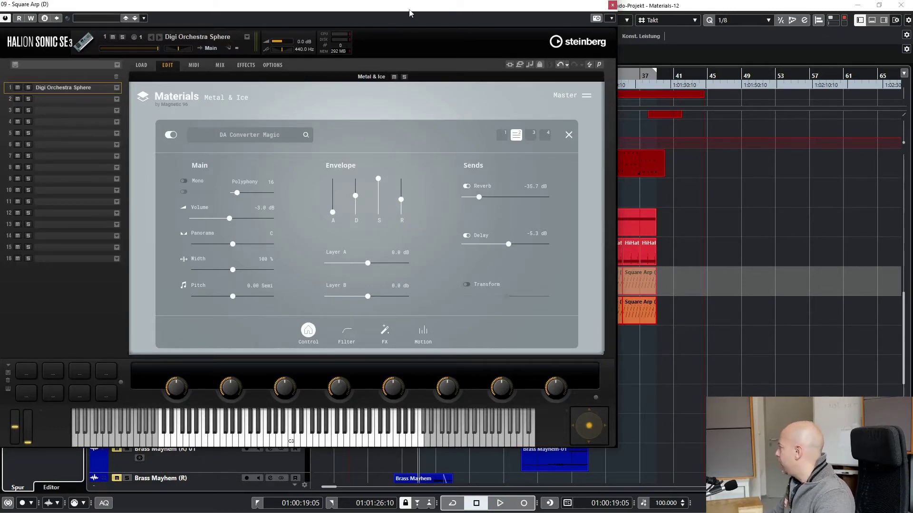
pyautogui.moveTo(190, 5); pyautogui.dragTo(854, 158)
pyautogui.click(465, 353)
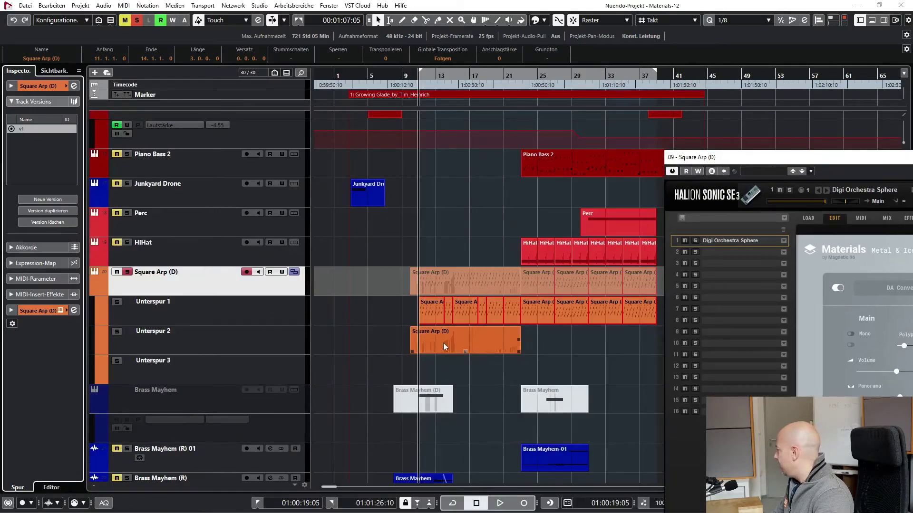
# Play the Square Arp with its instrument window in full view, check the envelope release's controller assignment and close the instrument
pyautogui.moveTo(807, 162); pyautogui.dragTo(173, 26)
pyautogui.press('space')
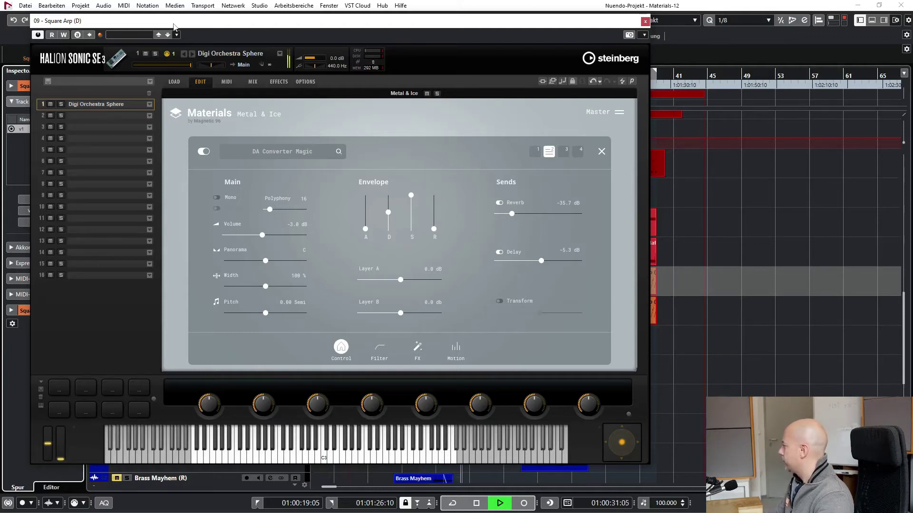
pyautogui.press('space')
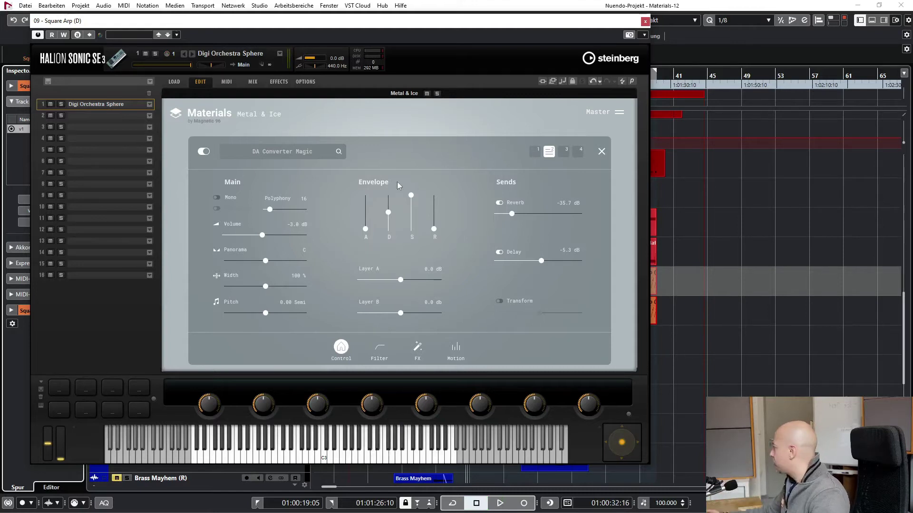
pyautogui.rightClick(433, 231)
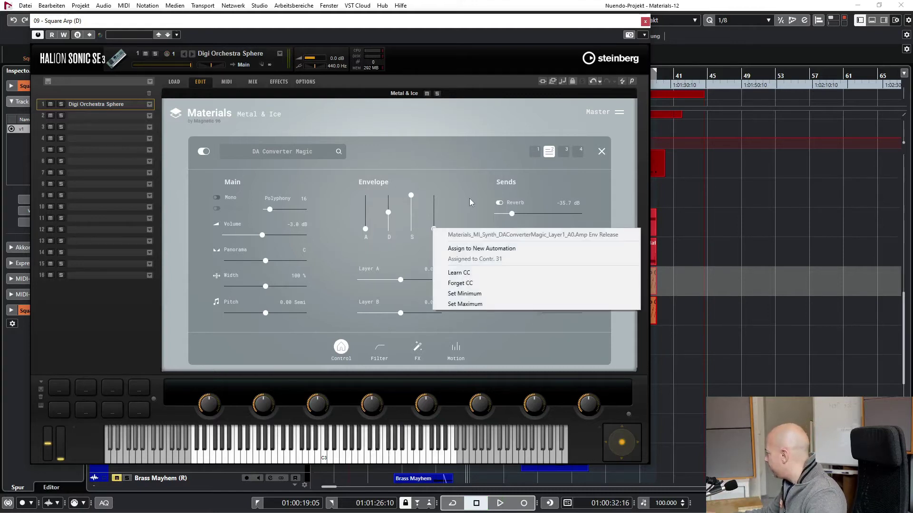
pyautogui.click(464, 187)
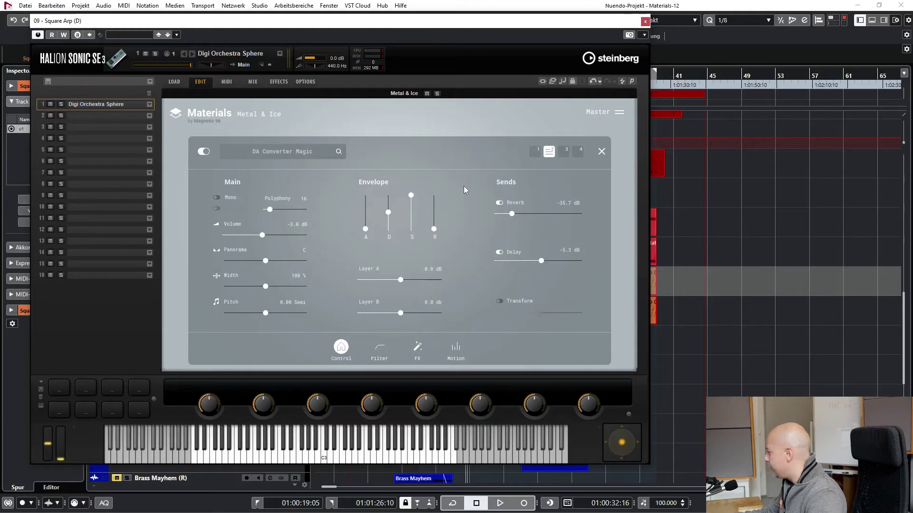
pyautogui.click(644, 21)
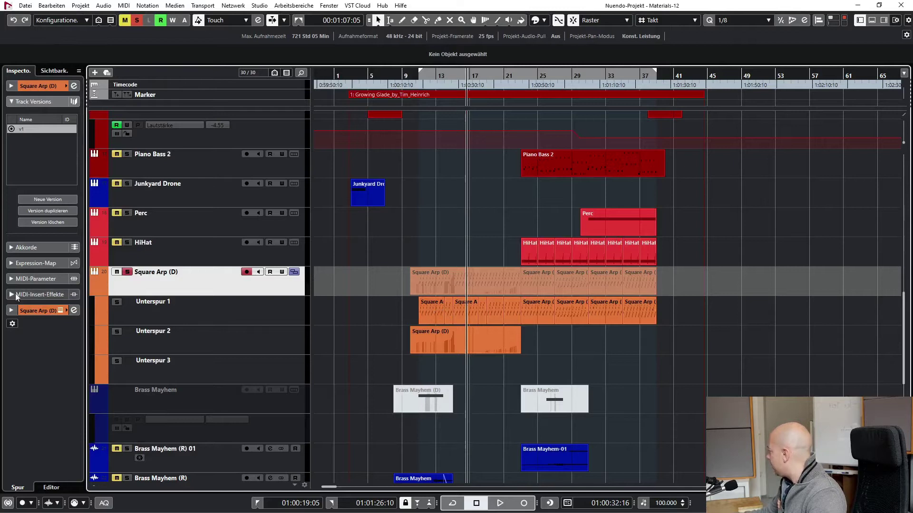
# Show the Square Arp track's audio inserts and open FabFilter Simplon, placing its window clear of the arrangement clips
pyautogui.click(24, 310)
pyautogui.click(19, 194)
pyautogui.click(25, 213)
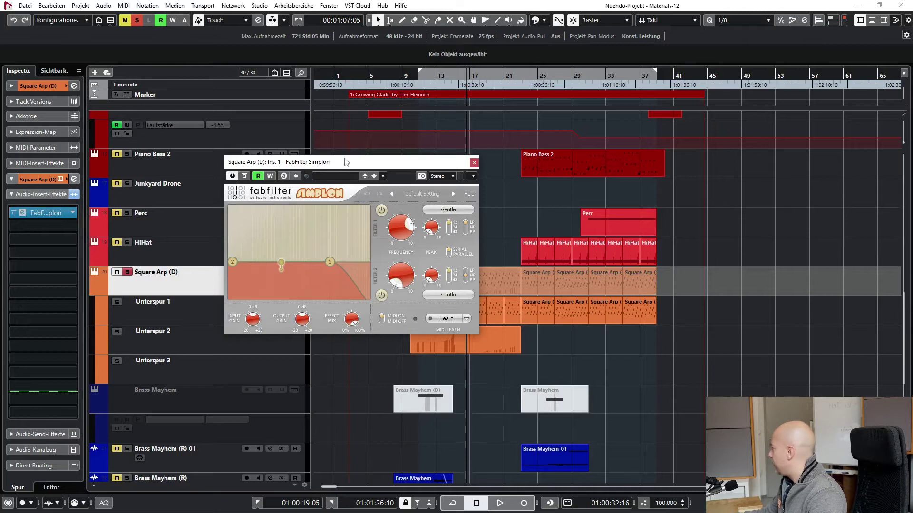
pyautogui.moveTo(344, 163); pyautogui.dragTo(226, 114)
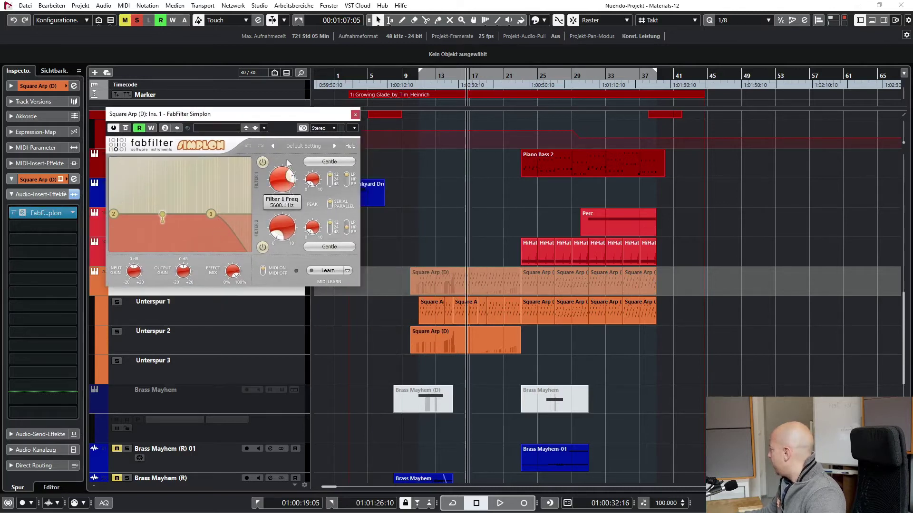
# View the Square Arp instrument's DA Converter Magic layer again, and close both the instrument and the FabFilter Simplon window
pyautogui.click(46, 204)
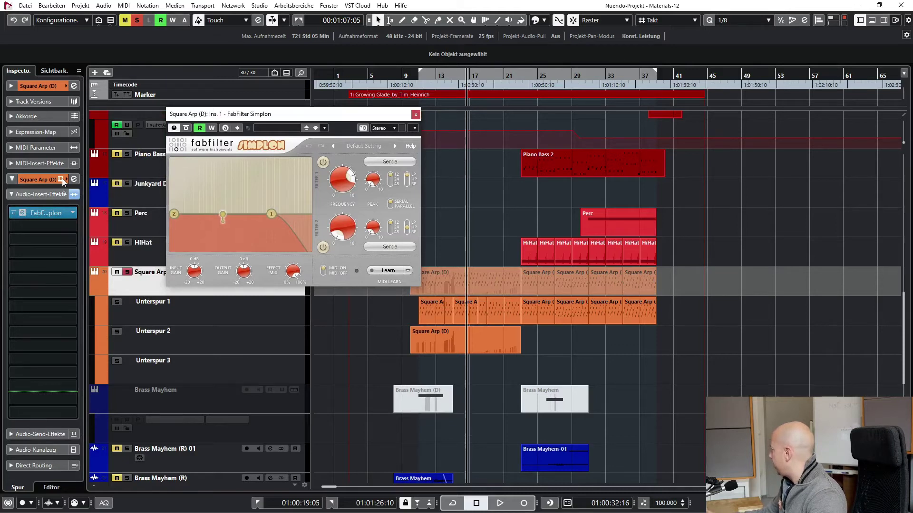
pyautogui.press('Return')
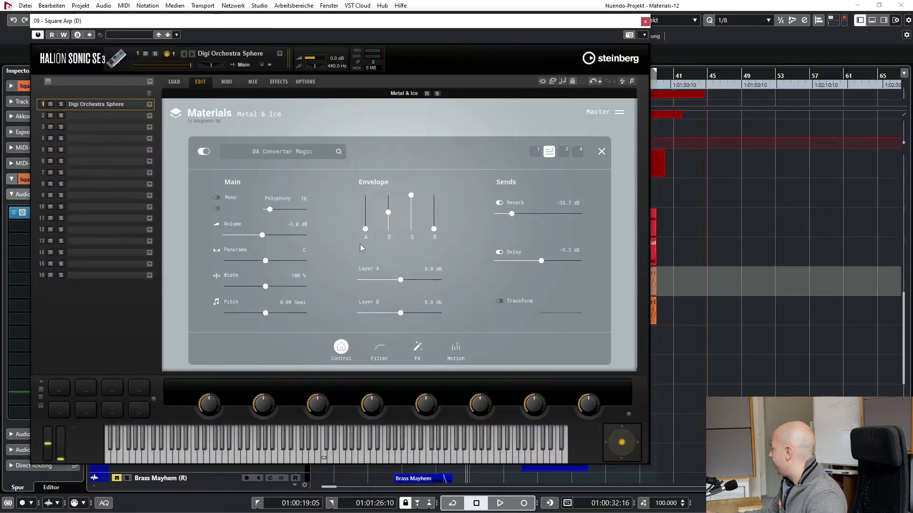
pyautogui.click(644, 22)
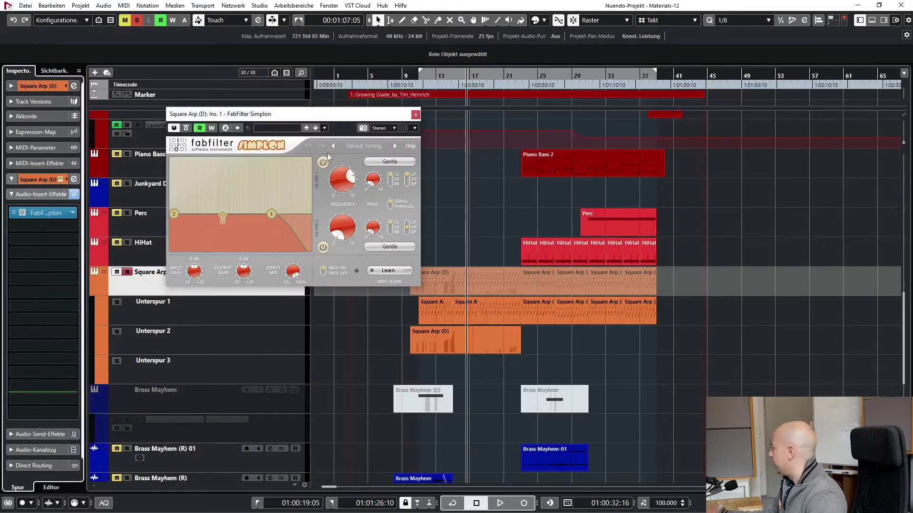
pyautogui.click(415, 116)
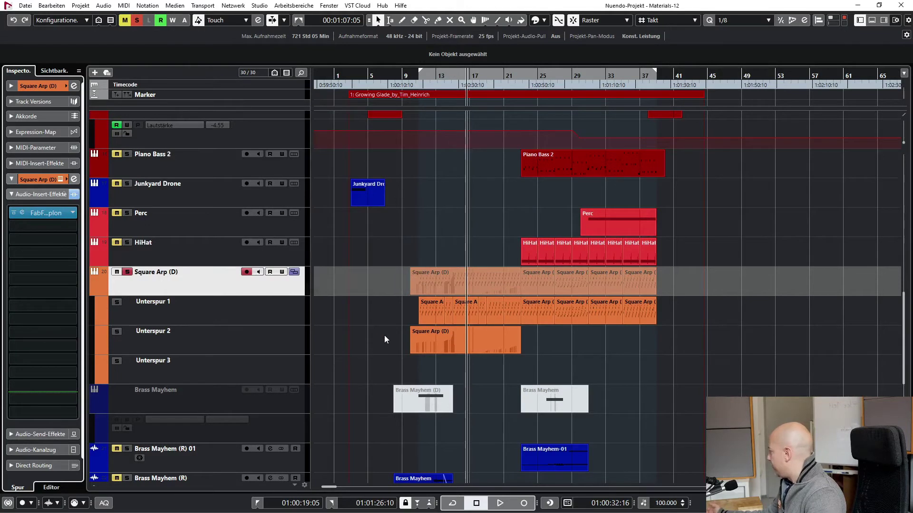
# Play the Square Arp from the left locator with FabFilter Simplon open to watch its filter, and stop and close it
pyautogui.press('KP_1')
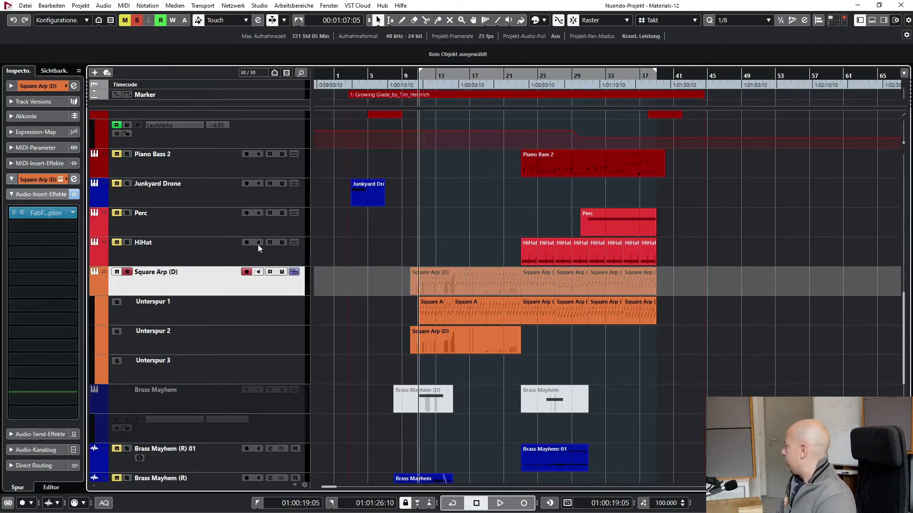
pyautogui.click(25, 212)
pyautogui.press('space')
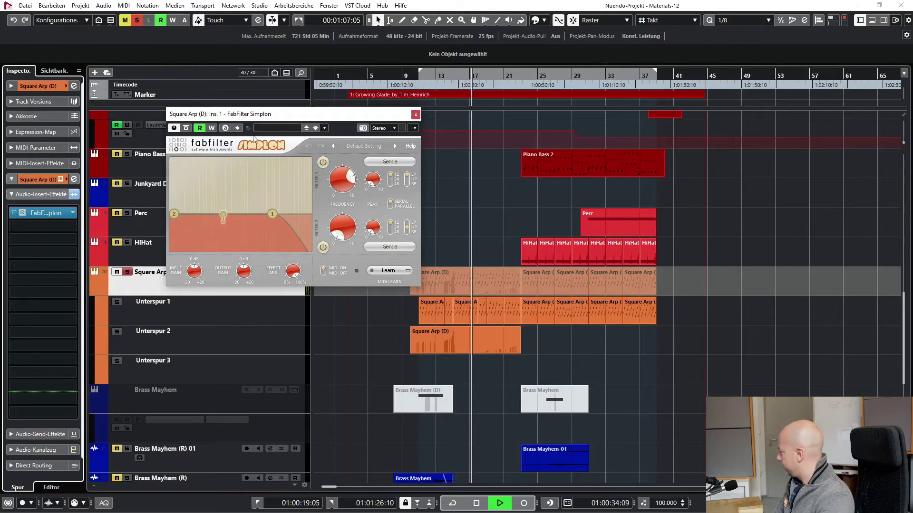
pyautogui.press('space')
pyautogui.click(414, 116)
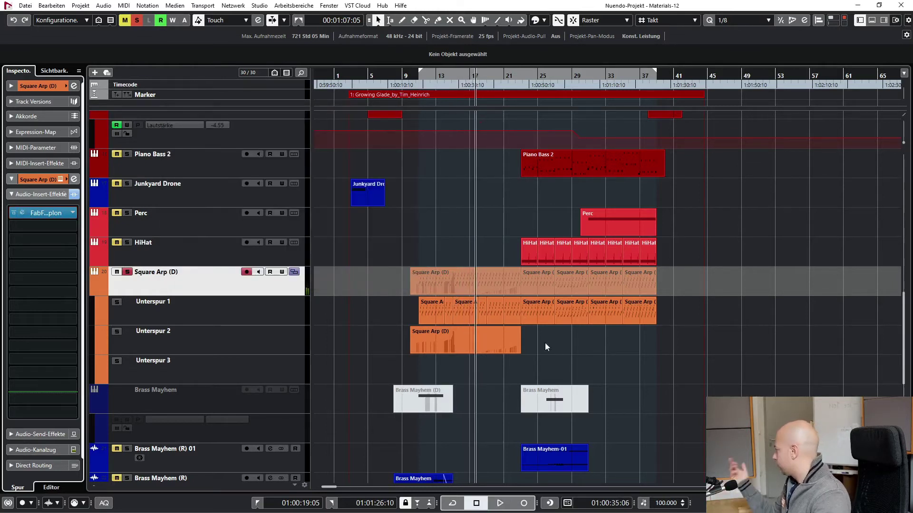
# Set the locators around the first Square Arp clip on Unterspur 1 and move the playhead to its start
pyautogui.click(428, 310)
pyautogui.press('p')
pyautogui.press('KP_1')
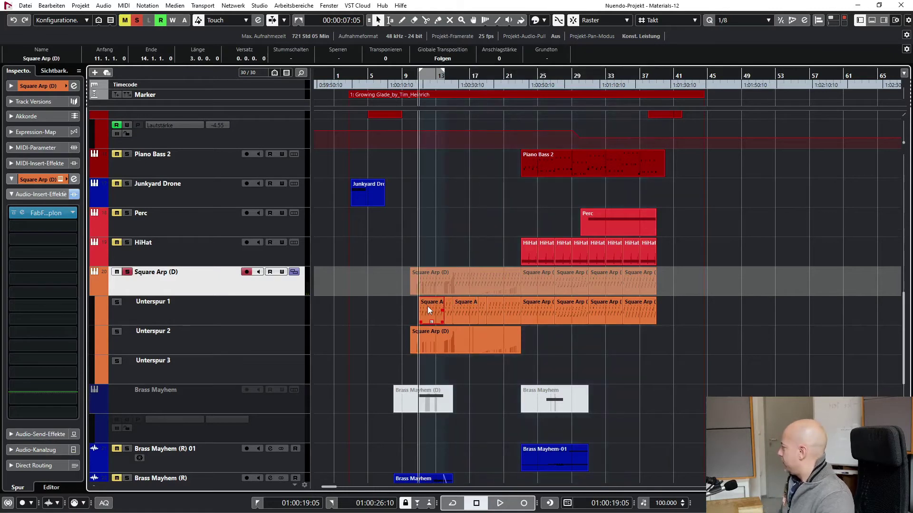
# Examine the notes of the first Square Arp clip in the Key Editor during playback, and stop and close the editor
pyautogui.doubleClick(428, 307)
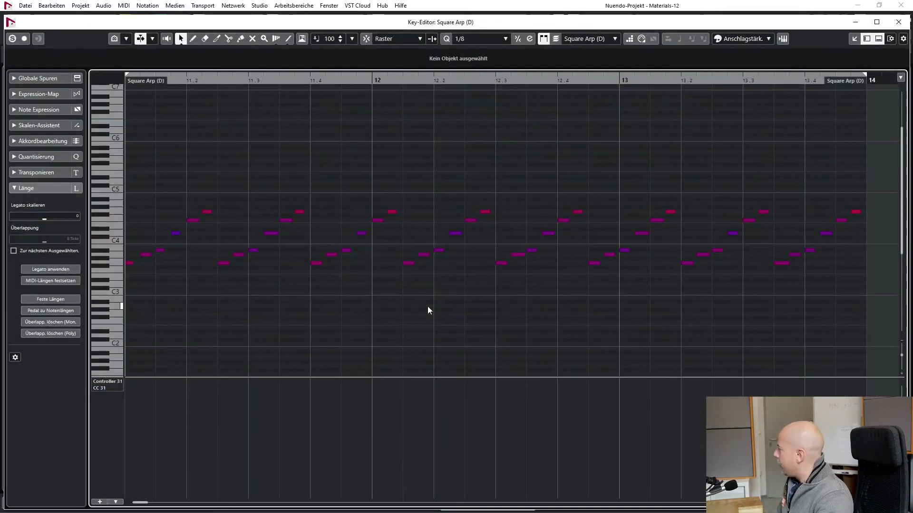
pyautogui.hscroll(-3, 357, 310)
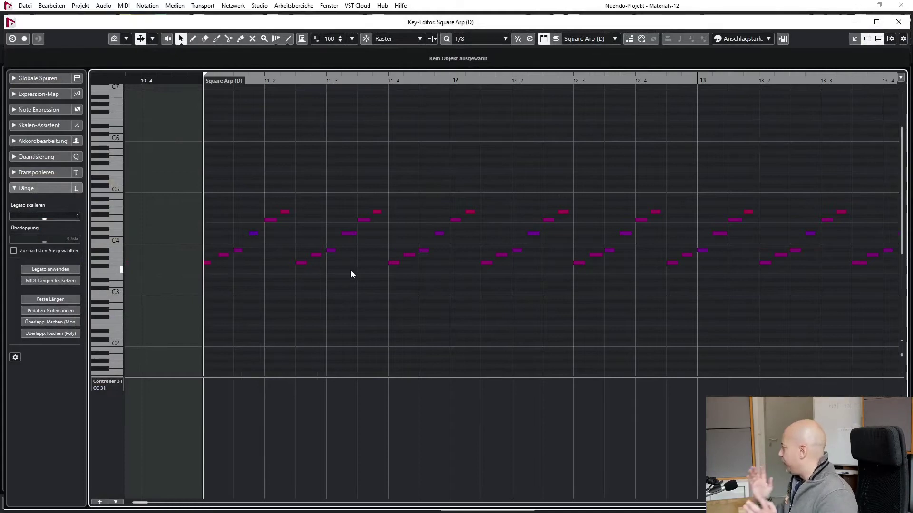
pyautogui.press('space')
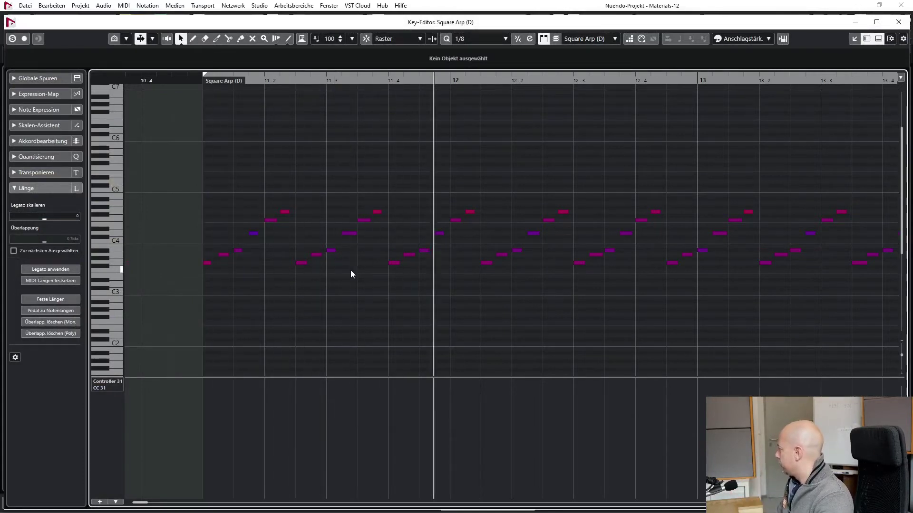
pyautogui.press('space')
pyautogui.press('space')
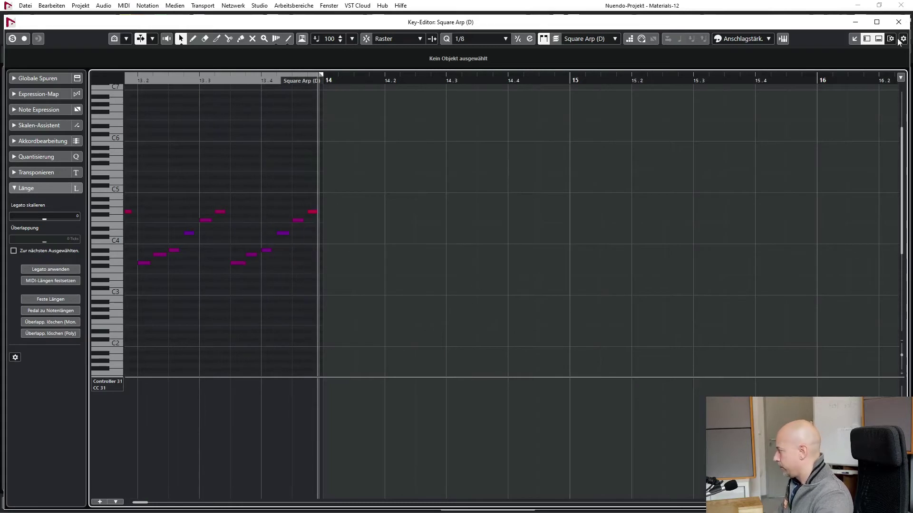
pyautogui.click(899, 21)
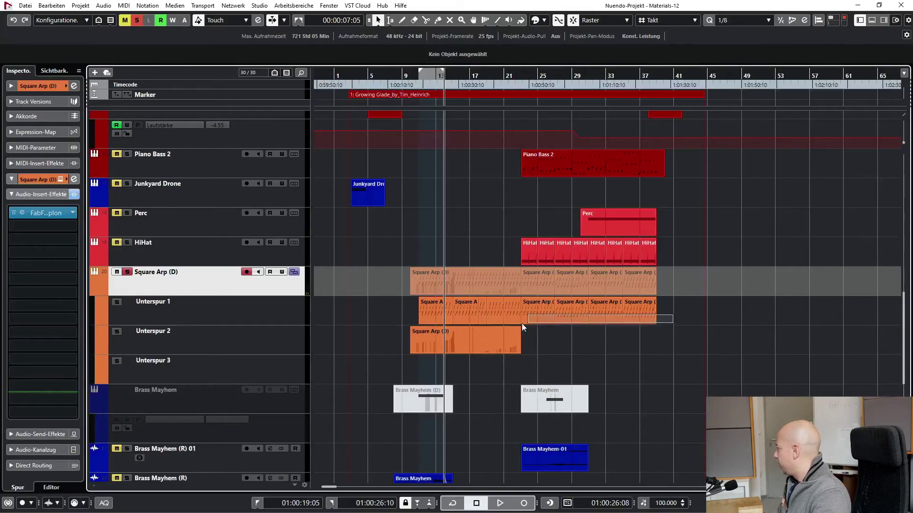
# Select the Particles track's clips and the second Breathy Triplet clip, and set the locators and playhead to that range from bar 23
pyautogui.moveTo(530, 324); pyautogui.dragTo(532, 324)
pyautogui.scroll(10, 677, 369)
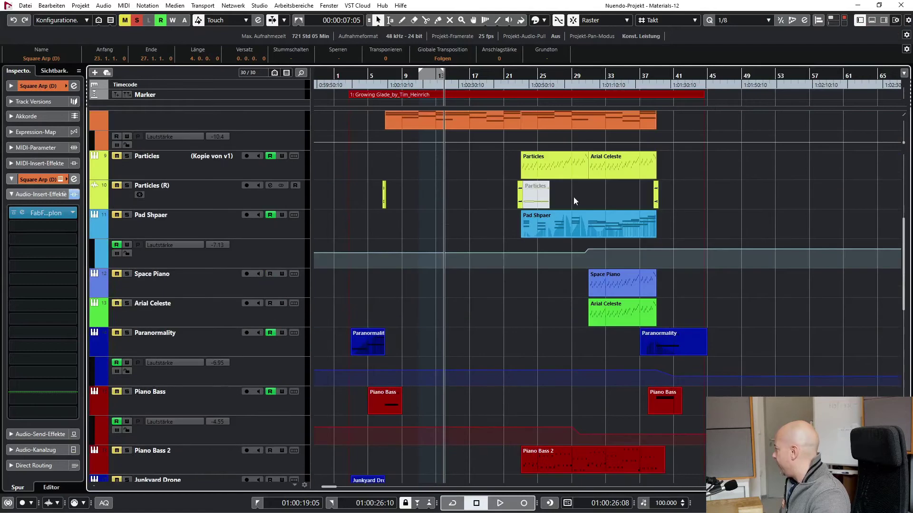
pyautogui.moveTo(501, 169); pyautogui.dragTo(592, 151)
pyautogui.keyDown('shift'); pyautogui.click(565, 125); pyautogui.keyUp('shift')
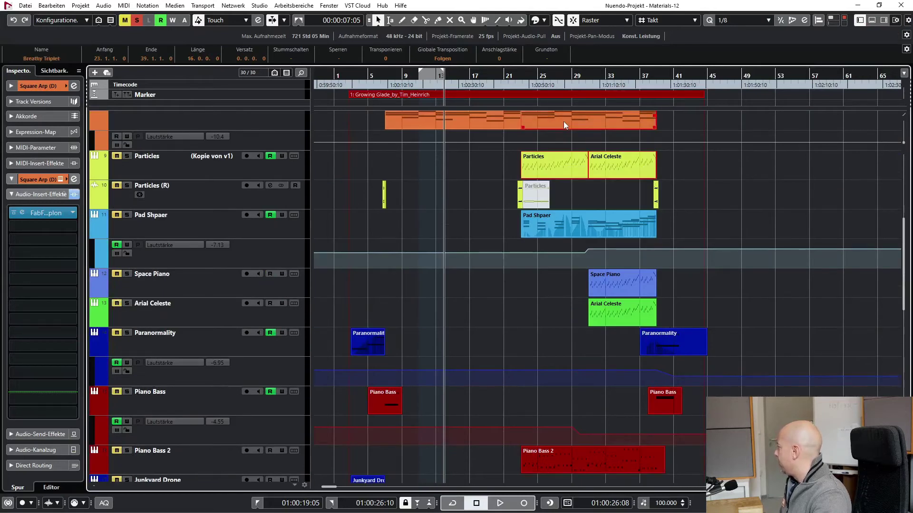
pyautogui.press('p')
pyautogui.press('KP_1')
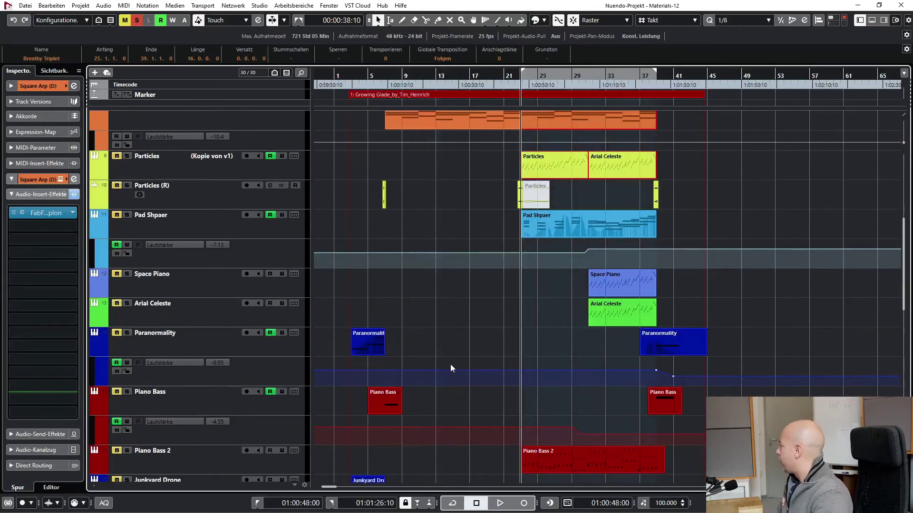
# Solo Breathy Triplet and Particles alongside Square Arp and play the section from bar 23 to hear them together
pyautogui.scroll(-5, 454, 359)
pyautogui.scroll(6, 457, 354)
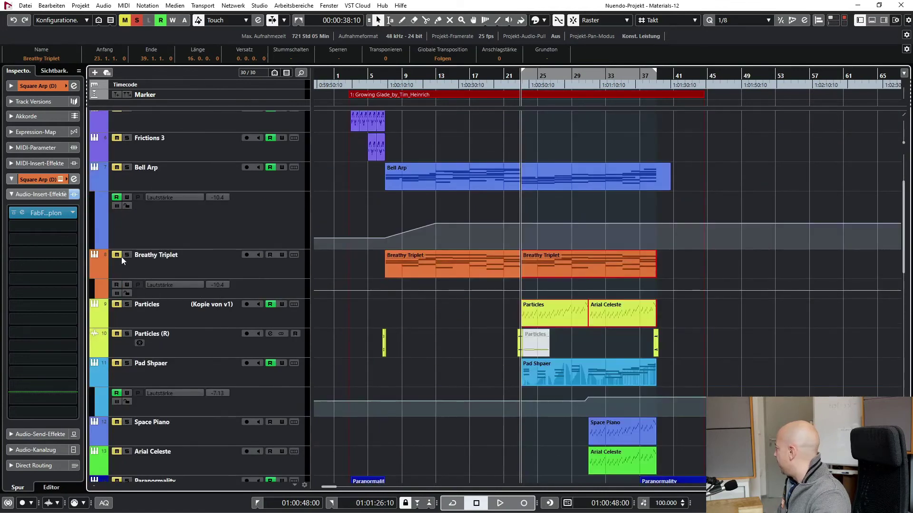
pyautogui.click(127, 305)
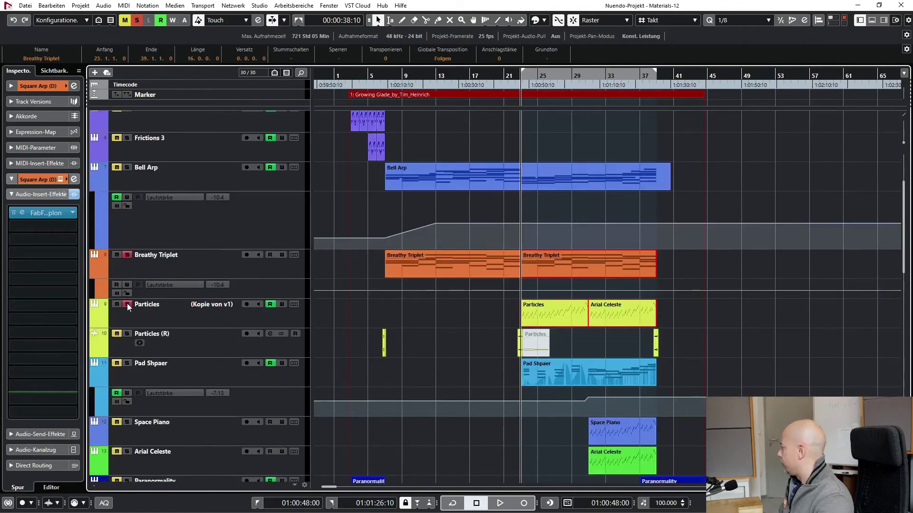
pyautogui.press('space')
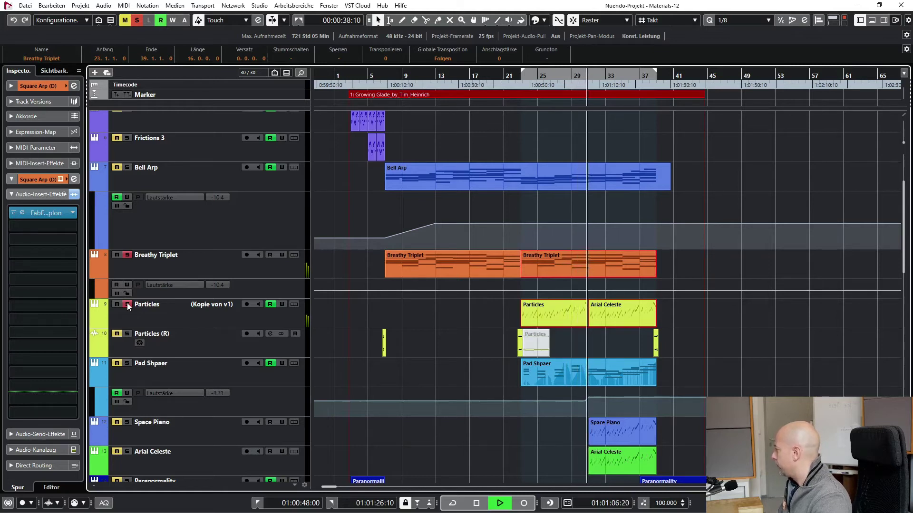
pyautogui.press('space')
# Clear all solos and set the locators around the four Frictions clips starting at bar 3
pyautogui.click(136, 20)
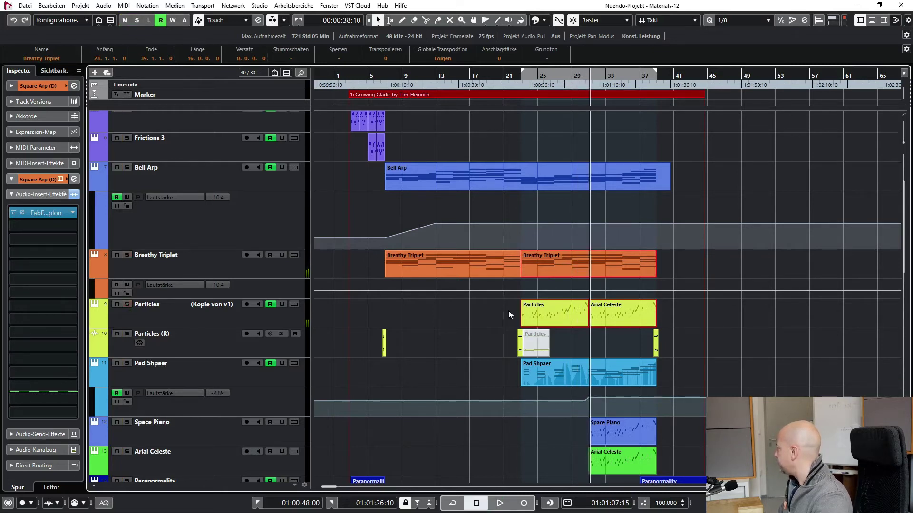
pyautogui.scroll(3, 482, 144)
pyautogui.moveTo(342, 180); pyautogui.dragTo(404, 187)
pyautogui.press('p')
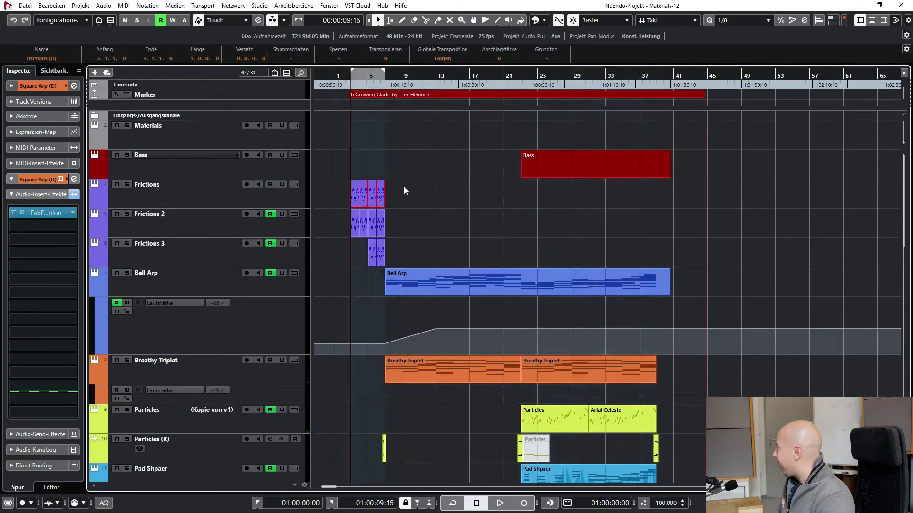
pyautogui.press('h')
pyautogui.press('h')
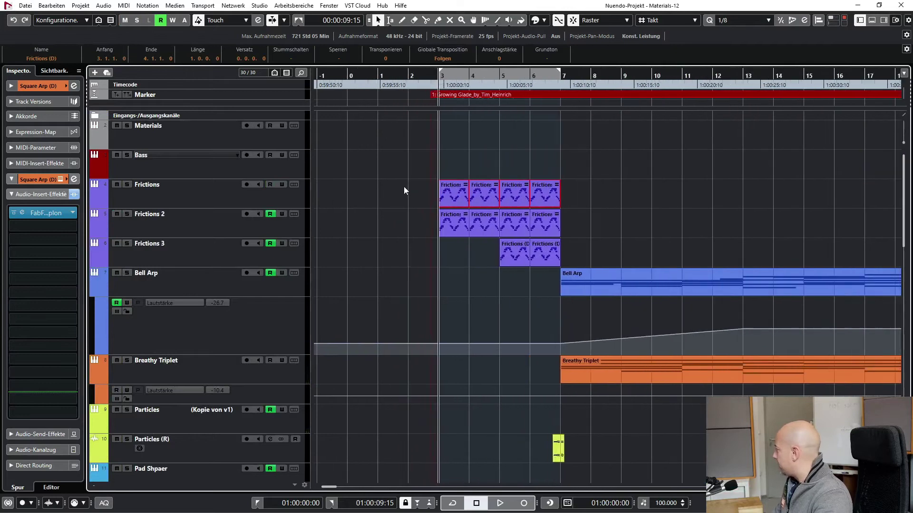
pyautogui.click(380, 235)
pyautogui.scroll(-3, 407, 284)
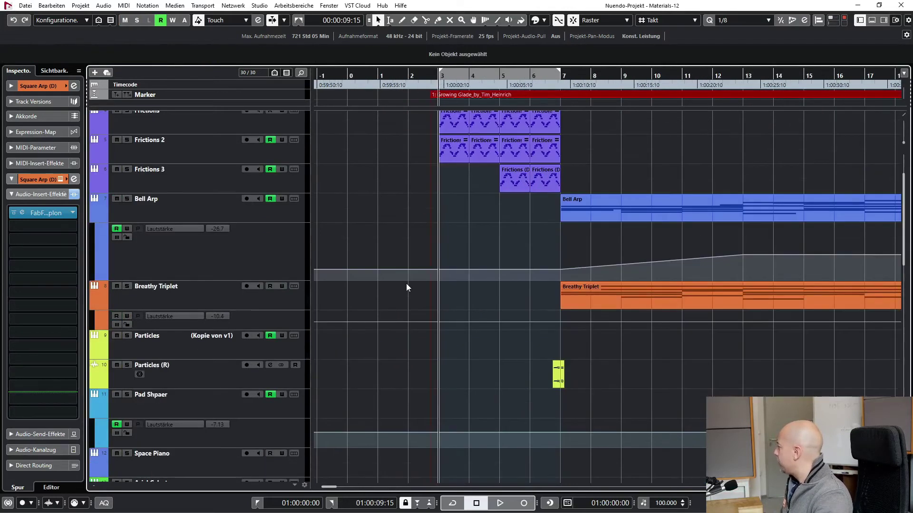
pyautogui.click(598, 303)
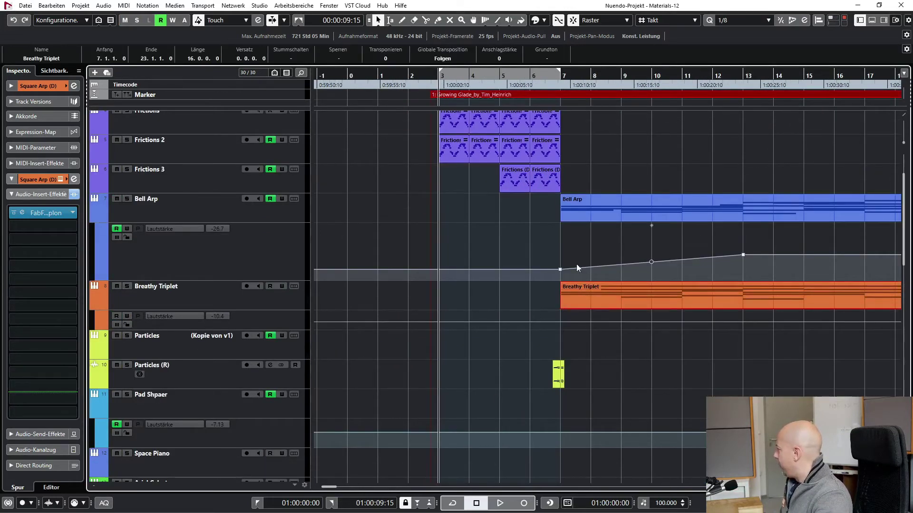
pyautogui.click(440, 221)
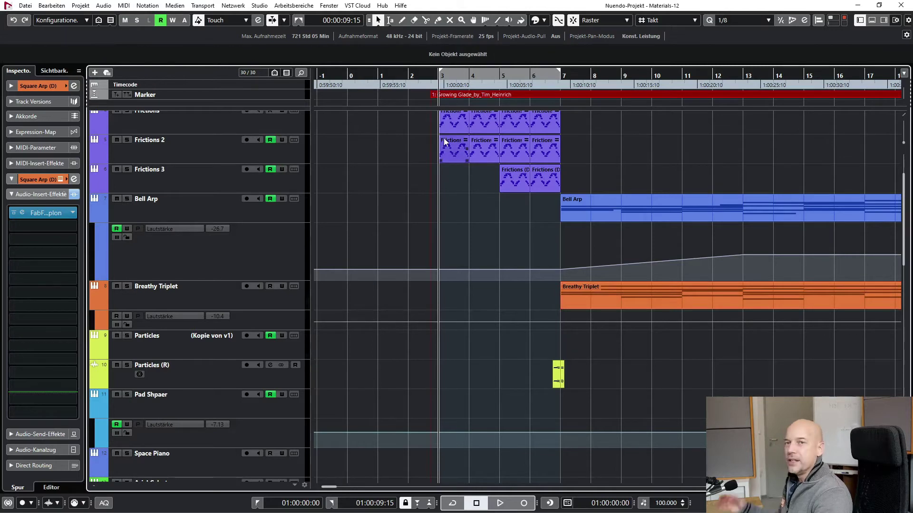
pyautogui.scroll(3, 404, 154)
# Select the Frictions track and highlight its four clips between bars 3 and 7, and clear the clip selection
pyautogui.click(358, 206)
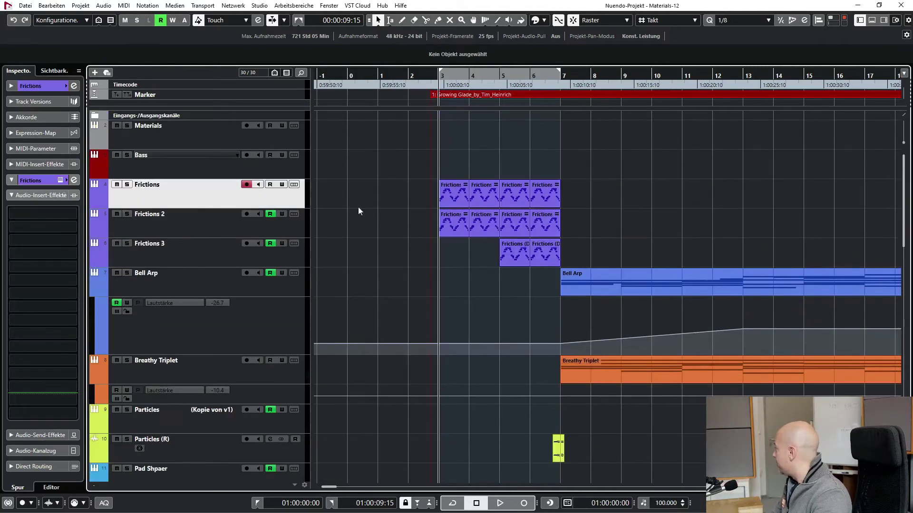
pyautogui.moveTo(409, 192); pyautogui.dragTo(600, 195)
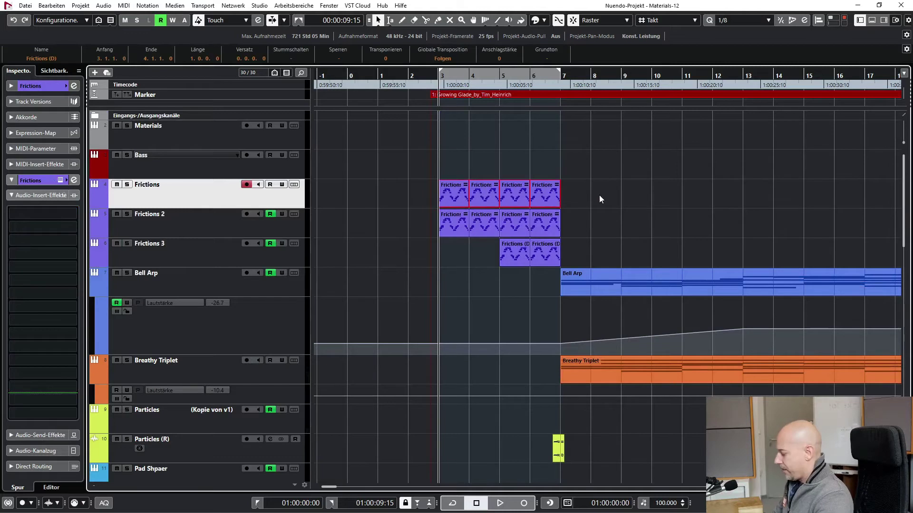
pyautogui.click(378, 204)
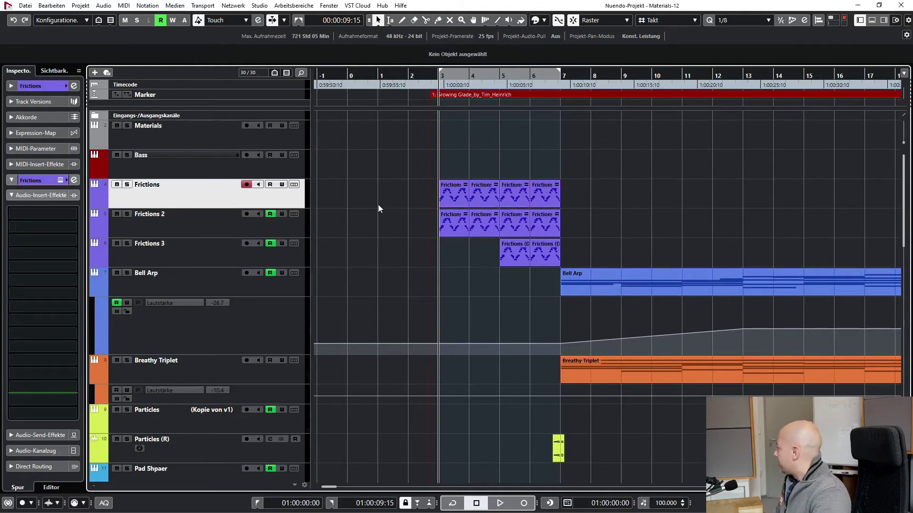
# Solo the Frictions track and play its clips from bar 3 to hear the sound alone
pyautogui.press('s')
pyautogui.press('space')
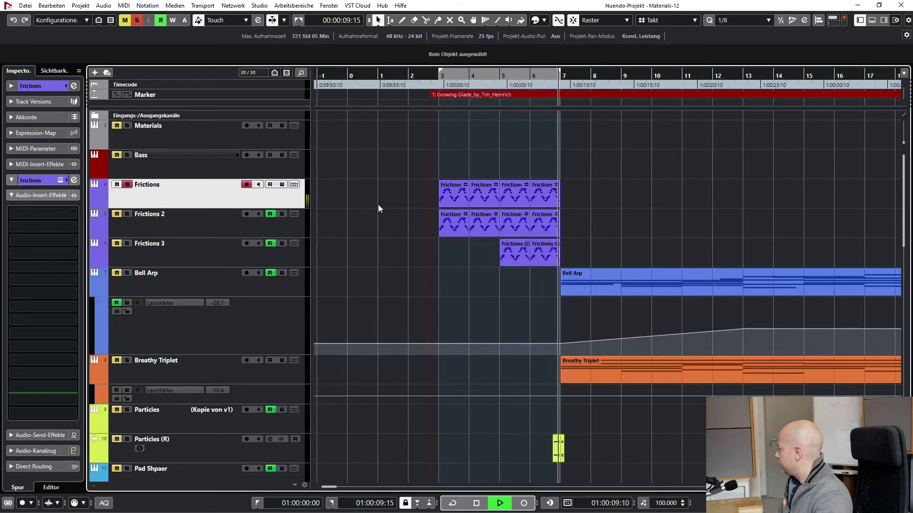
pyautogui.press('space')
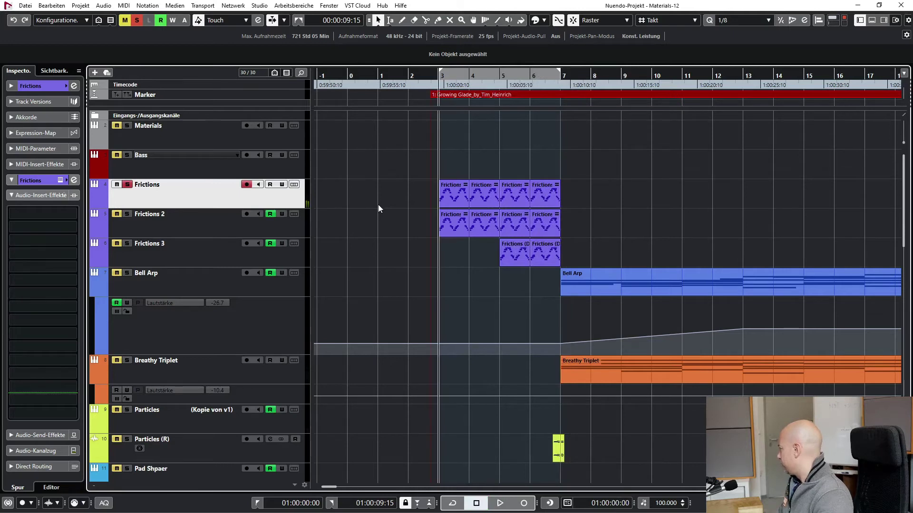
# Open the first clips of Frictions 2 and Frictions in the Key Editor and examine the note pattern across bar 3
pyautogui.doubleClick(464, 221)
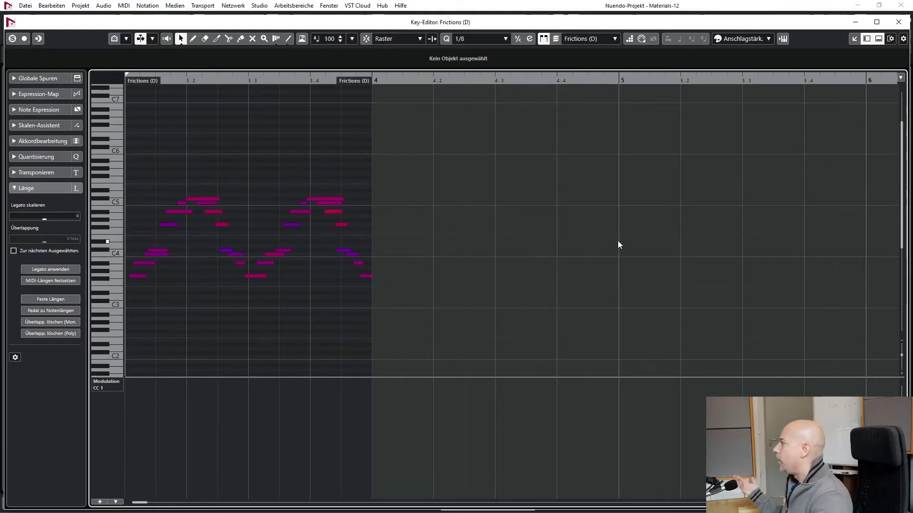
pyautogui.click(897, 22)
pyautogui.doubleClick(456, 193)
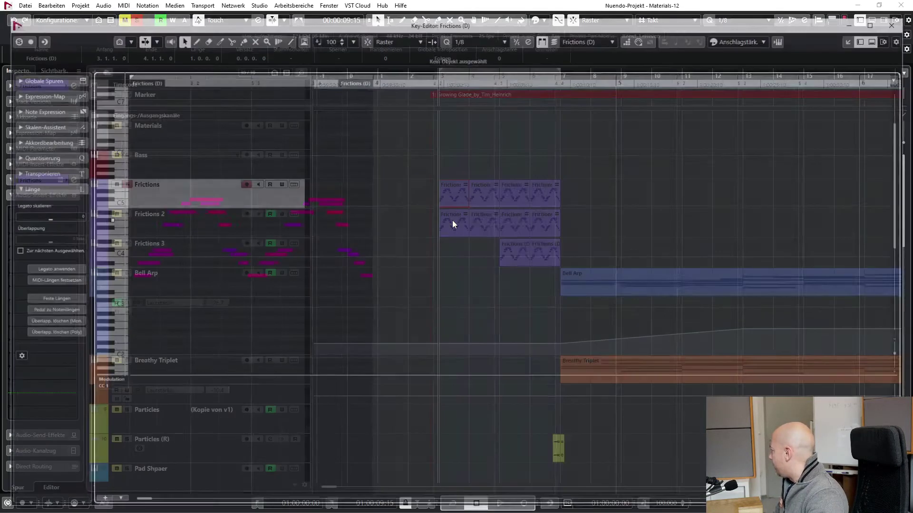
pyautogui.press('g')
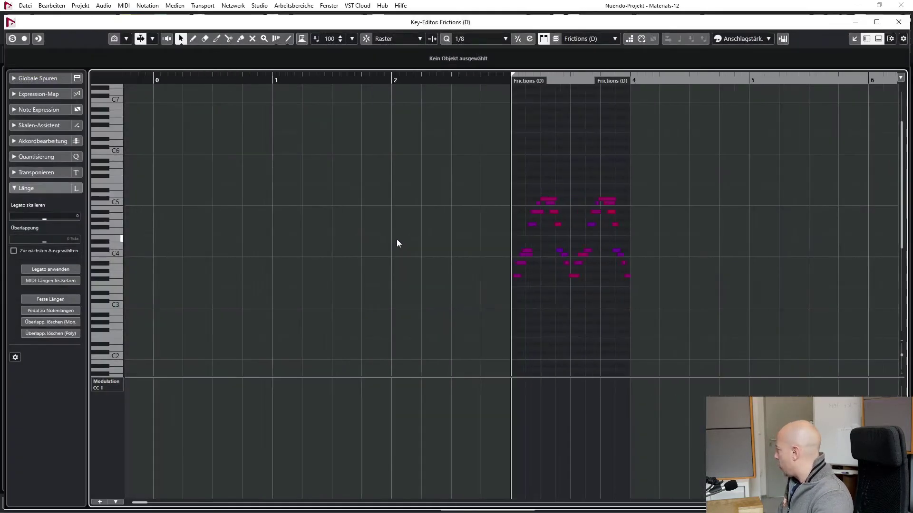
pyautogui.press('h')
pyautogui.press('h')
pyautogui.press('h')
pyautogui.press('h')
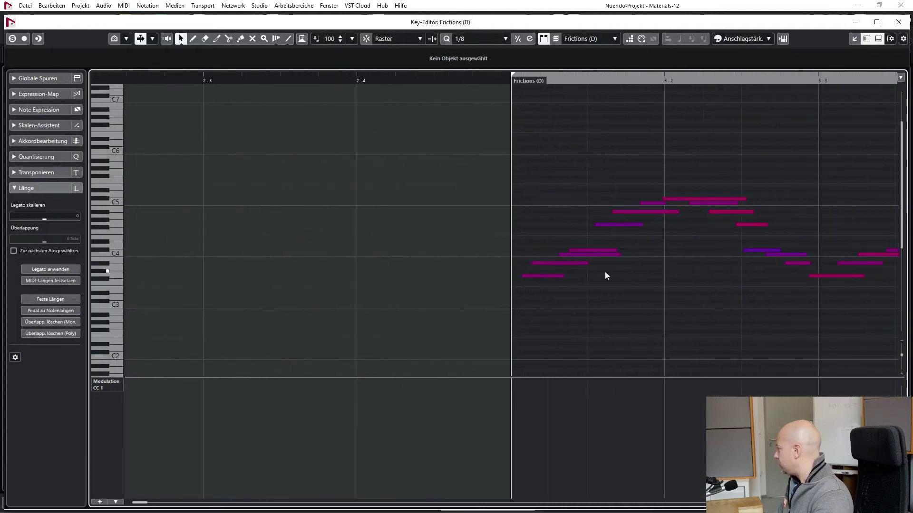
pyautogui.hscroll(6, 584, 284)
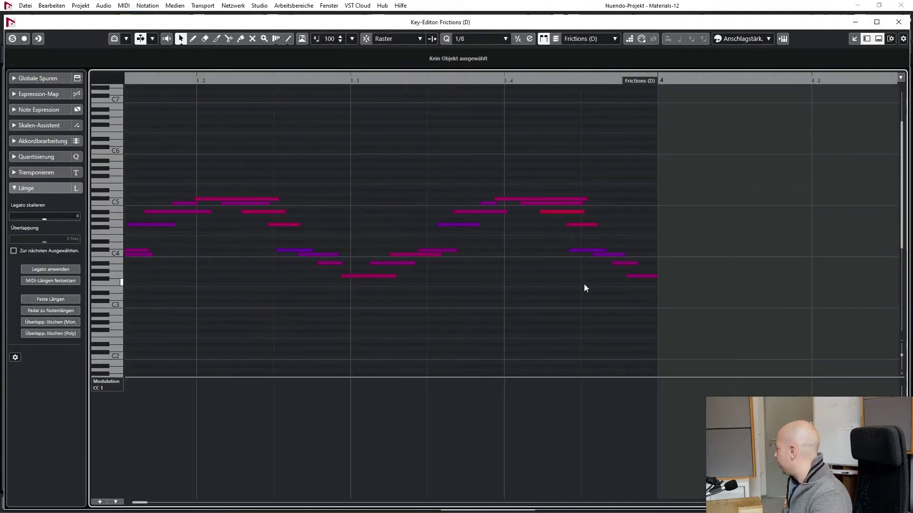
pyautogui.hscroll(2, 584, 284)
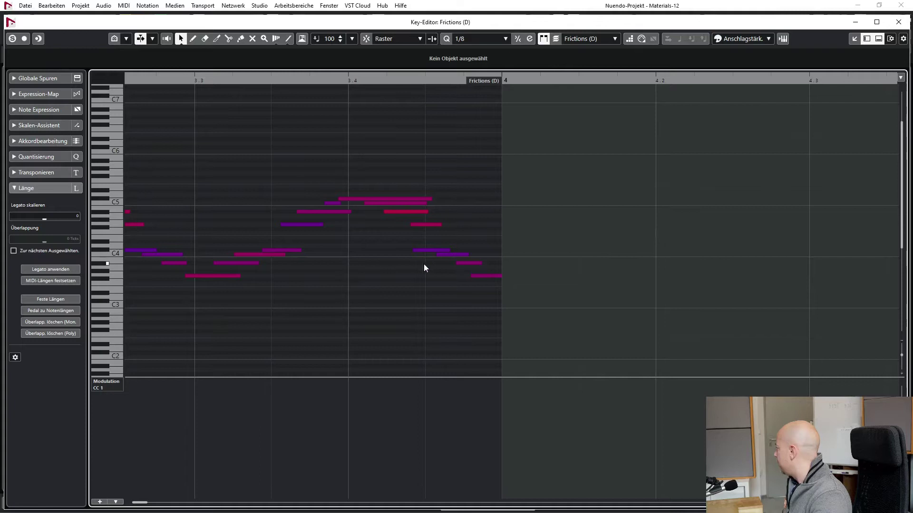
pyautogui.click(899, 22)
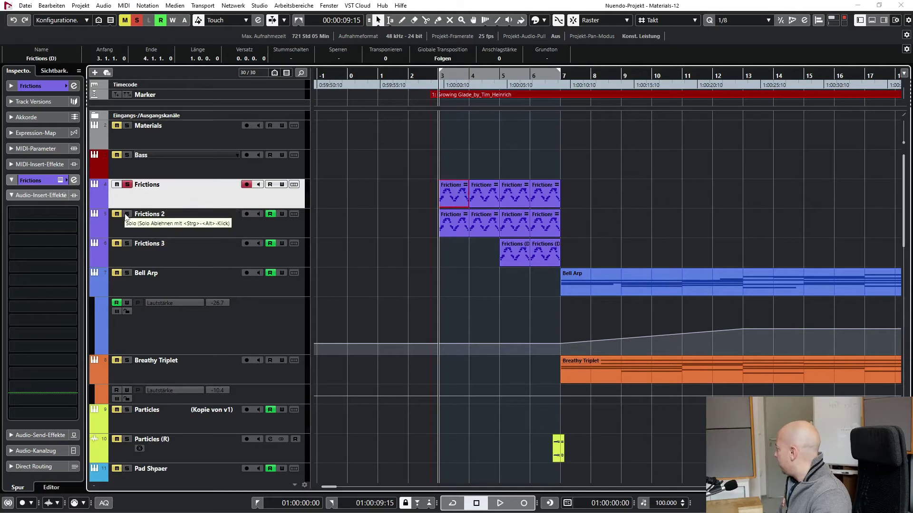
# Play Frictions 2 in solo while viewing its volume automation lane, then collapse the lane and clear the solo
pyautogui.click(209, 230)
pyautogui.press('space')
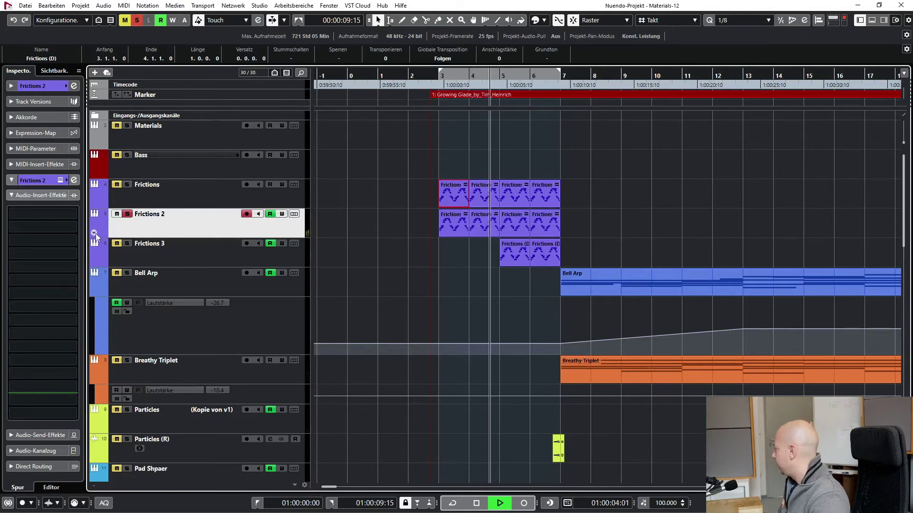
pyautogui.click(95, 234)
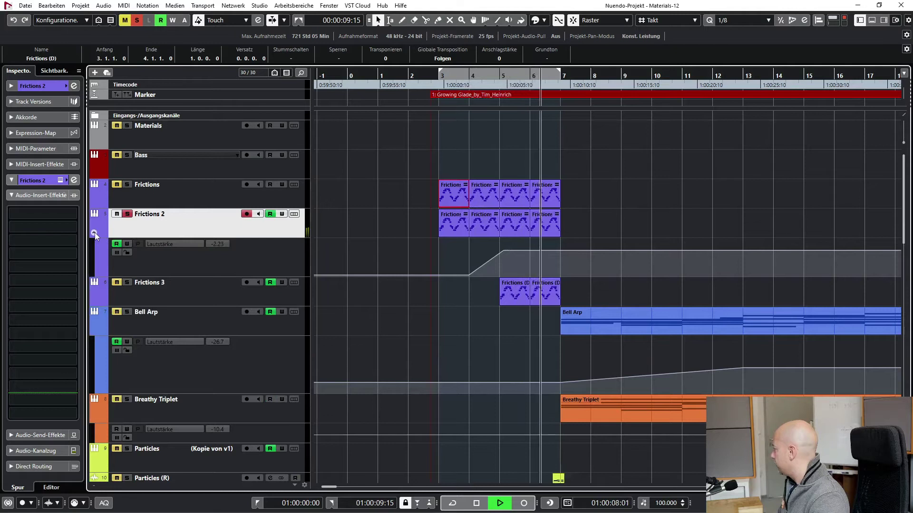
pyautogui.press('space')
pyautogui.click(95, 232)
pyautogui.click(127, 214)
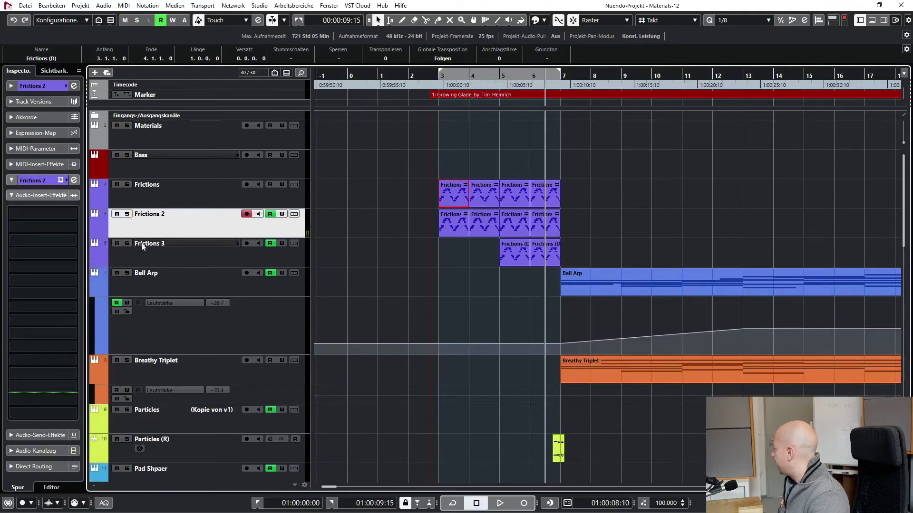
# Select and solo the Frictions 3 track and select its two clips between bars 5 and 7
pyautogui.click(150, 251)
pyautogui.click(128, 244)
pyautogui.moveTo(479, 247); pyautogui.dragTo(564, 254)
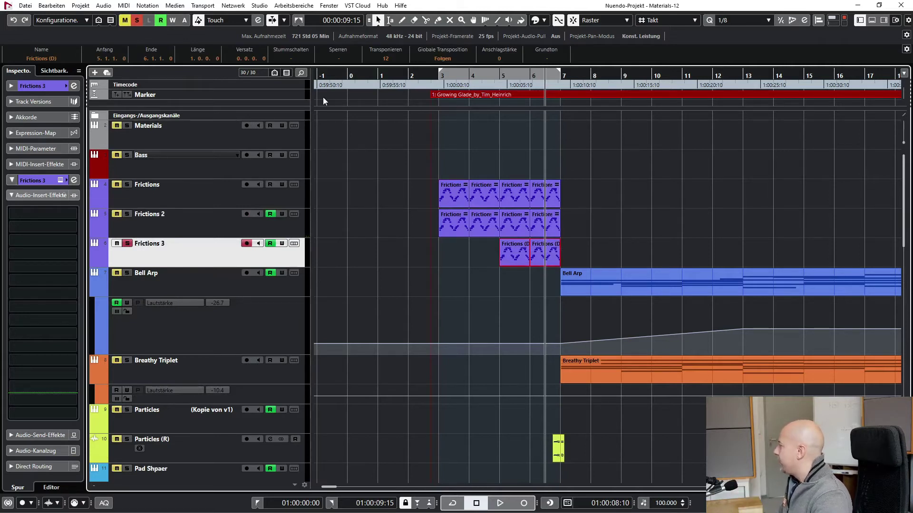
# Open the Frictions 3 Materials instrument and inspect the pitch settings of the Space & Time and Refridgerated layers, closing it when done
pyautogui.press('Return')
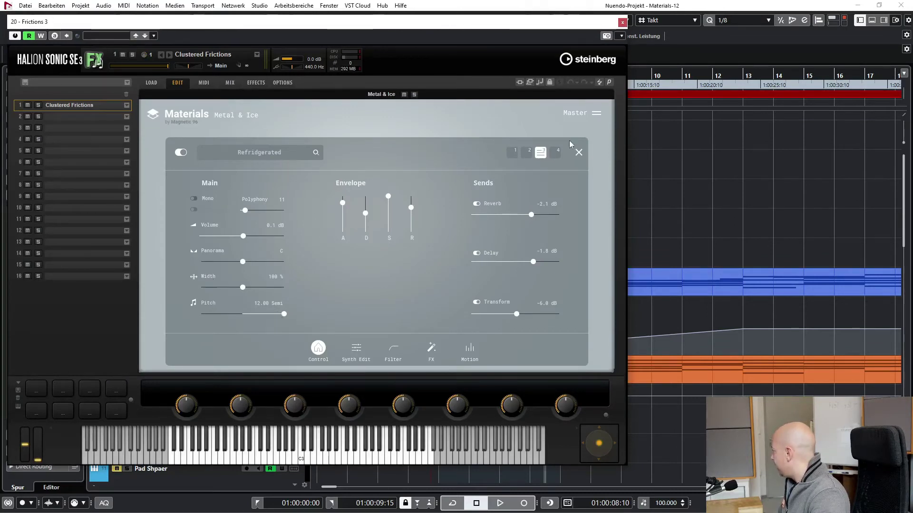
pyautogui.click(578, 153)
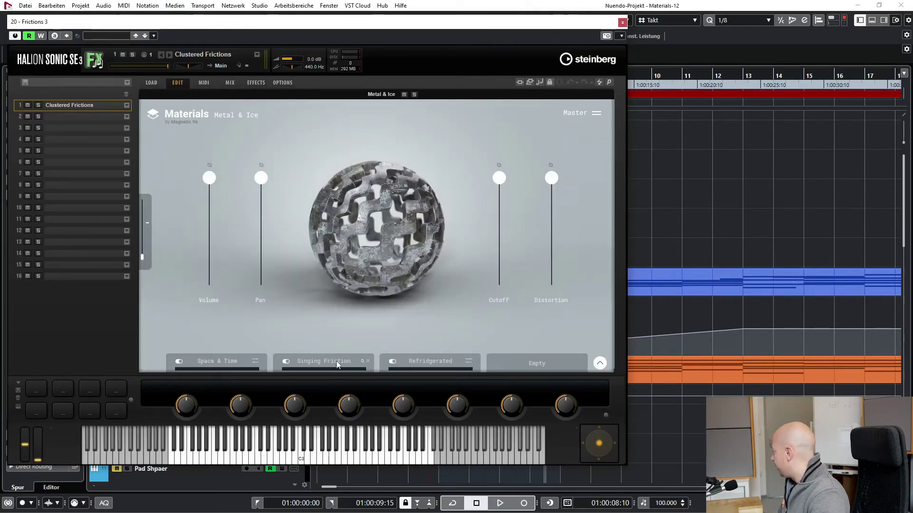
pyautogui.click(229, 357)
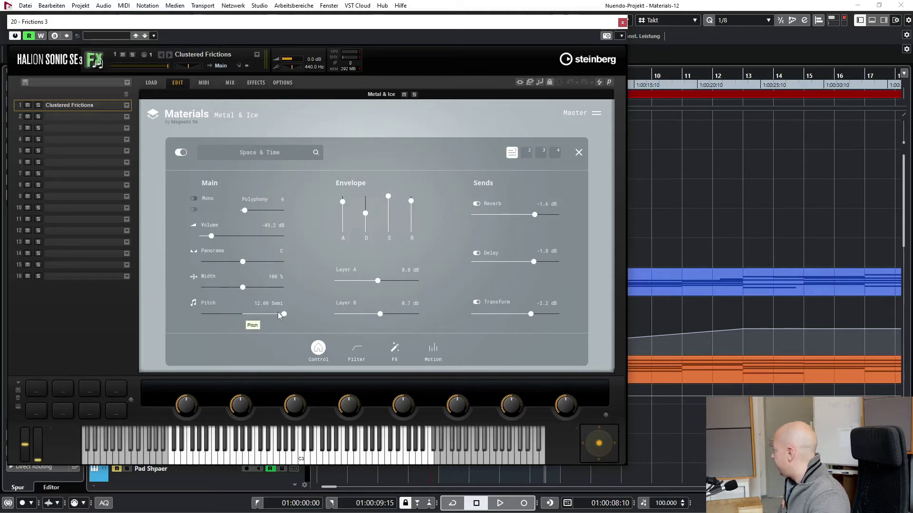
pyautogui.click(541, 152)
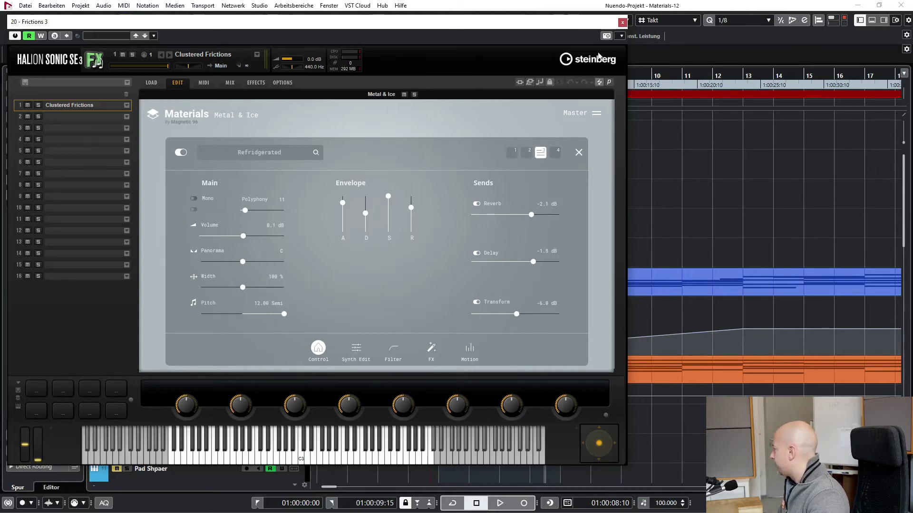
pyautogui.click(622, 22)
# Place the playhead before the Frictions 3 clips and play them in solo up to bar 7
pyautogui.click(491, 78)
pyautogui.press('space')
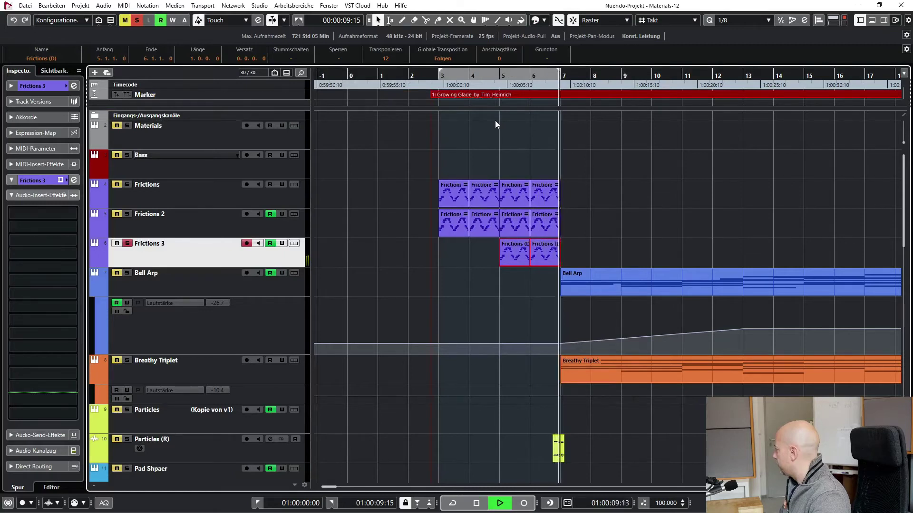
pyautogui.press('space')
# Solo Frictions and Frictions 2 alongside Frictions 3 and play all three together from bar 3
pyautogui.click(129, 220)
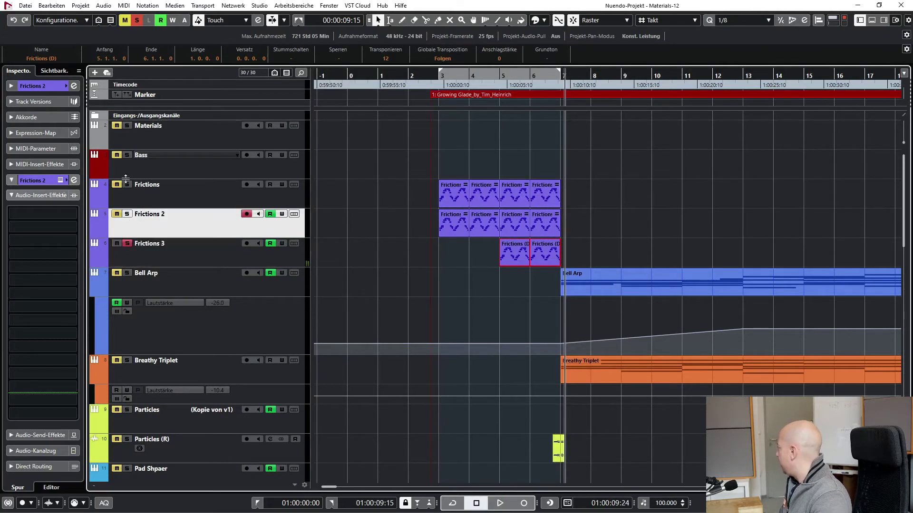
pyautogui.press('Home')
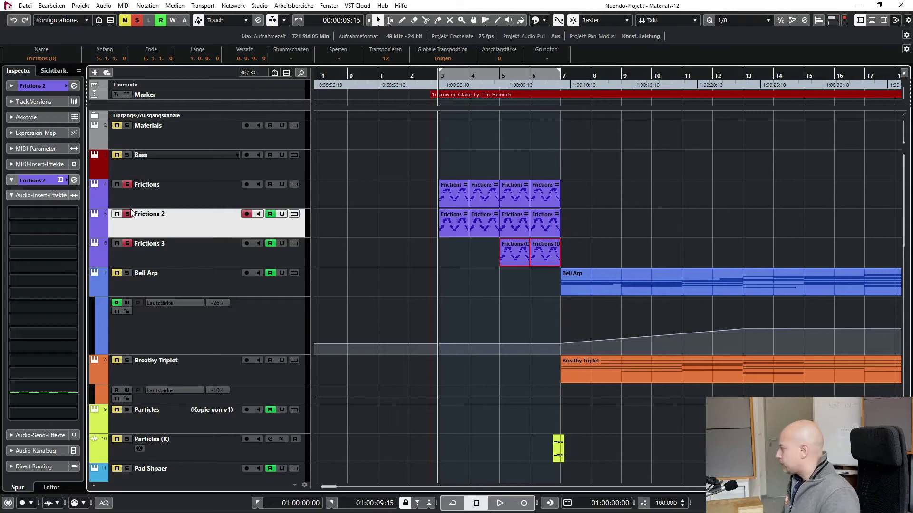
pyautogui.click(605, 236)
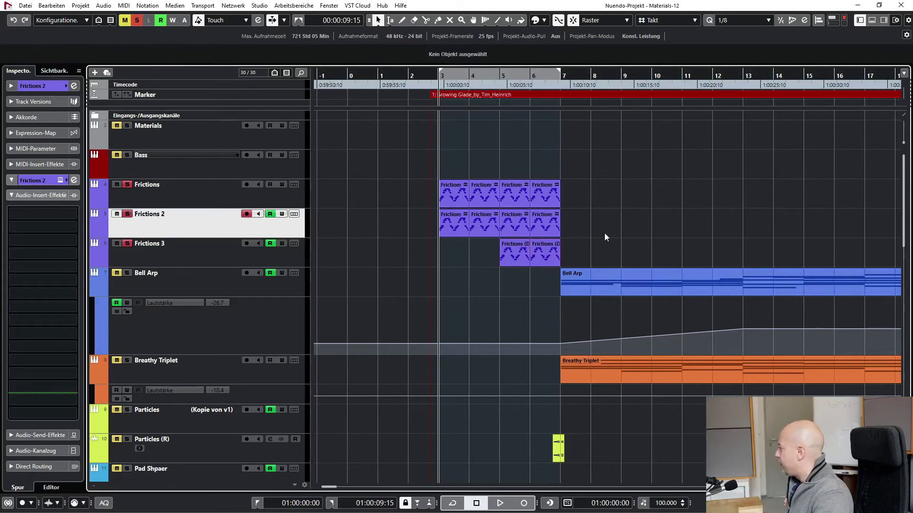
pyautogui.scroll(-3, 546, 280)
pyautogui.scroll(3, 559, 397)
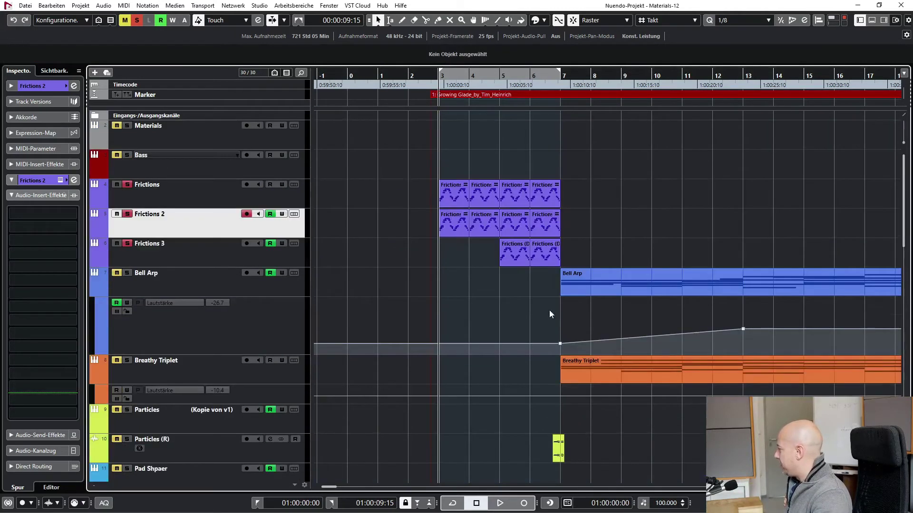
pyautogui.press('space')
pyautogui.press('h')
pyautogui.press('h')
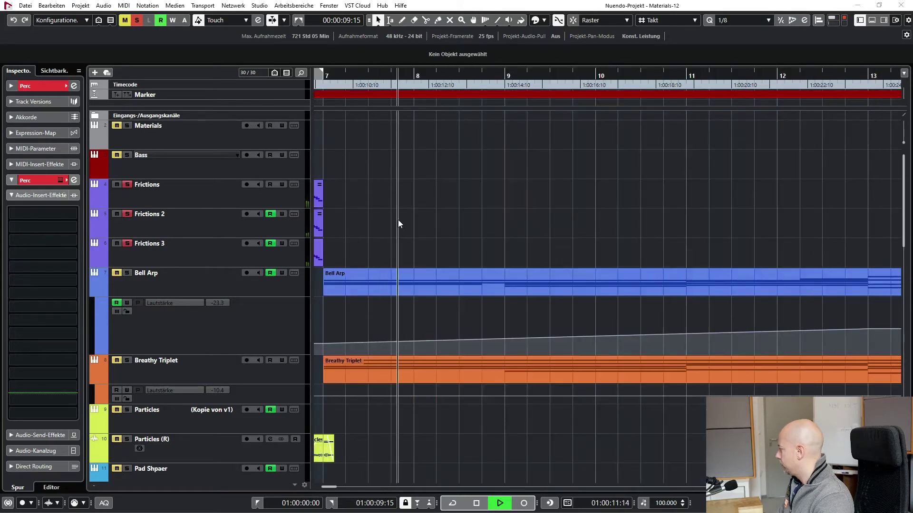
# Clear all mutes and solos, select the Paranormality track, and bring its clip starting at bar 3 into view
pyautogui.click(125, 20)
pyautogui.click(137, 20)
pyautogui.scroll(-5, 373, 224)
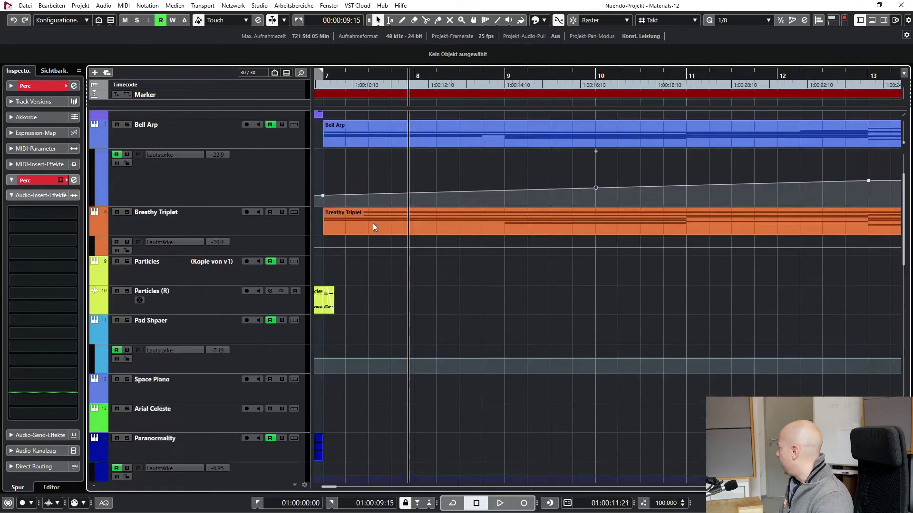
pyautogui.hscroll(-3, 375, 236)
pyautogui.click(210, 373)
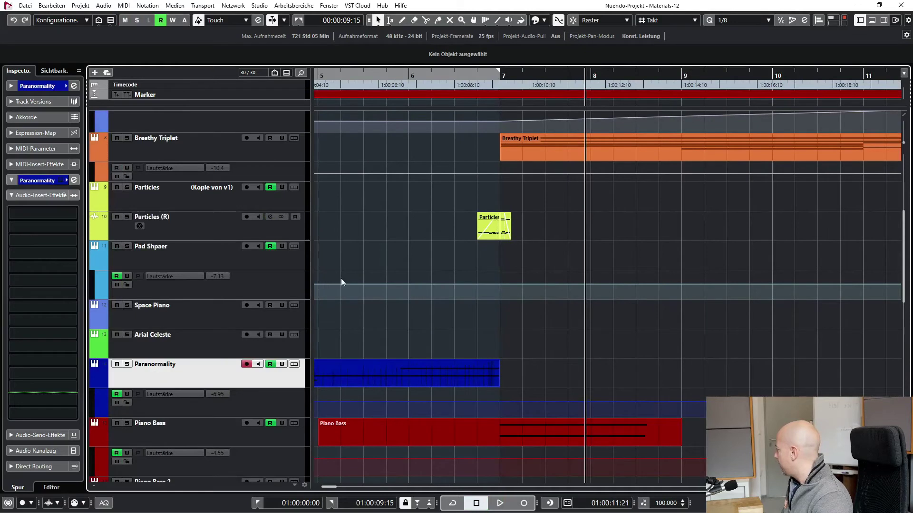
pyautogui.hscroll(-3, 348, 276)
pyautogui.hscroll(-2, 368, 289)
pyautogui.hscroll(1, 363, 293)
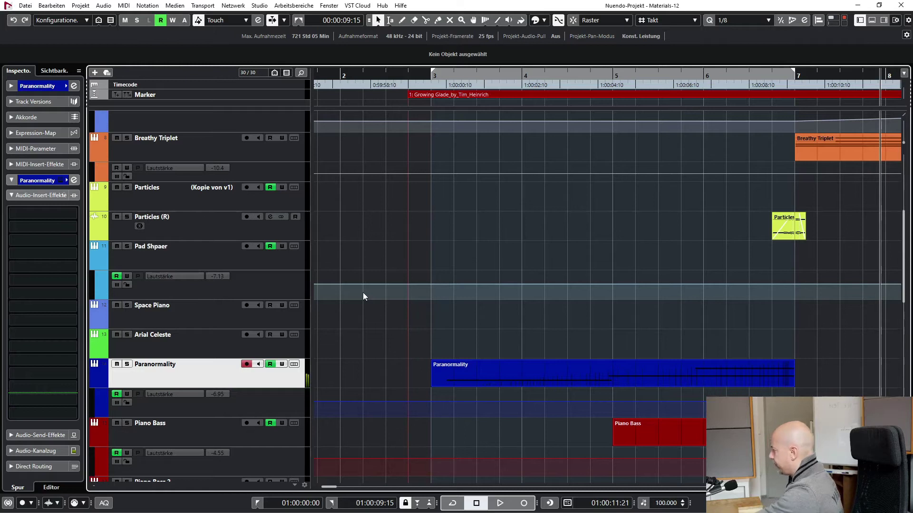
# Solo Paranormality, play its clip from bar 3, and clear the solo
pyautogui.press('Home')
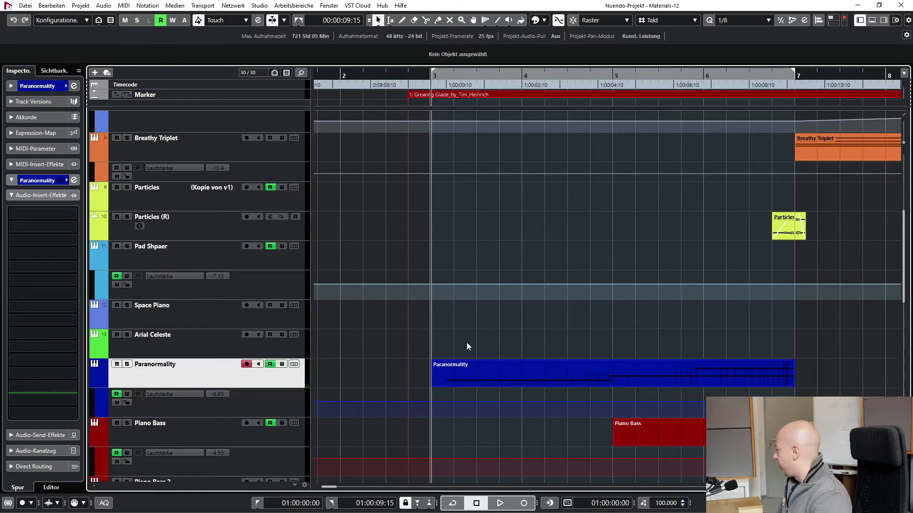
pyautogui.press('s')
pyautogui.press('space')
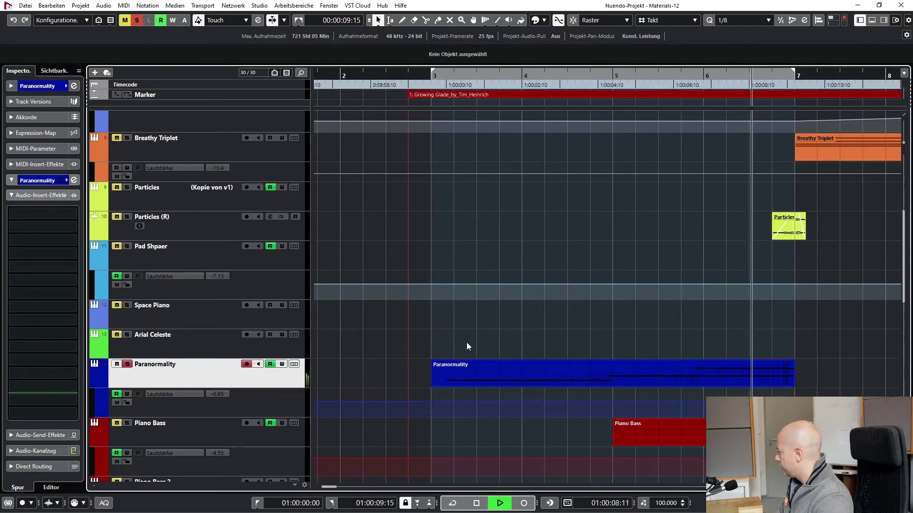
pyautogui.press('space')
pyautogui.press('s')
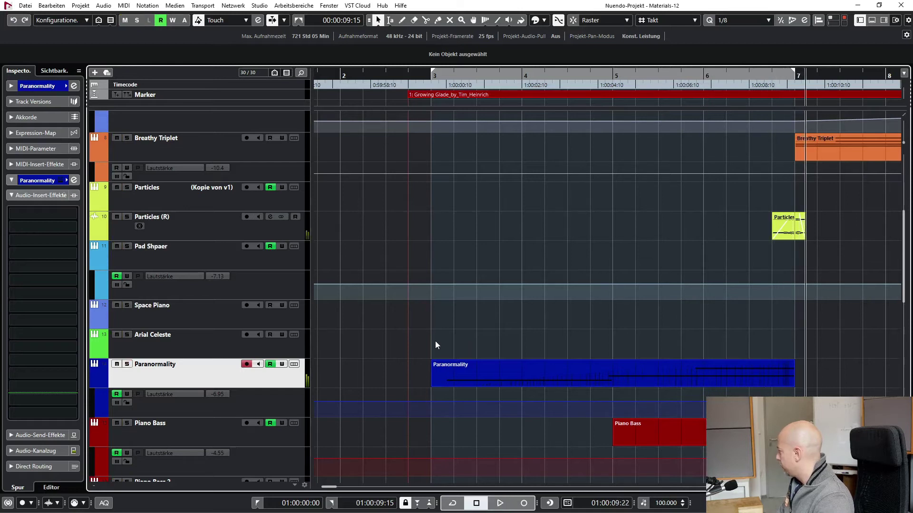
# Select the Junkyard Drone track, return the playhead to bar 3, and bypass the track's audio inserts
pyautogui.scroll(-5, 435, 341)
pyautogui.click(181, 301)
pyautogui.press('Home')
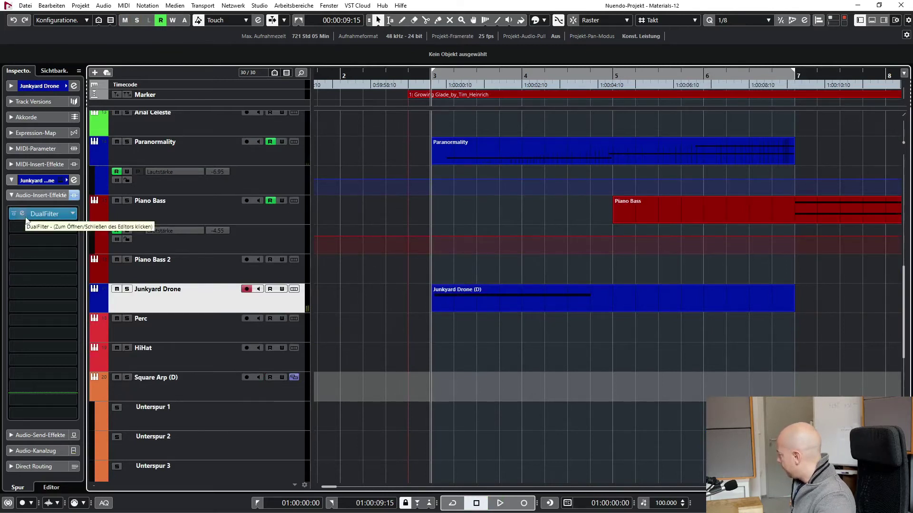
pyautogui.click(73, 196)
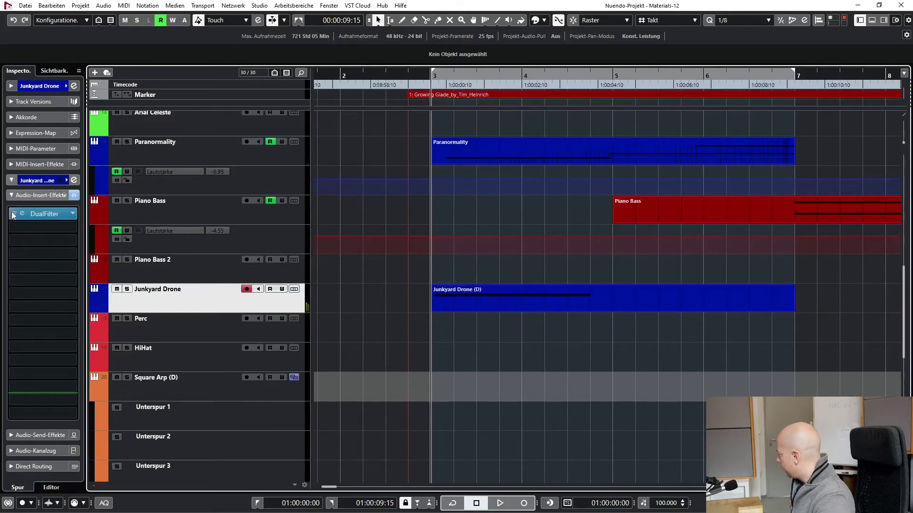
# Open the Junkyard Drone's Materials instrument and adjust the envelope attack of the Bowed Bucket layer
pyautogui.click(60, 183)
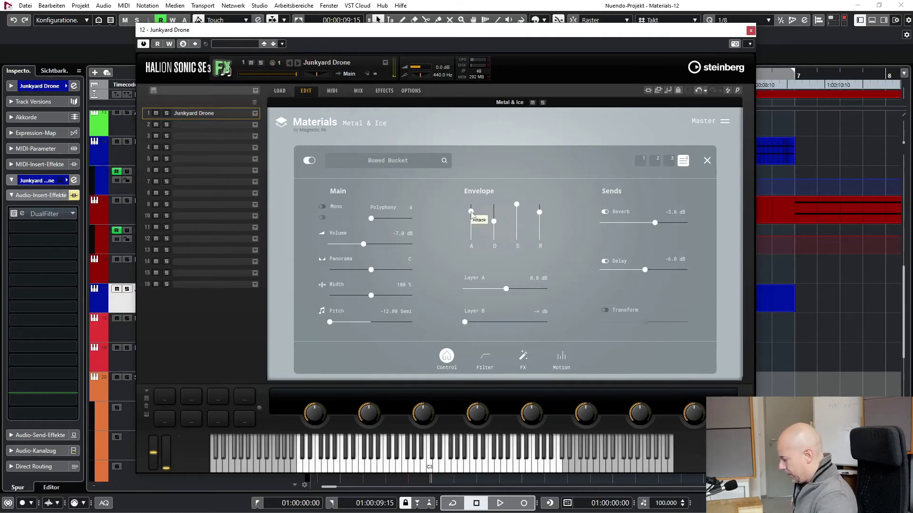
pyautogui.moveTo(471, 212); pyautogui.dragTo(472, 238)
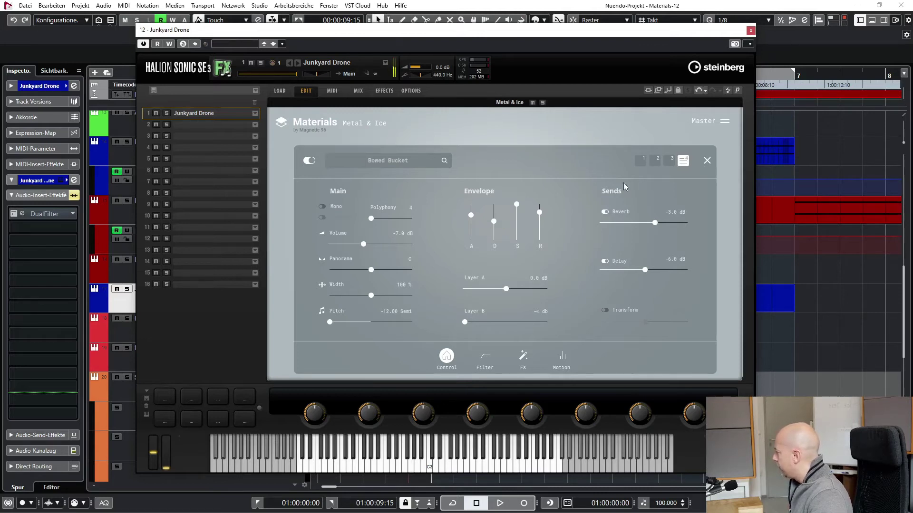
# Switch from the Bowed Bucket layer to the Chatter layer in the Materials instrument, and close the instrument
pyautogui.click(640, 162)
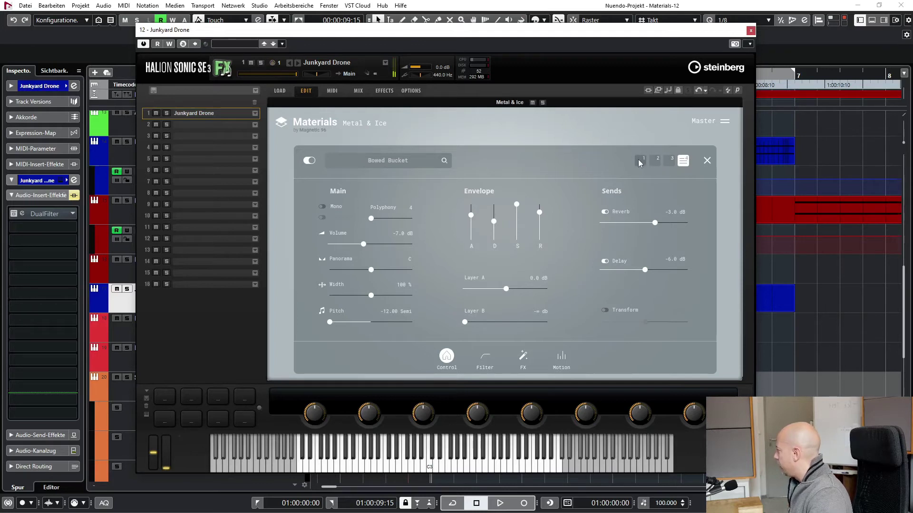
pyautogui.click(659, 165)
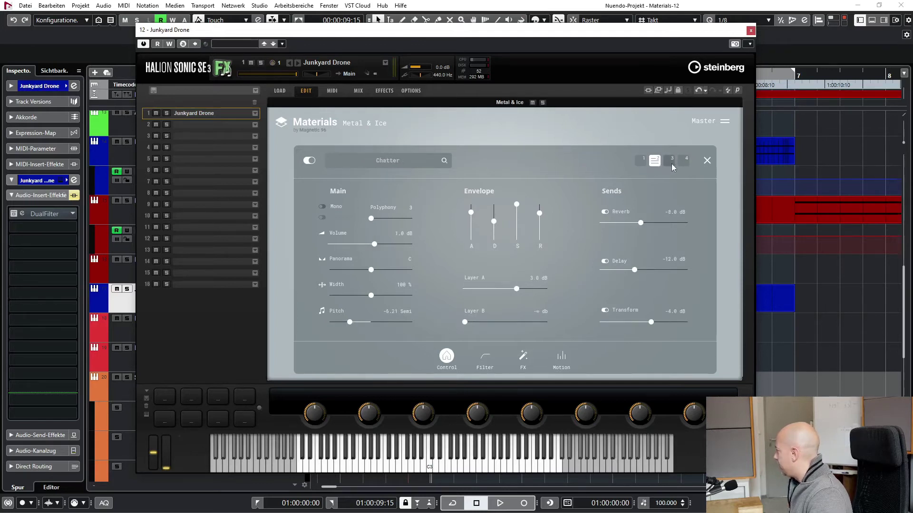
pyautogui.click(751, 30)
# Reactivate the Junkyard Drone's audio inserts, and inspect the DualFilter's settings before closing it
pyautogui.click(14, 214)
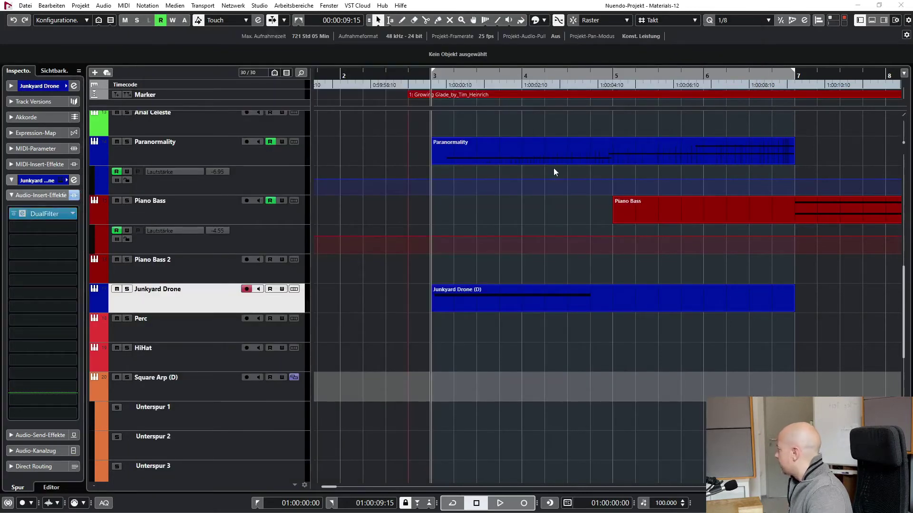
pyautogui.click(44, 214)
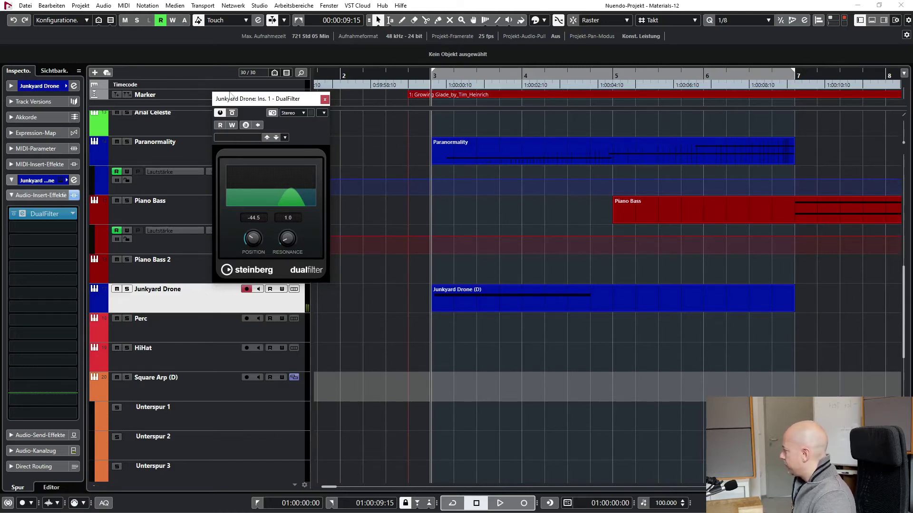
pyautogui.click(325, 99)
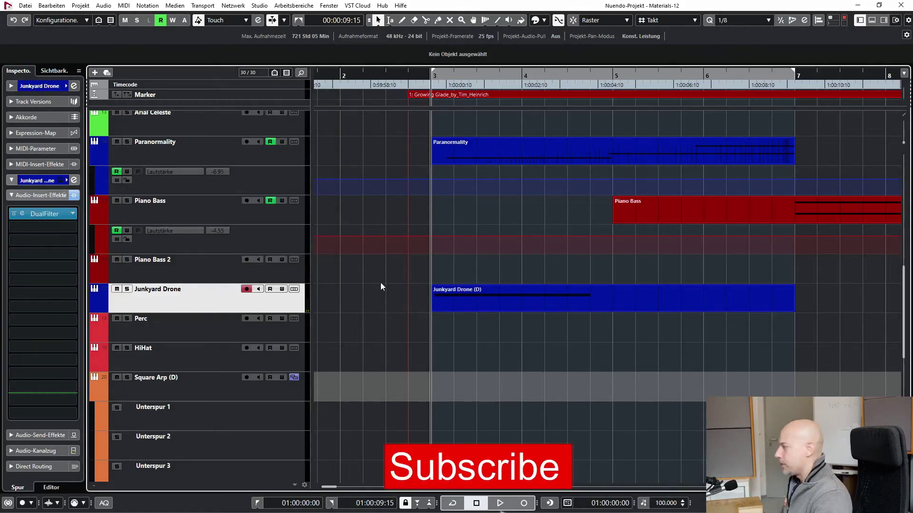
# Play the full arrangement from bar 3 to about bar 8 with all tracks in an overview
pyautogui.scroll(3, 381, 286)
pyautogui.scroll(12, 380, 286)
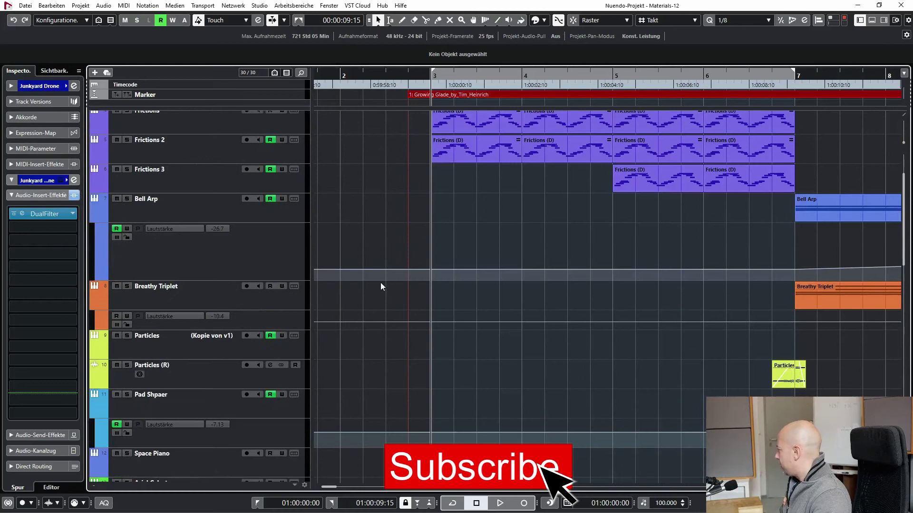
pyautogui.press('space')
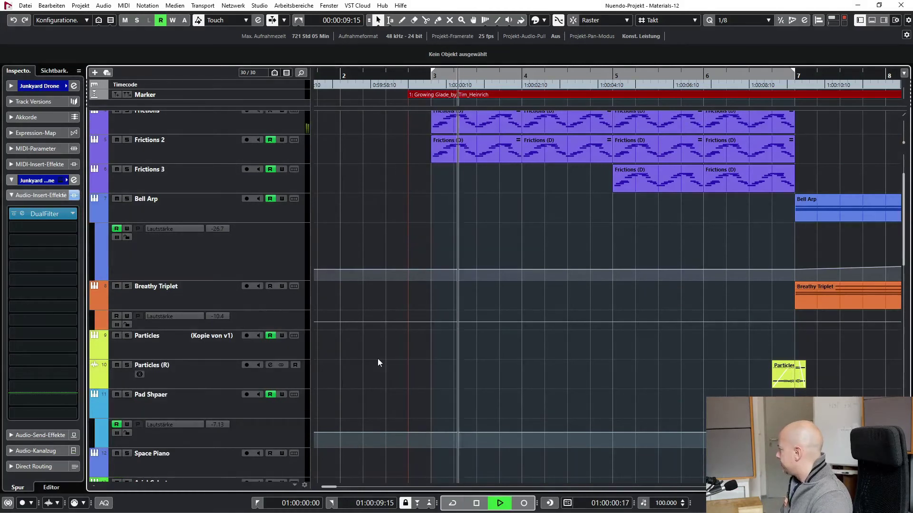
pyautogui.hotkey('shift', 'f')
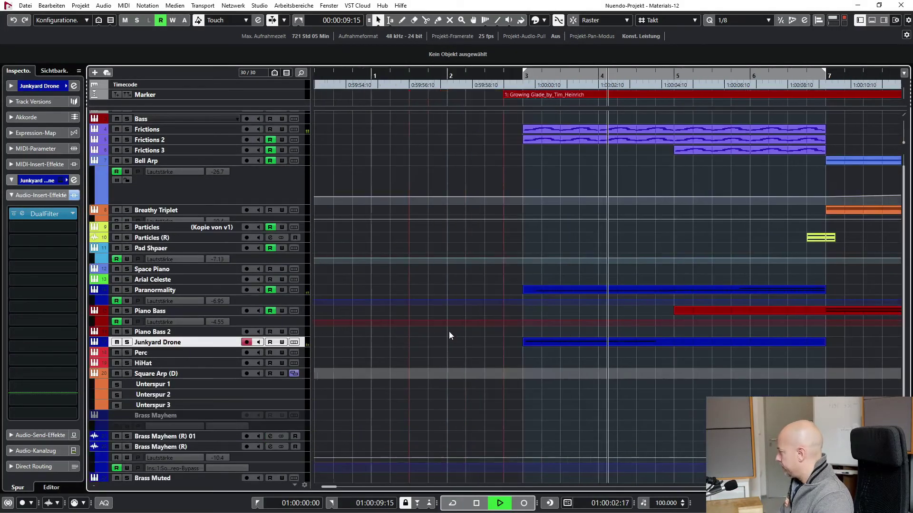
pyautogui.press('g')
pyautogui.press('f')
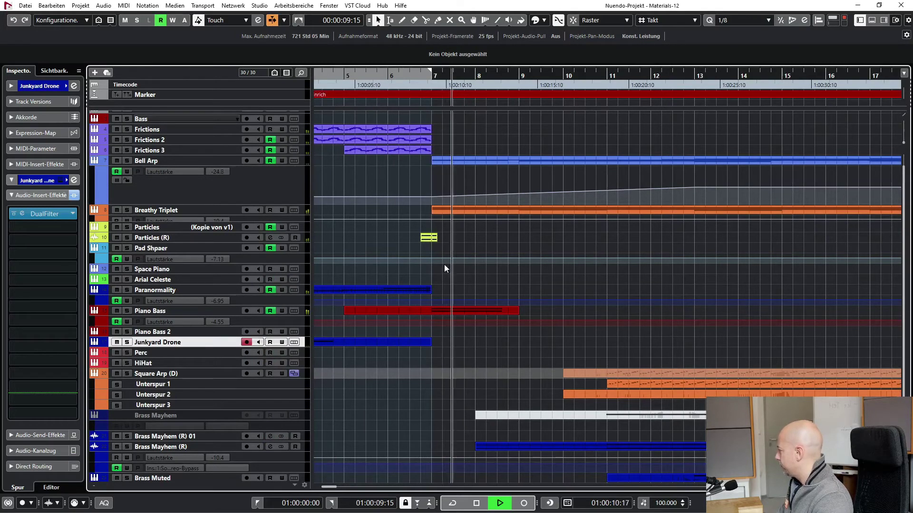
pyautogui.press('space')
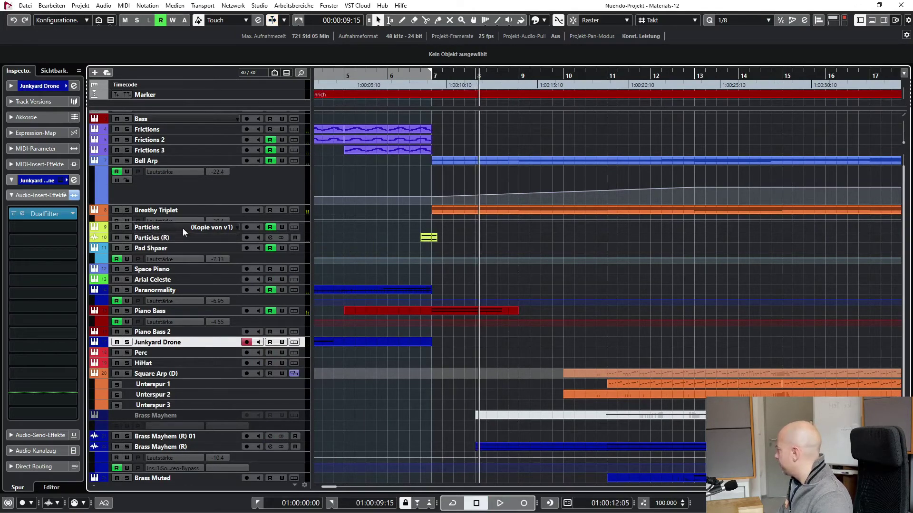
# Solo the Particles (R) track, play its clip from just before bar 7, and clear the solo
pyautogui.click(181, 235)
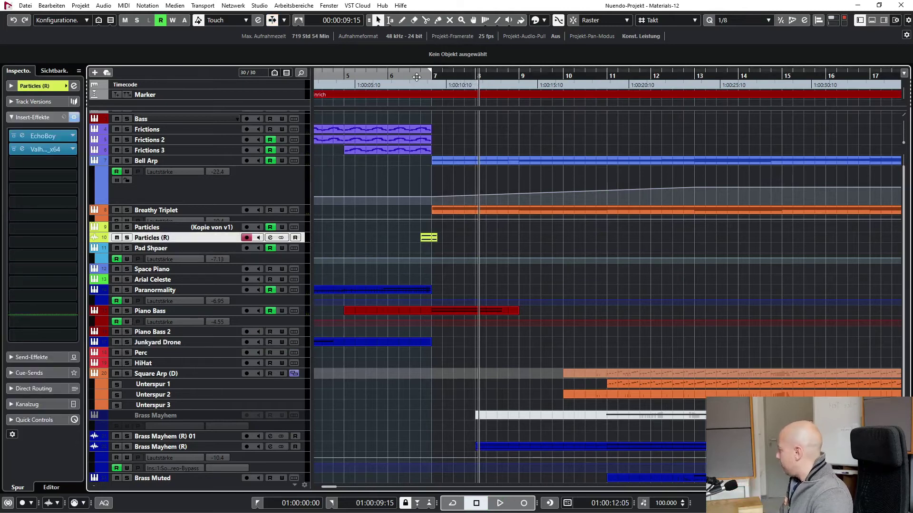
pyautogui.press('s')
pyautogui.click(416, 77)
pyautogui.press('space')
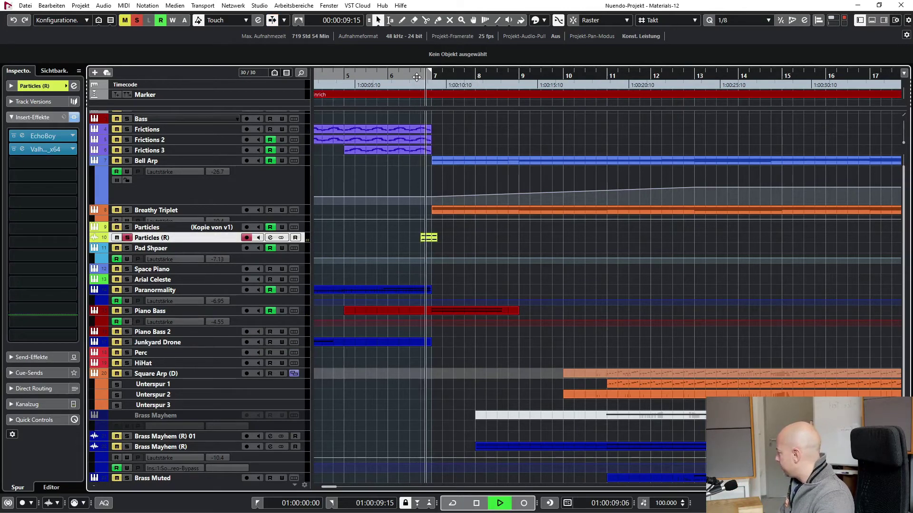
pyautogui.press('space')
pyautogui.press('s')
# Select the Particles track, and bring the Particles (R) clips around bar 7 into close view
pyautogui.click(161, 230)
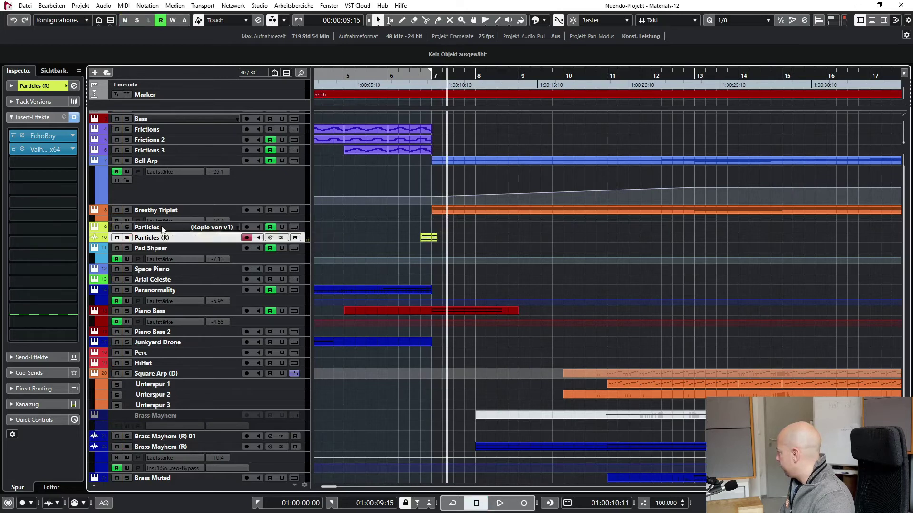
pyautogui.hotkey('shift', 'h')
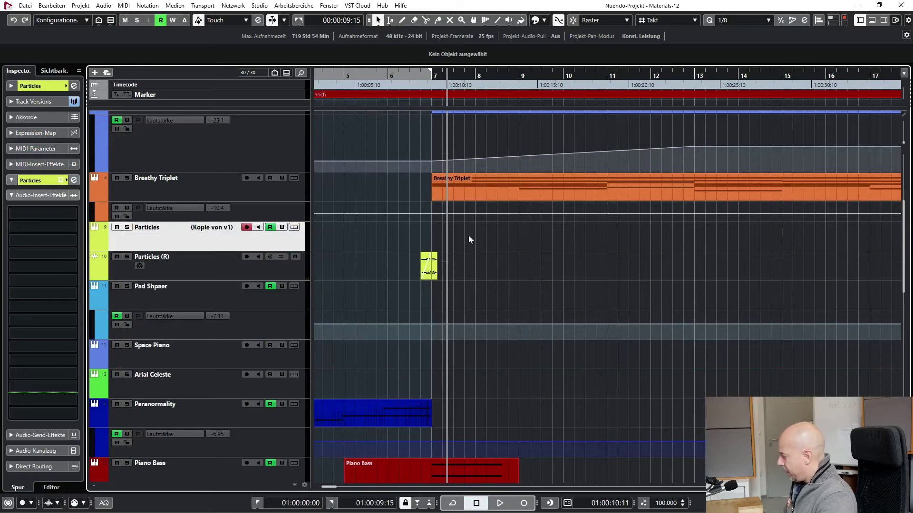
pyautogui.press('g')
pyautogui.press('g')
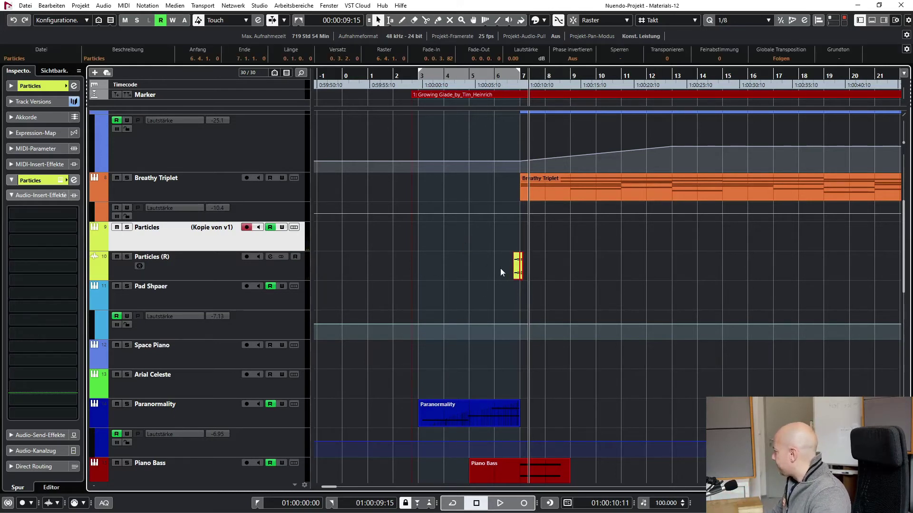
pyautogui.press('h')
pyautogui.press('h')
pyautogui.press('h')
pyautogui.press('h')
pyautogui.press('h')
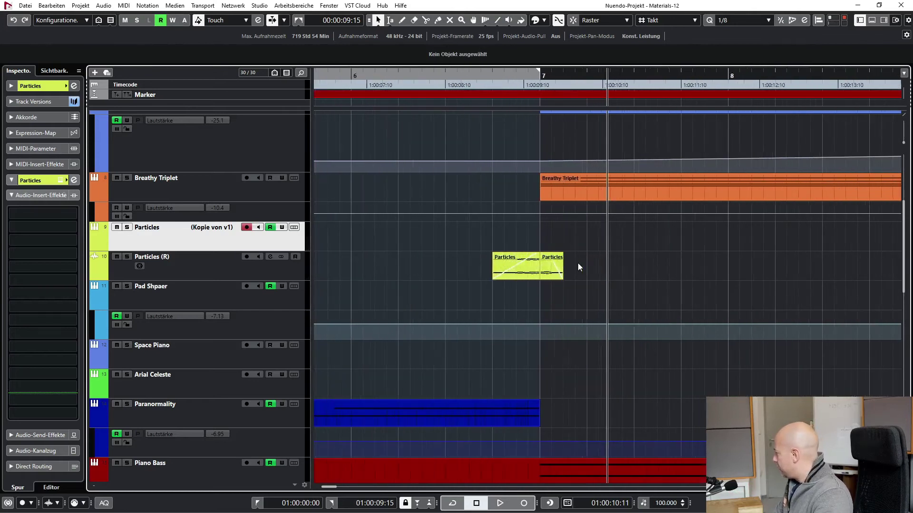
# Select the Particles (R) track, and inspect its EchoBoy and ValhallaRoom inserts one after the other
pyautogui.click(211, 268)
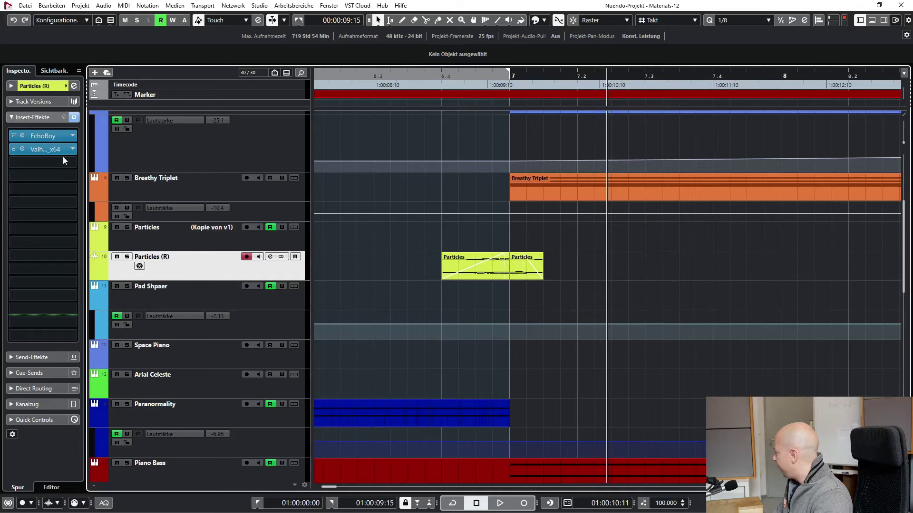
pyautogui.click(22, 136)
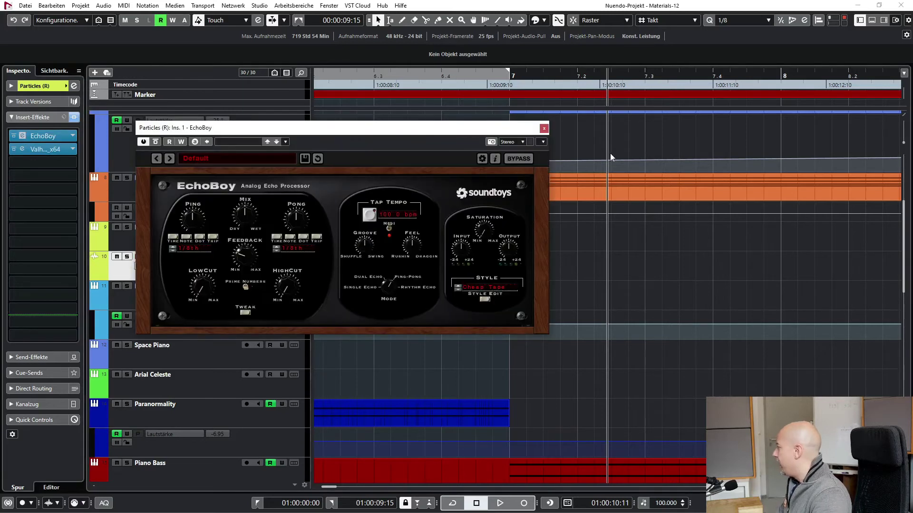
pyautogui.click(544, 129)
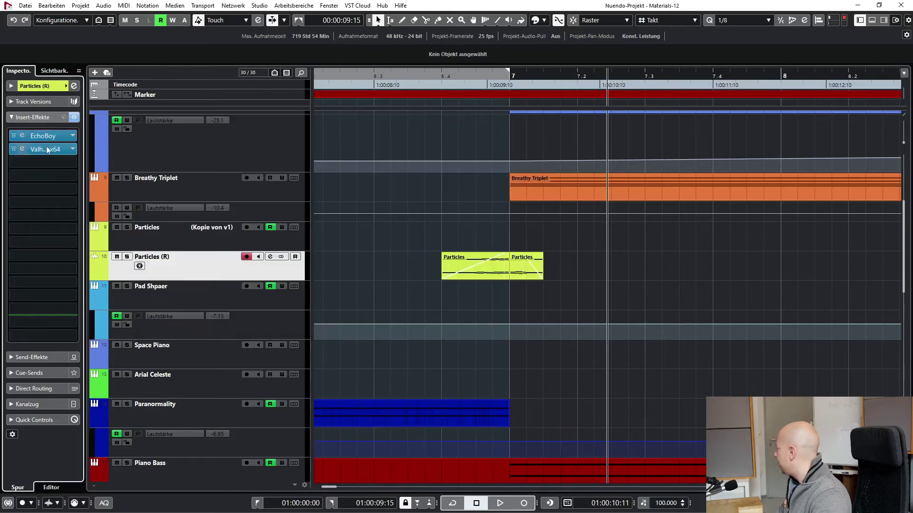
pyautogui.click(22, 149)
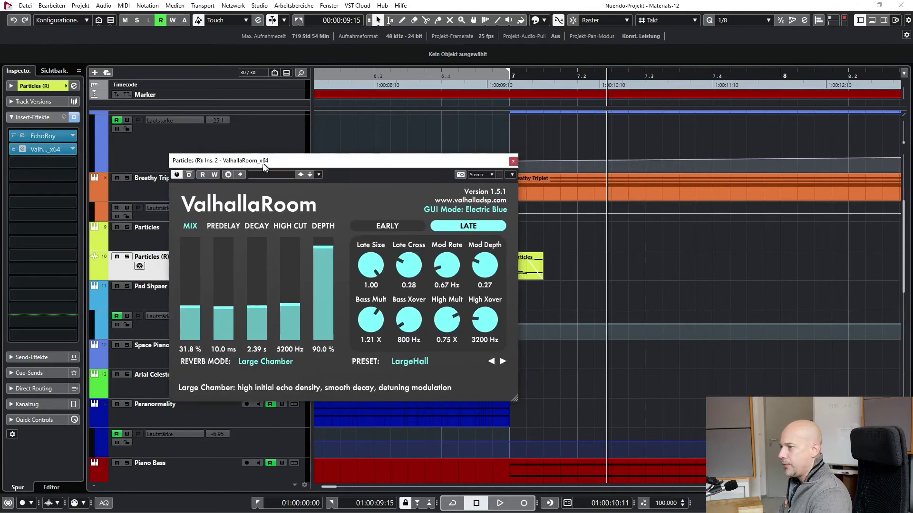
pyautogui.click(473, 156)
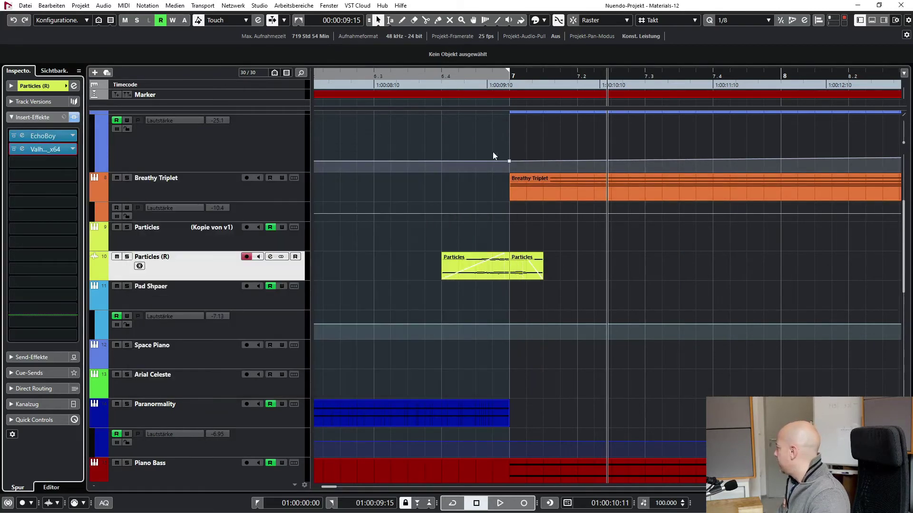
# Solo Particles (R), play its faded clips from just before beat 6.4, and clear the solo
pyautogui.press('s')
pyautogui.click(433, 79)
pyautogui.press('space')
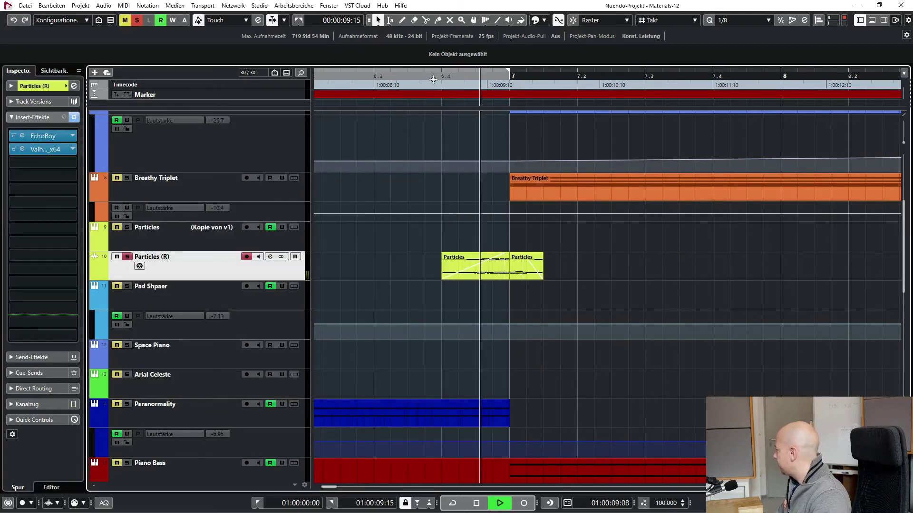
pyautogui.press('space')
pyautogui.press('s')
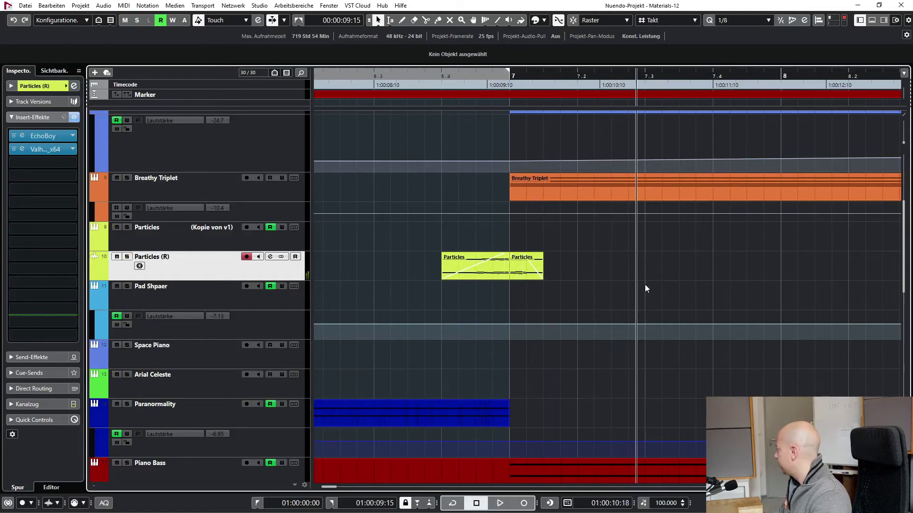
# Solo Particles (R), play its clip leading into bar 23, and clear the solo
pyautogui.scroll(-5, 688, 270)
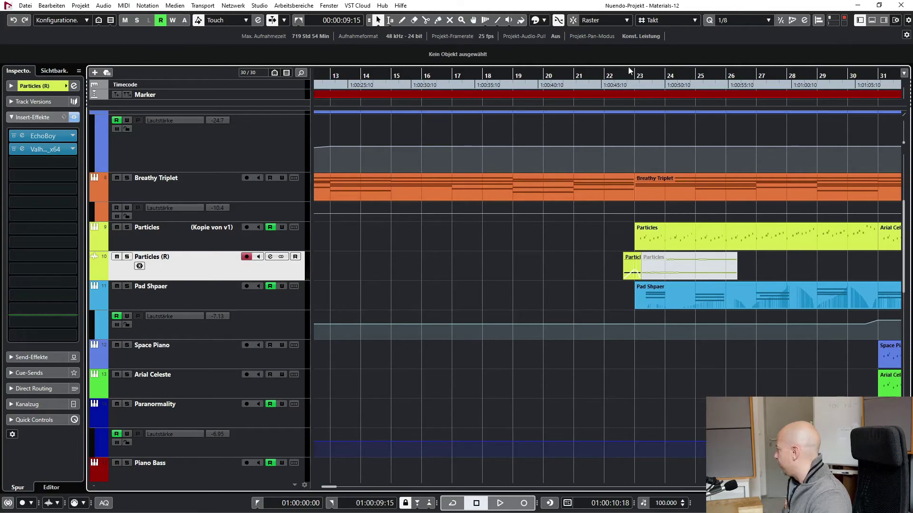
pyautogui.click(621, 73)
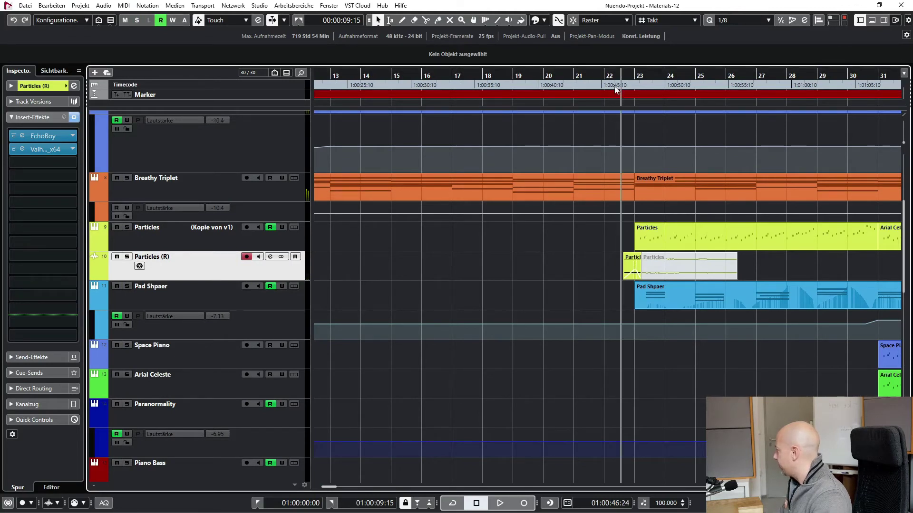
pyautogui.press('s')
pyautogui.press('space')
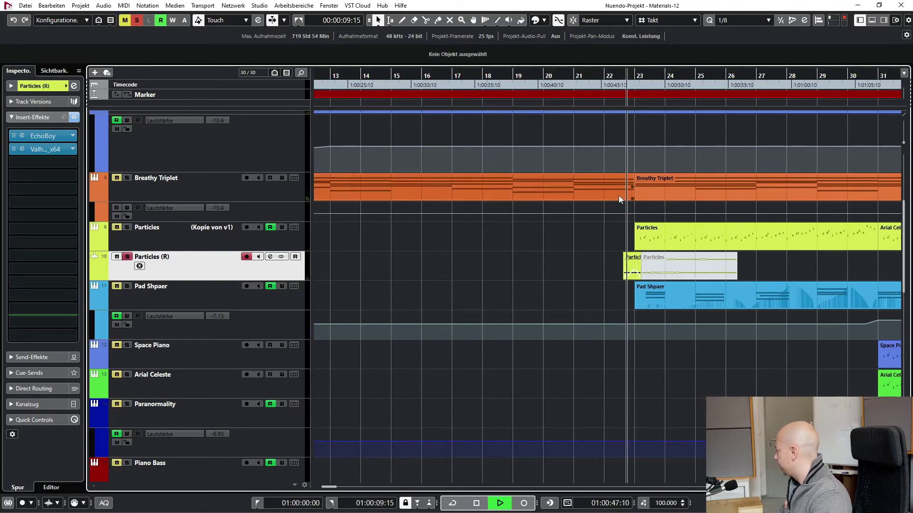
pyautogui.press('space')
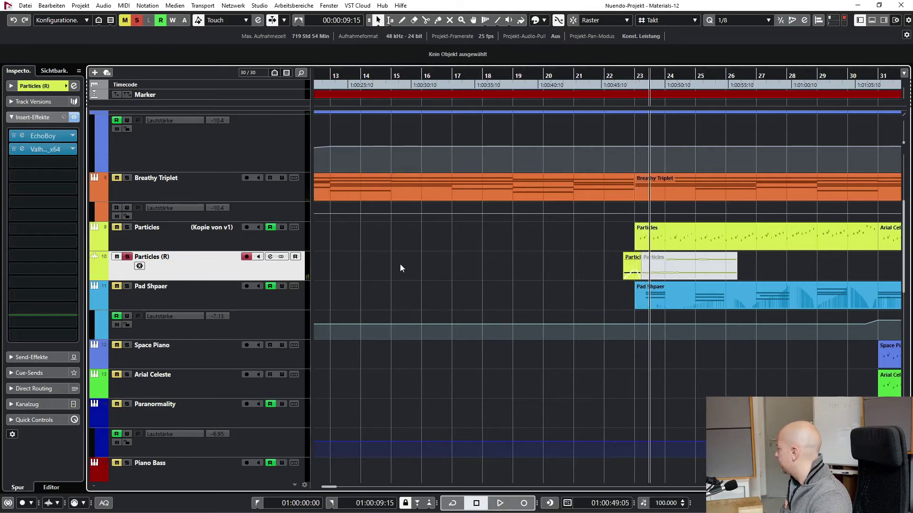
pyautogui.press('s')
# Return to the opening bars, select the Piano Bass track, and open its Materials instrument
pyautogui.hscroll(-10, 404, 262)
pyautogui.scroll(-5, 483, 270)
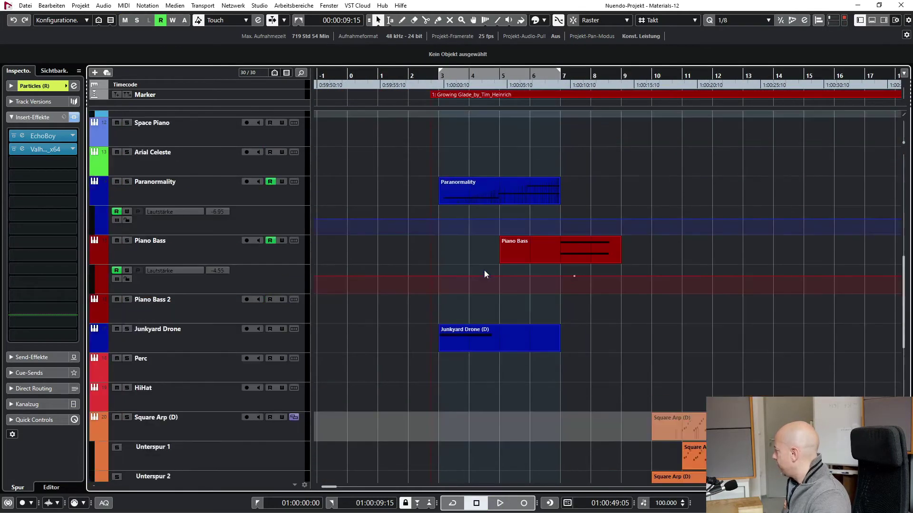
pyautogui.click(173, 247)
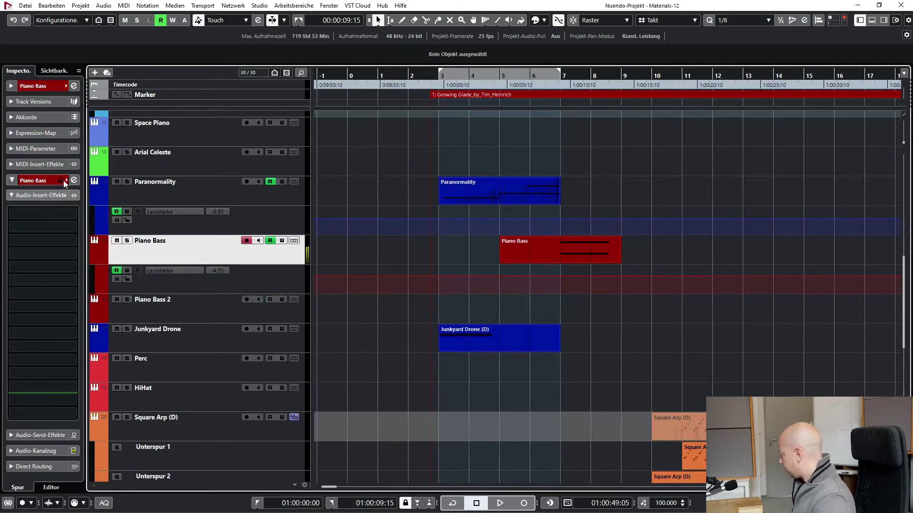
pyautogui.click(64, 181)
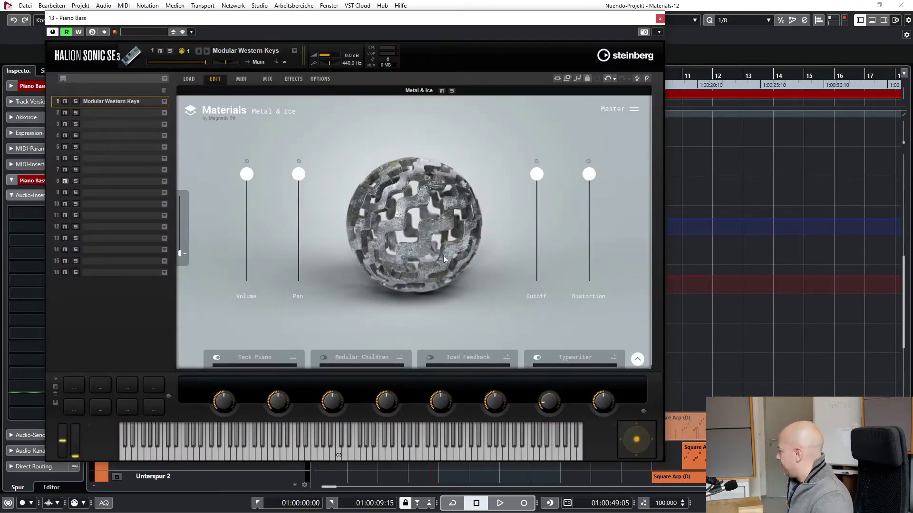
# Leave the Modular Children and Iced Feedback layers off, and switch the Typewriter layer off and back on
pyautogui.click(324, 357)
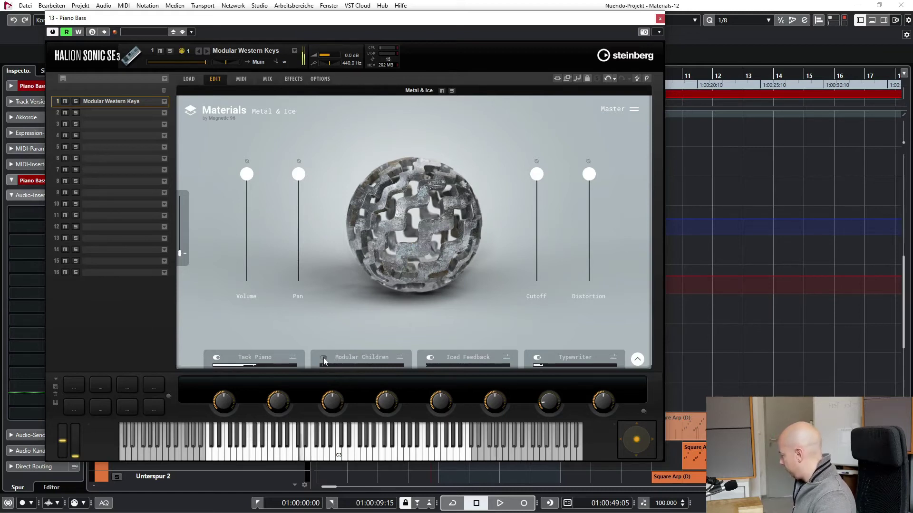
pyautogui.click(429, 358)
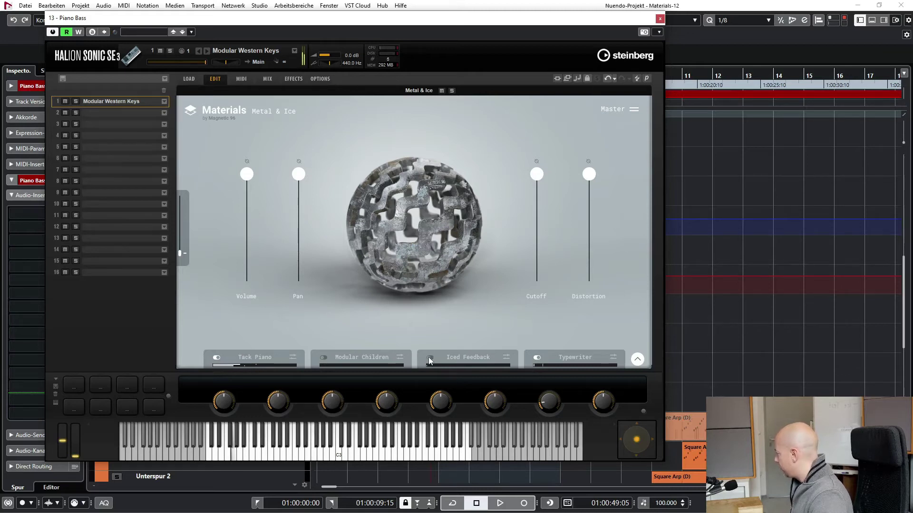
pyautogui.click(536, 358)
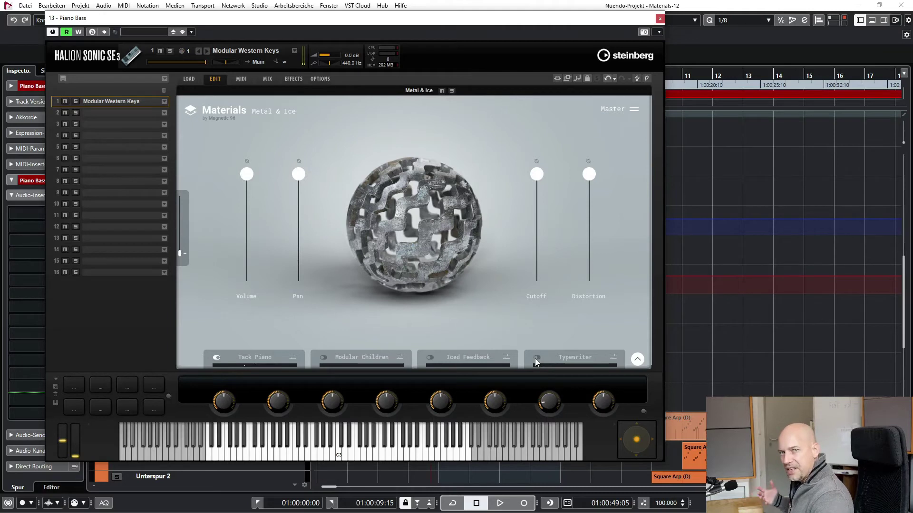
pyautogui.click(536, 358)
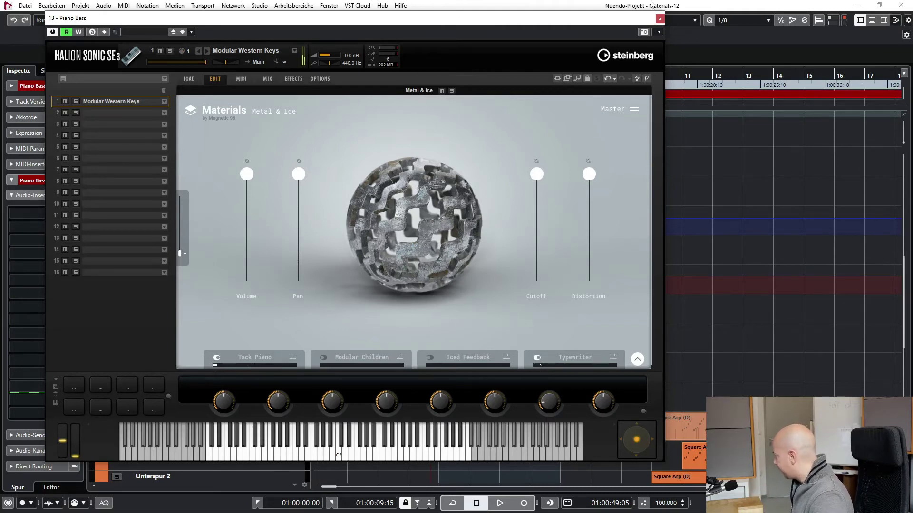
# Close the Piano Bass instrument, and select the Piano Bass 2 track
pyautogui.click(660, 18)
pyautogui.click(205, 311)
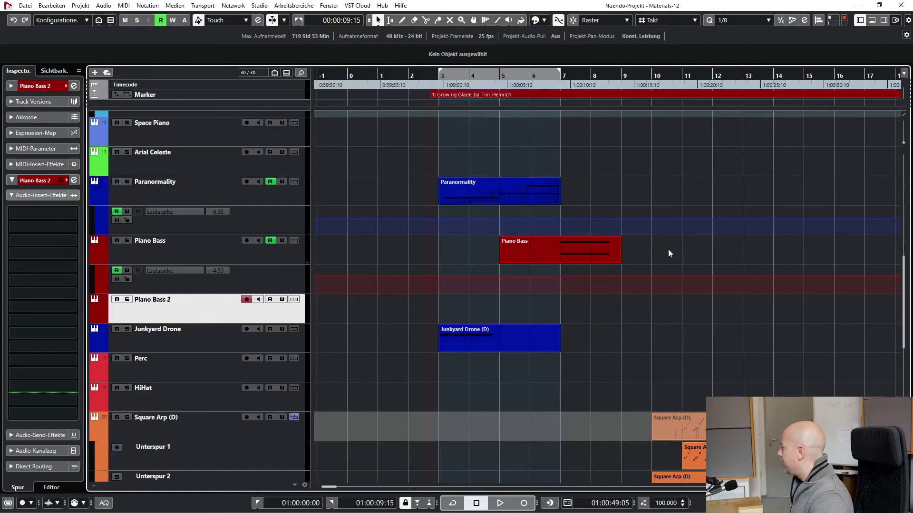
# Open Piano Bass 2's Materials instrument, close it, and select the track's clip at bar 23
pyautogui.hotkey('ctrl', 'e')
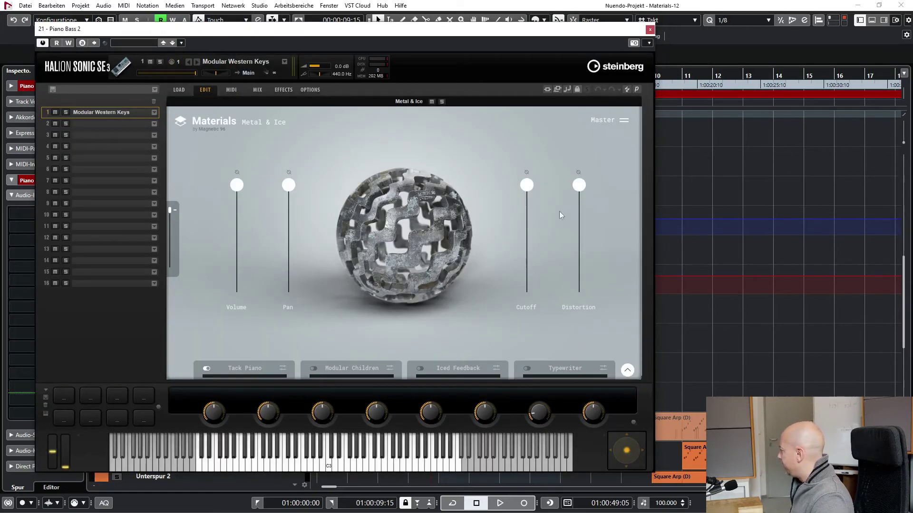
pyautogui.click(649, 30)
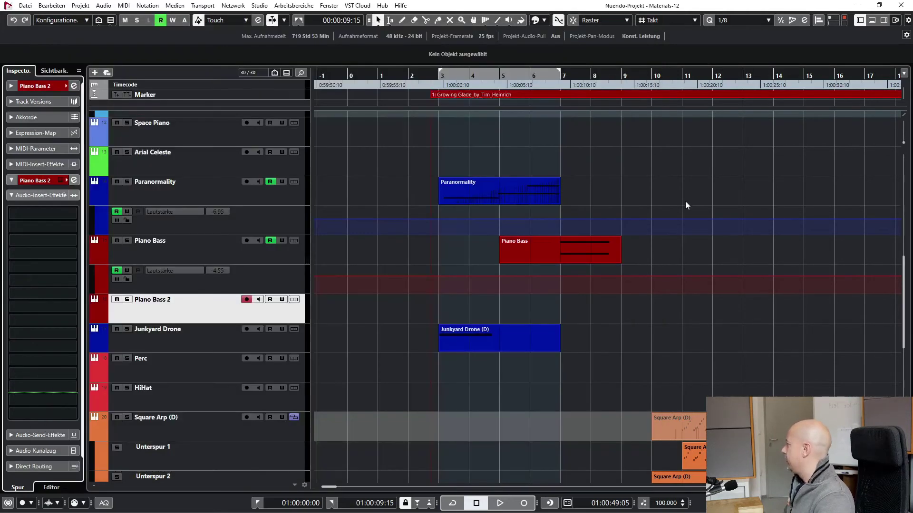
pyautogui.hscroll(5, 686, 201)
pyautogui.click(474, 316)
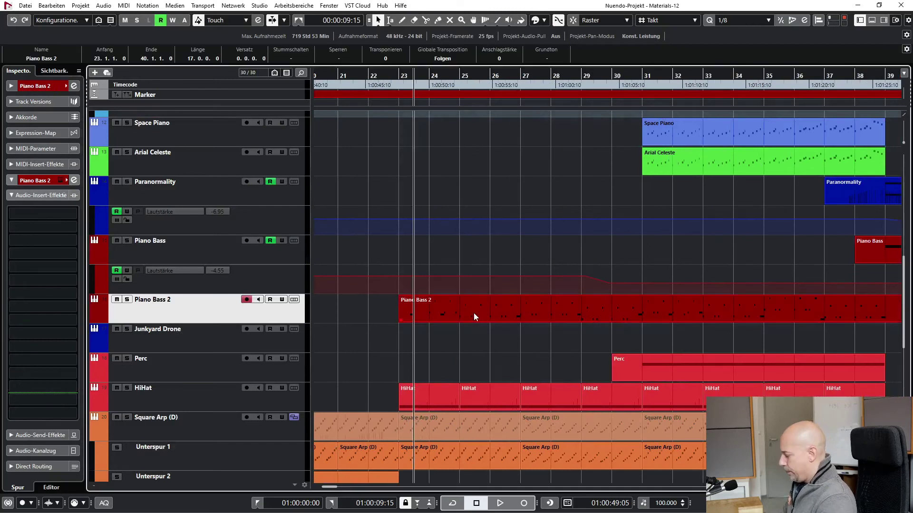
# Set the locators to the Piano Bass 2 clip, play it soloed from its start, and clear the solo and clip selection
pyautogui.press('p')
pyautogui.press('KP_1')
pyautogui.press('s')
pyautogui.press('space')
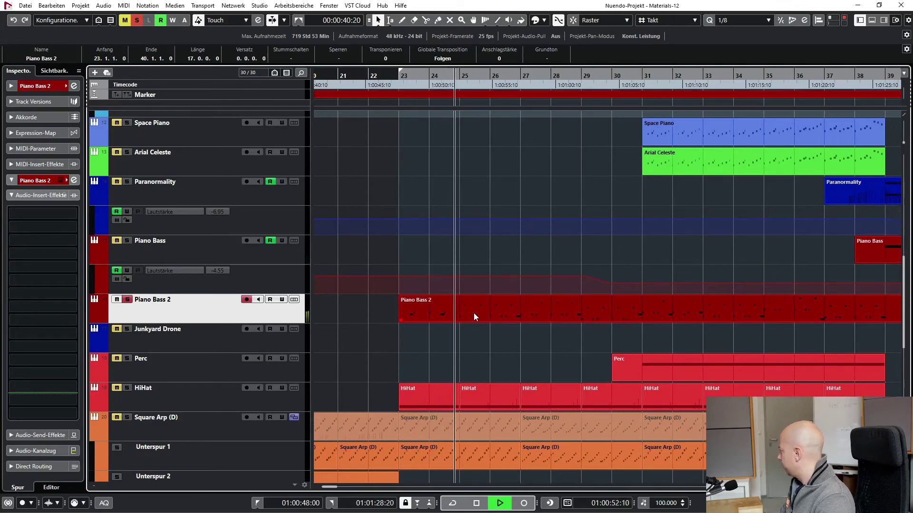
pyautogui.press('space')
pyautogui.press('s')
pyautogui.click(376, 349)
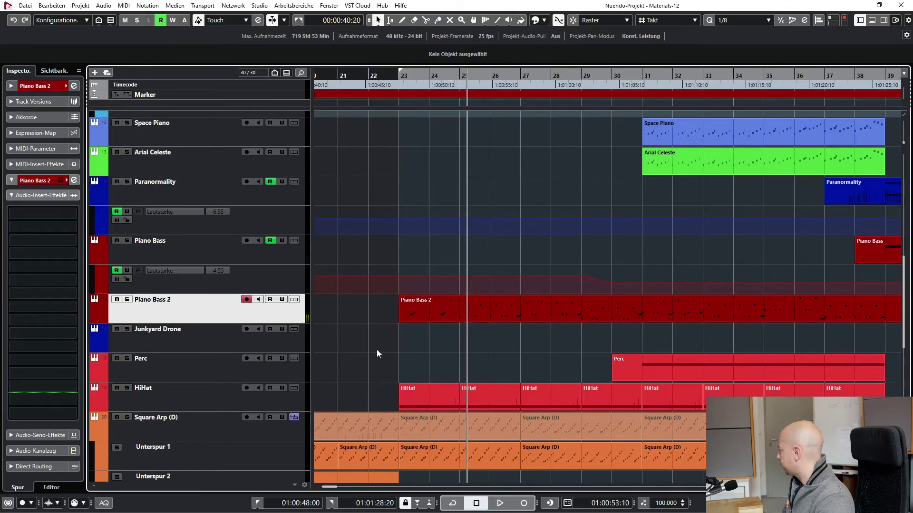
# Solo Brass Mayhem (R), play its clip from about bar 10, and clear the solo
pyautogui.hscroll(-10, 378, 349)
pyautogui.hscroll(2, 378, 349)
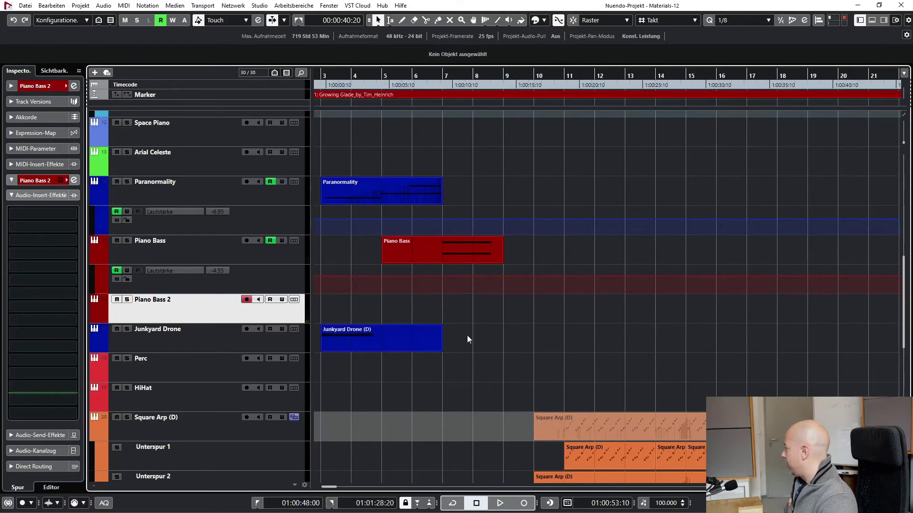
pyautogui.scroll(5, 499, 323)
pyautogui.scroll(-5, 499, 318)
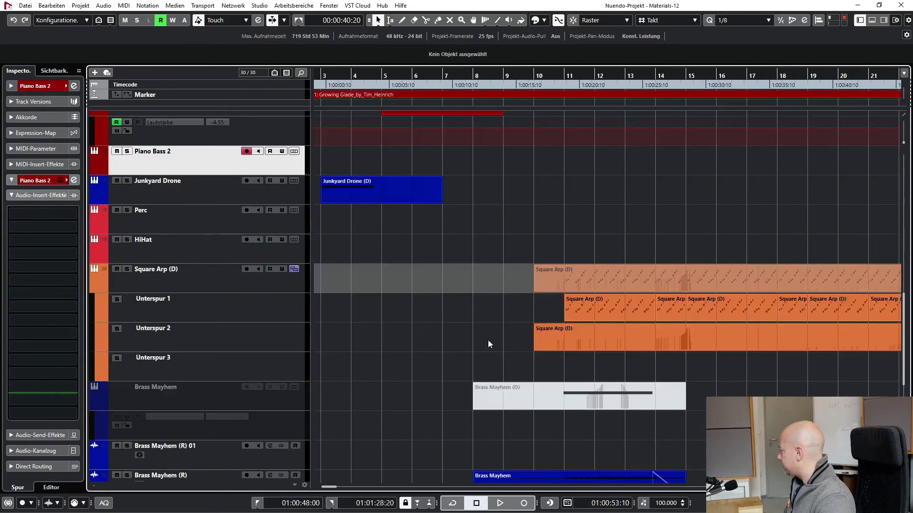
pyautogui.scroll(-4, 488, 340)
pyautogui.click(540, 75)
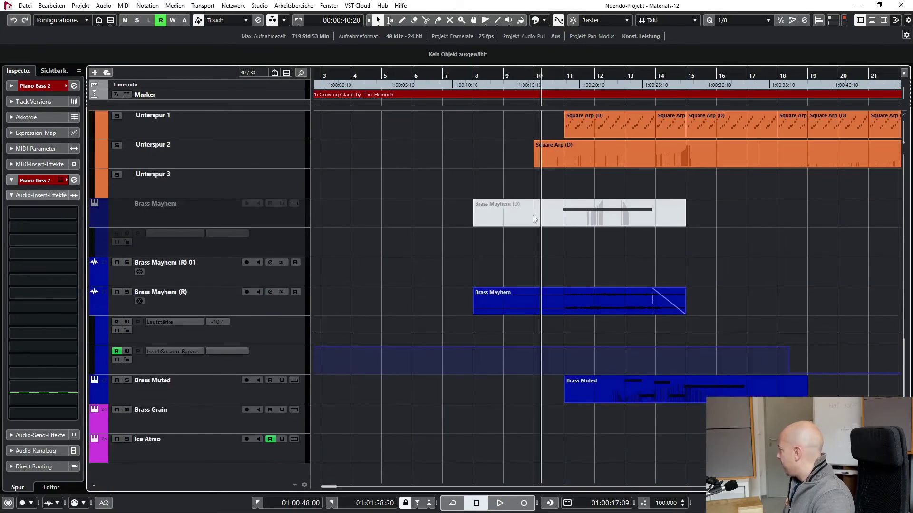
pyautogui.hscroll(4, 736, 275)
pyautogui.click(193, 301)
pyautogui.press('s')
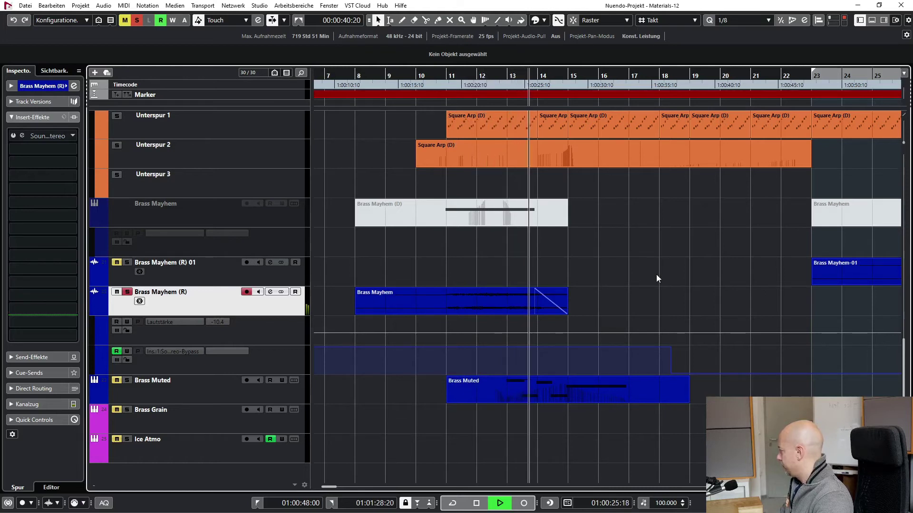
pyautogui.press('space')
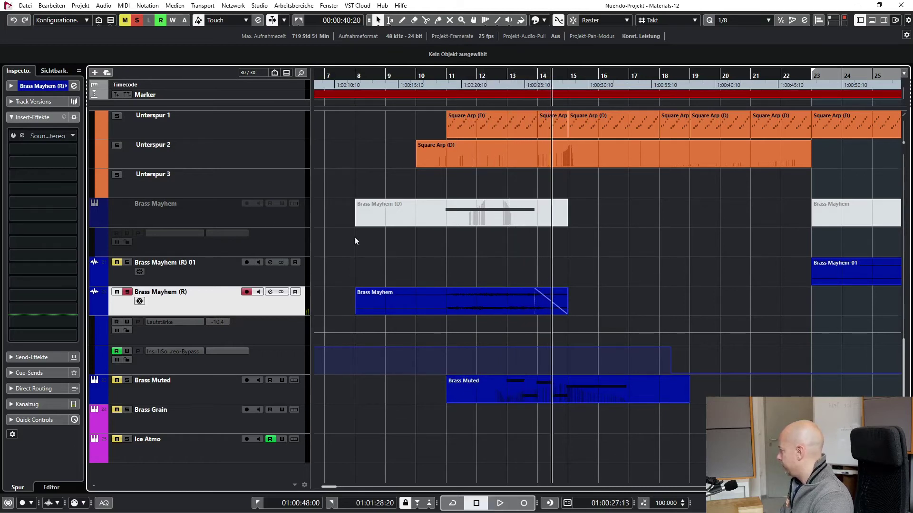
pyautogui.press('s')
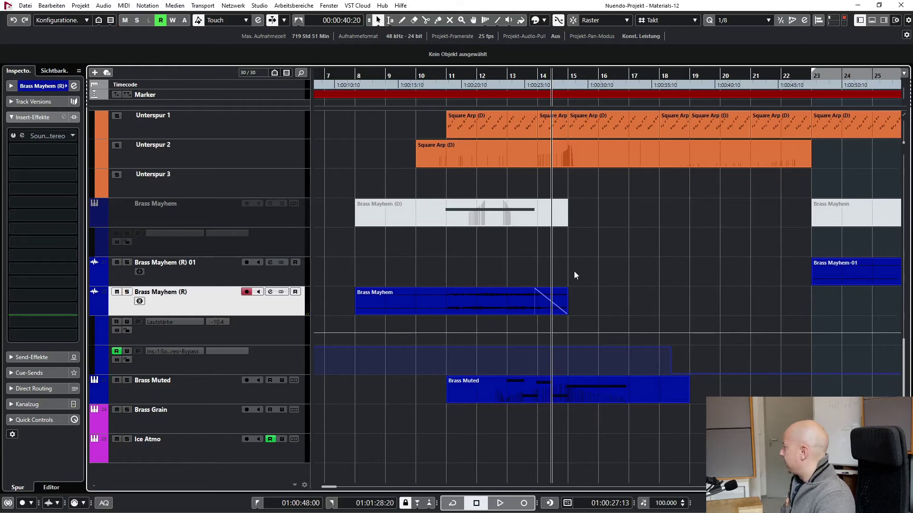
# Select the disabled Brass Mayhem track, solo Brass Mayhem (R) 01, play its clip from just before bar 26, and clear the solo
pyautogui.click(252, 224)
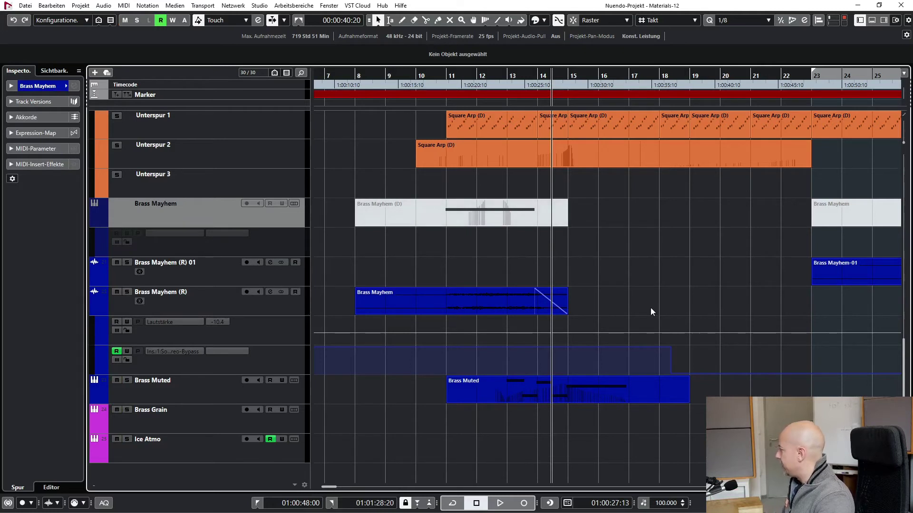
pyautogui.hscroll(5, 650, 309)
pyautogui.click(220, 276)
pyautogui.click(127, 262)
pyautogui.click(658, 72)
pyautogui.press('space')
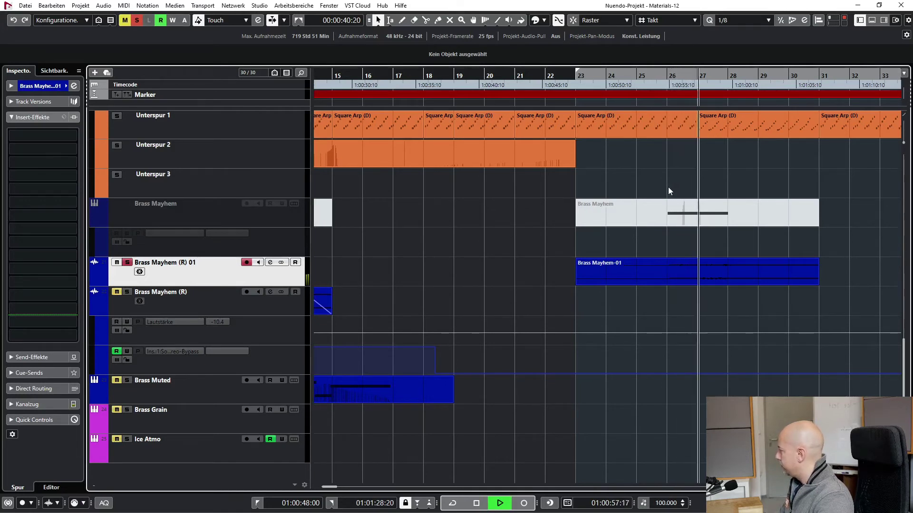
pyautogui.press('space')
pyautogui.hscroll(-6, 508, 246)
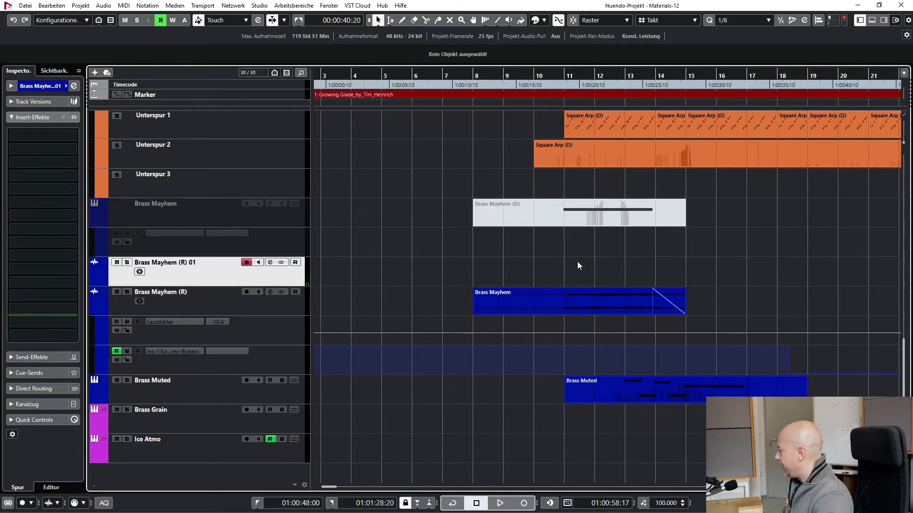
# Solo Brass Muted, play its clip from about bar 13, and clear the solo
pyautogui.click(189, 216)
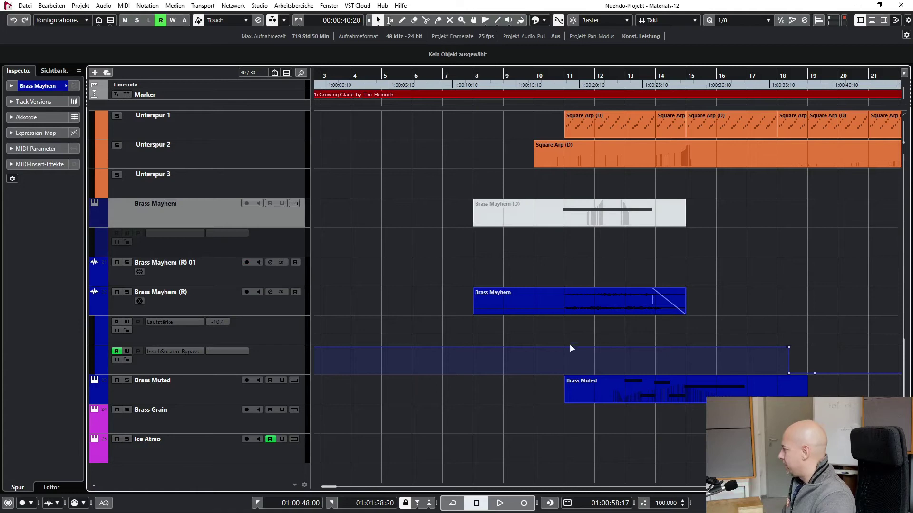
pyautogui.click(153, 395)
pyautogui.click(629, 76)
pyautogui.click(621, 77)
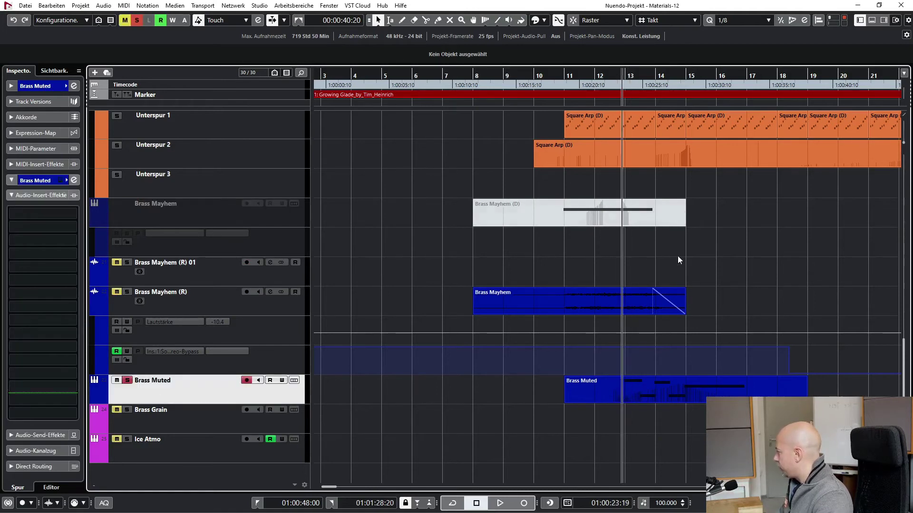
pyautogui.press('space')
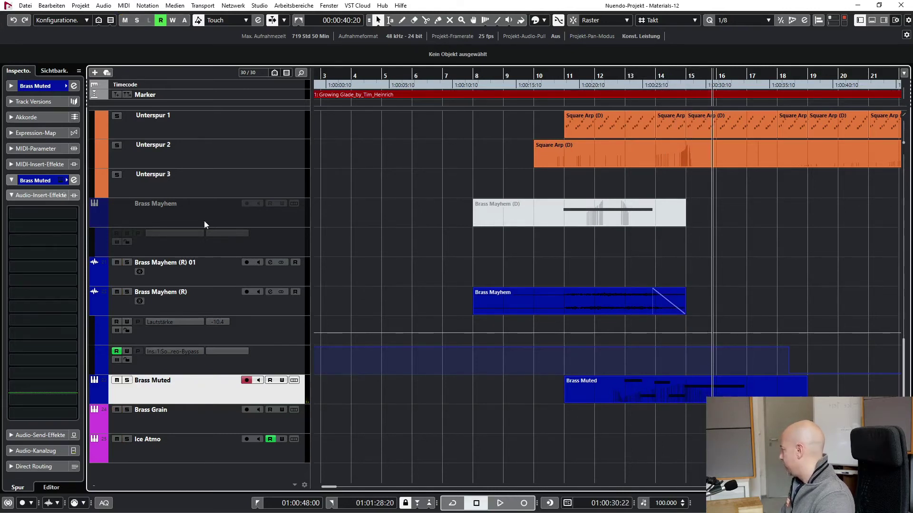
# Fit the whole arrangement with all tracks in view, and play it briefly from about bar 7
pyautogui.click(138, 223)
pyautogui.scroll(5, 518, 234)
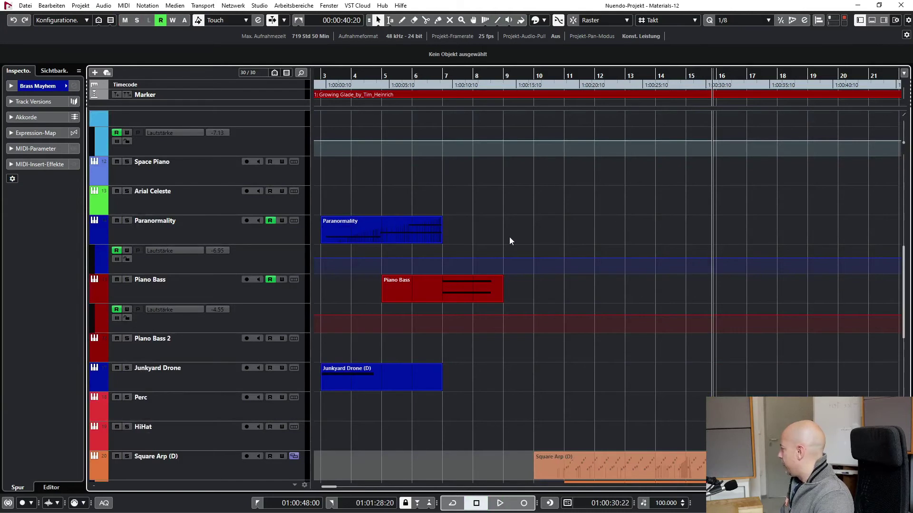
pyautogui.hotkey('shift', 'g')
pyautogui.hotkey('shift', 'g')
pyautogui.hotkey('shift', 'g')
pyautogui.click(443, 77)
pyautogui.press('g')
pyautogui.press('g')
pyautogui.press('g')
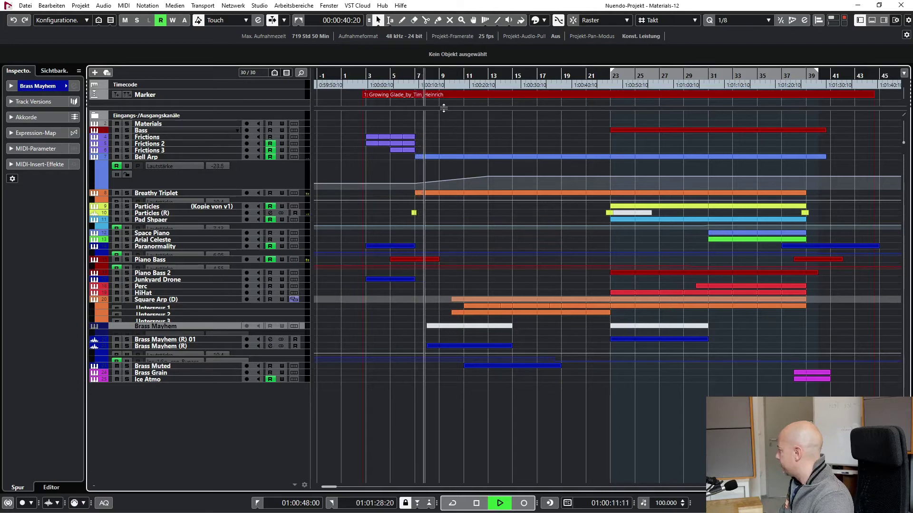
pyautogui.press('space')
# Set the locators to the Growing Glade cycle marker and play the arrangement from its start
pyautogui.click(403, 83)
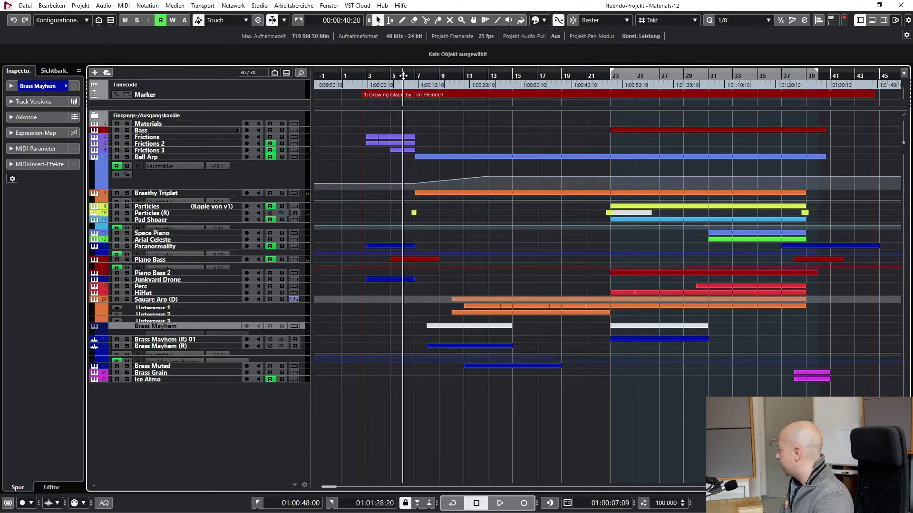
pyautogui.doubleClick(380, 95)
pyautogui.press('1')
pyautogui.press('space')
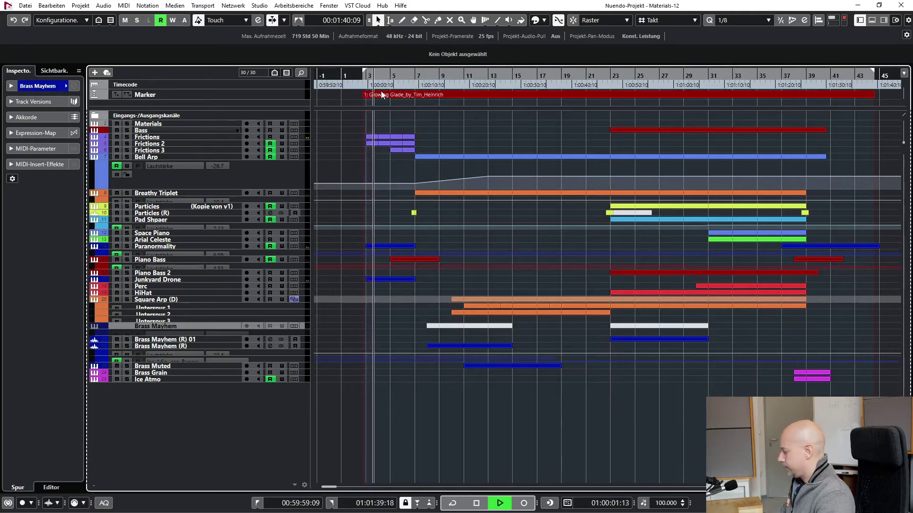
# Increase the track heights, and fold the Bell Arp, Breathy Triplet and Brass Mayhem (R) automation and the Square Arp (D) lanes
pyautogui.hotkey('shift', 'h')
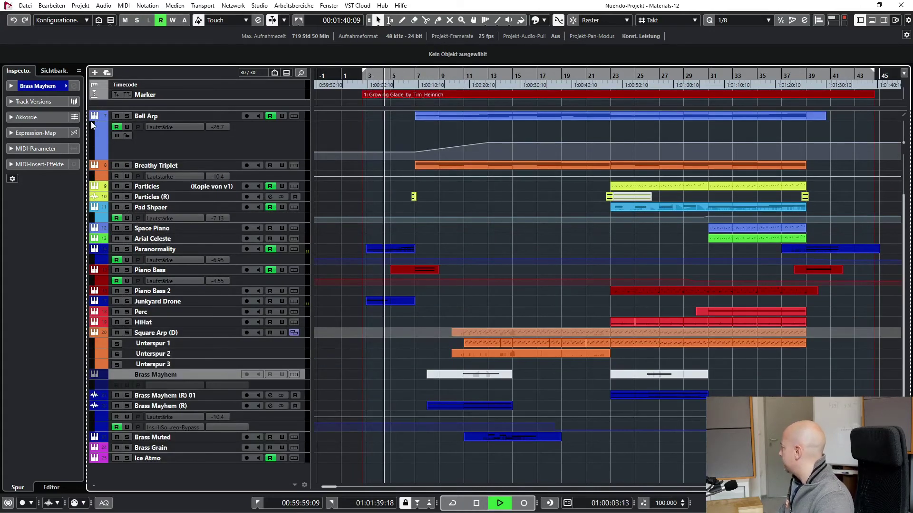
pyautogui.click(96, 157)
pyautogui.click(96, 176)
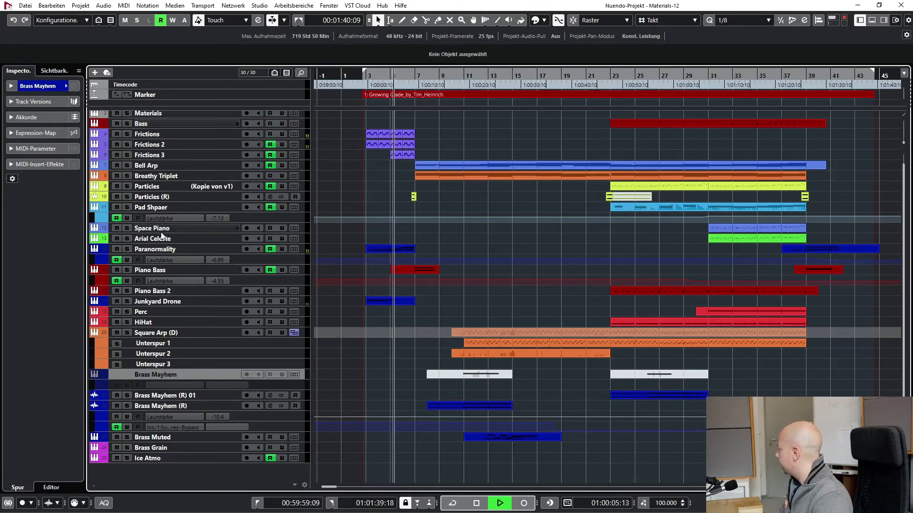
pyautogui.click(147, 335)
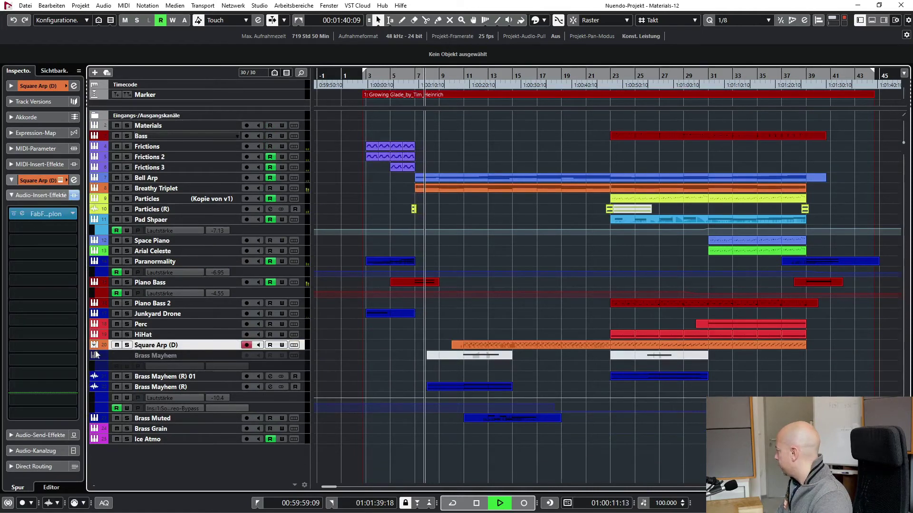
pyautogui.click(94, 387)
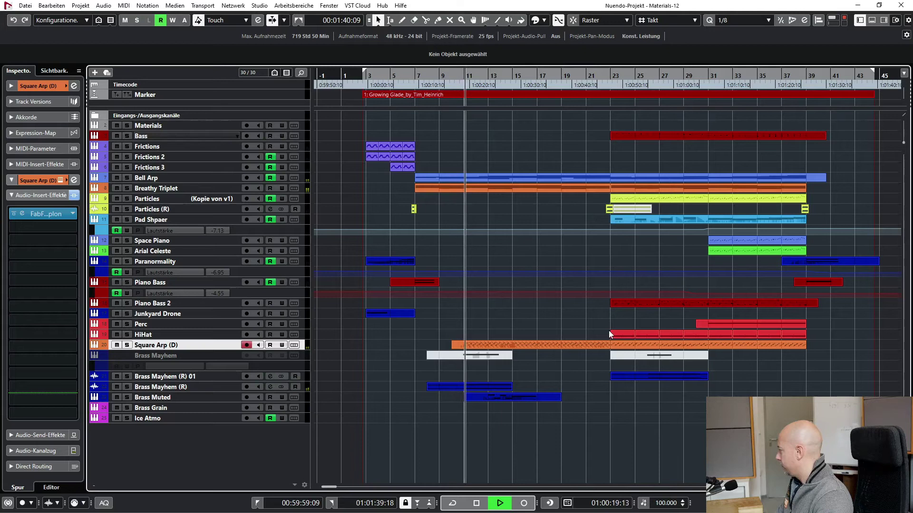
# Enlarge Brass Mayhem (R) and Brass Muted in turn during playback to show their clips, and restore the normal track height
pyautogui.click(193, 386)
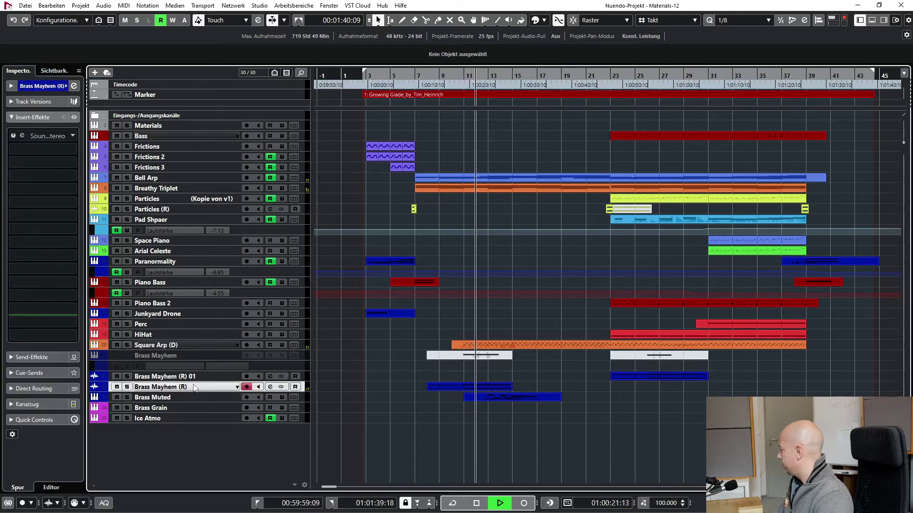
pyautogui.hotkey('ctrl', 'alt', 'e')
pyautogui.scroll(-2, 555, 337)
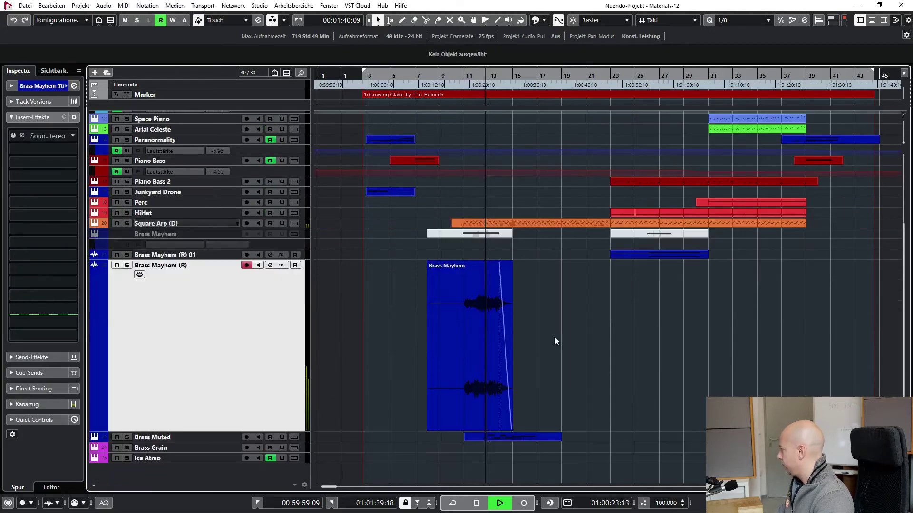
pyautogui.click(167, 439)
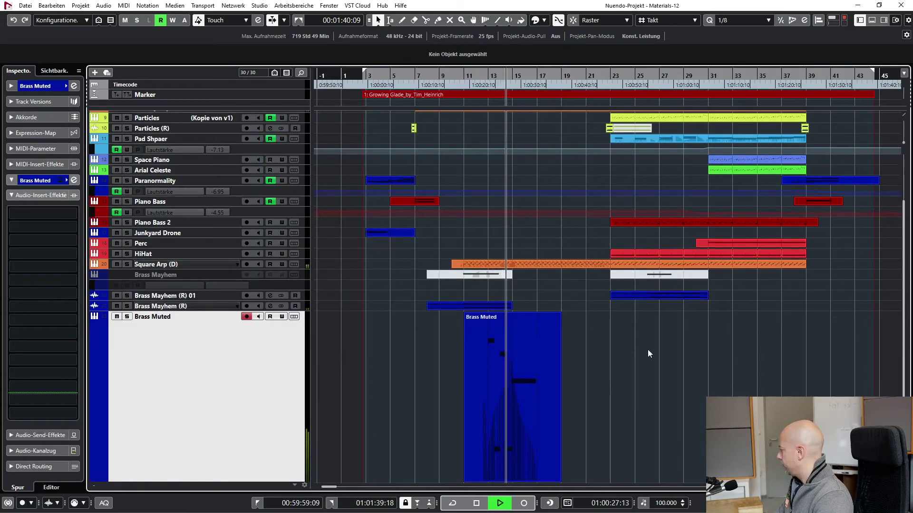
pyautogui.hotkey('ctrl', 'alt', 'e')
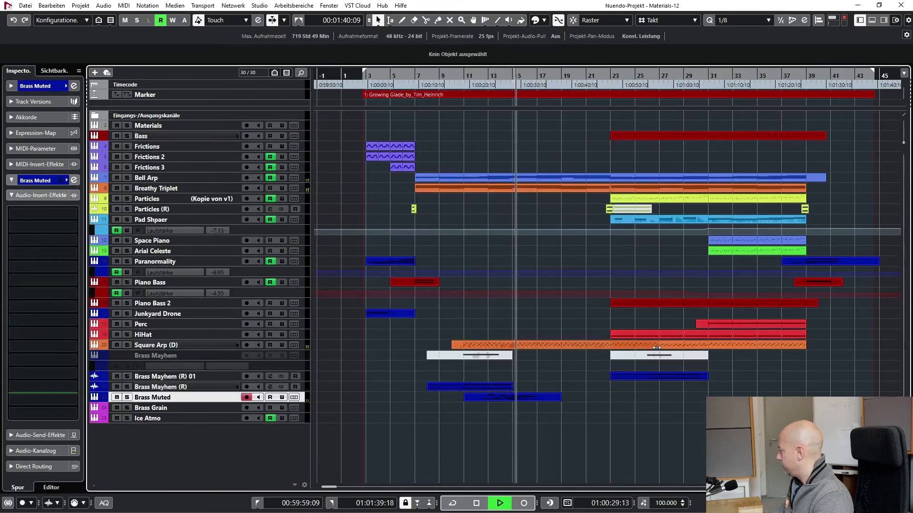
# Select the Square Arp (D) track, stop playback, and place the playhead just before bar 23
pyautogui.press('Up')
pyautogui.press('Up')
pyautogui.press('Up')
pyautogui.press('Up')
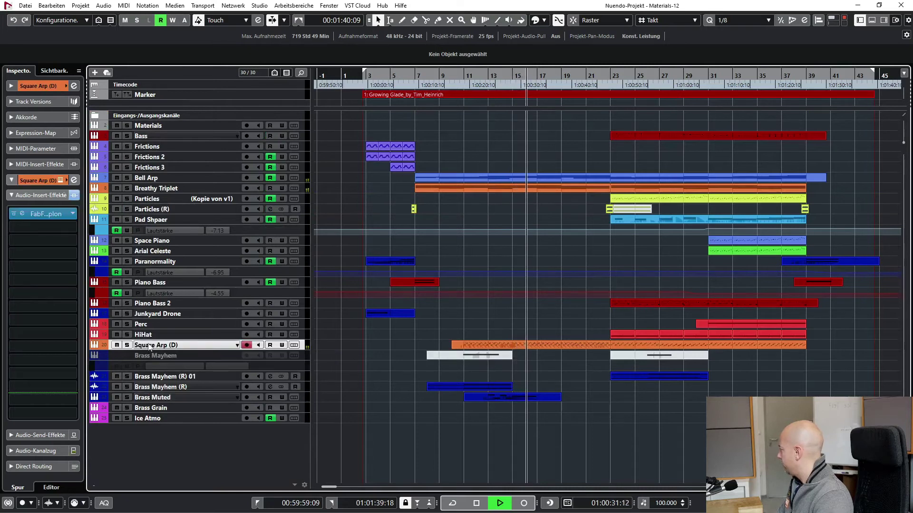
pyautogui.press('f')
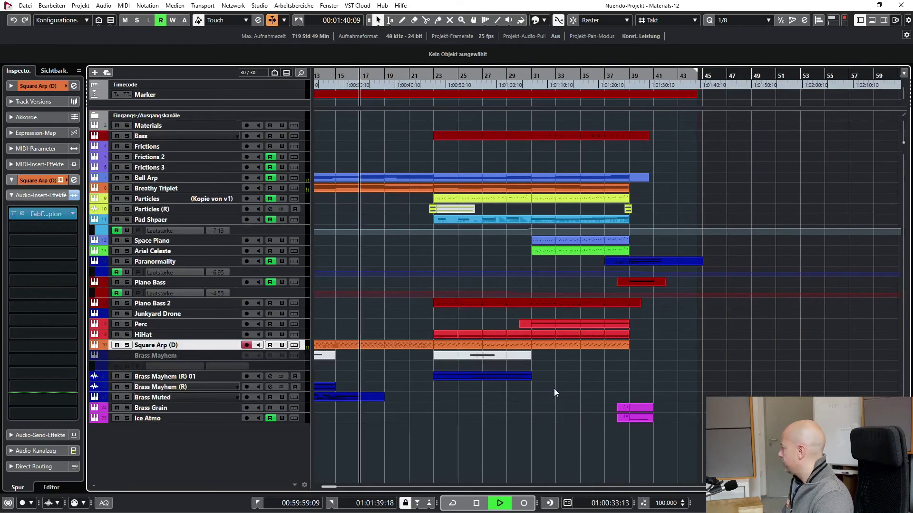
pyautogui.press('space')
pyautogui.click(427, 77)
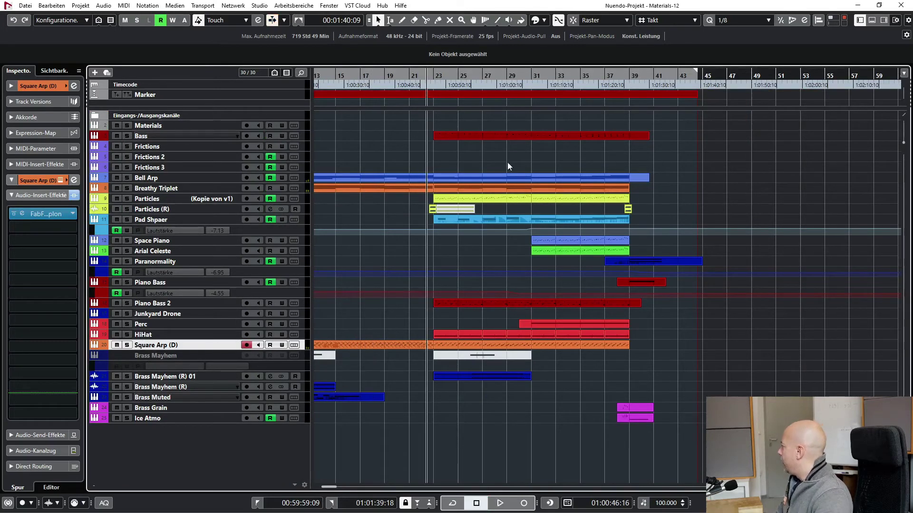
# Solo the Bass track, set the locators to its clip, and play it from bar 23
pyautogui.click(376, 190)
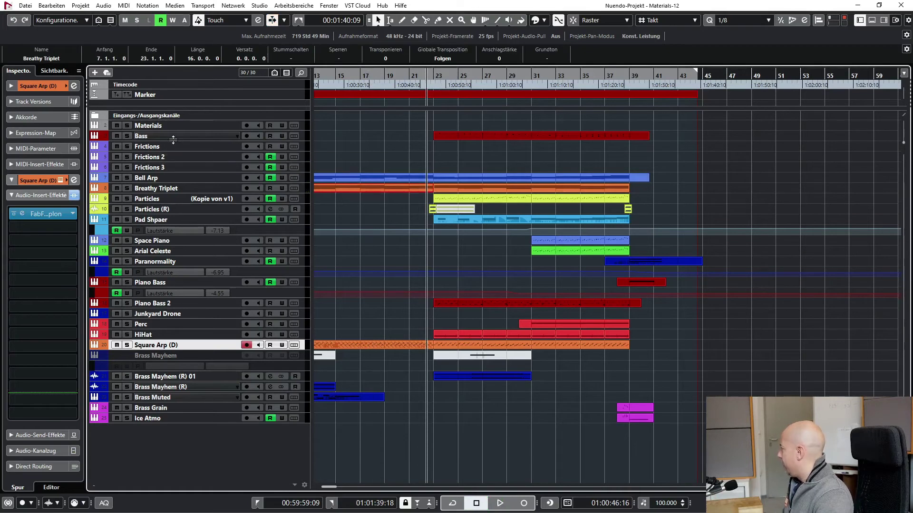
pyautogui.click(215, 306)
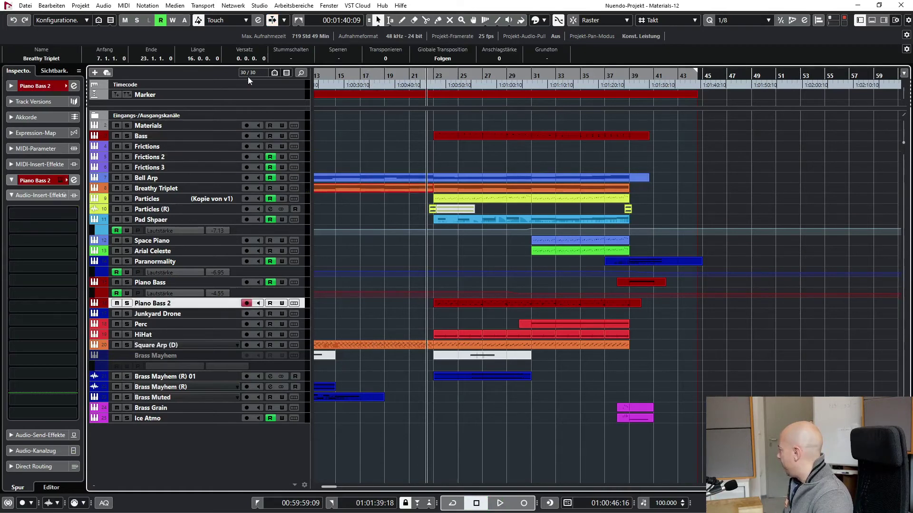
pyautogui.click(192, 139)
pyautogui.press('s')
pyautogui.click(451, 135)
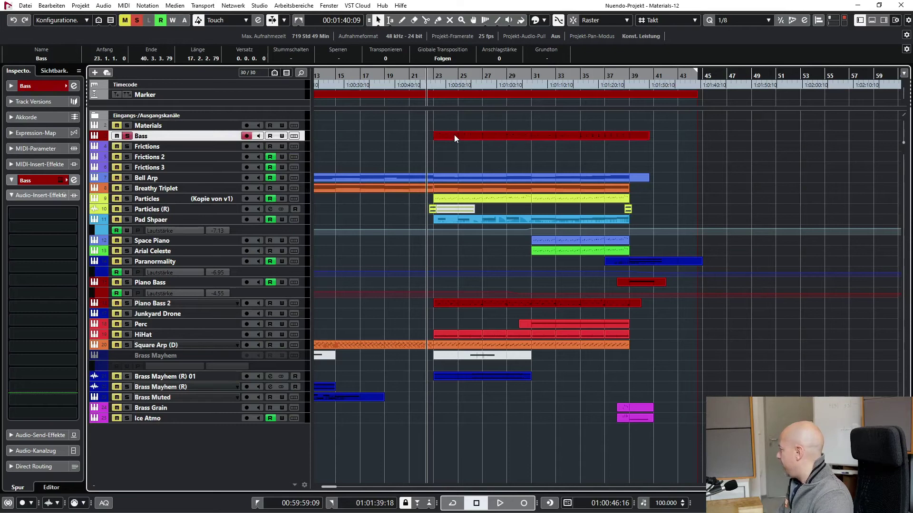
pyautogui.press('p')
pyautogui.press('space')
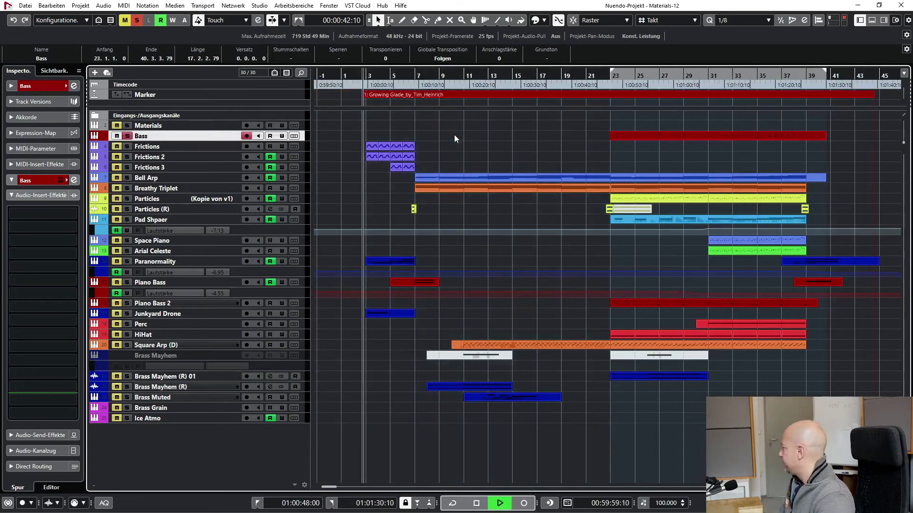
pyautogui.press('f')
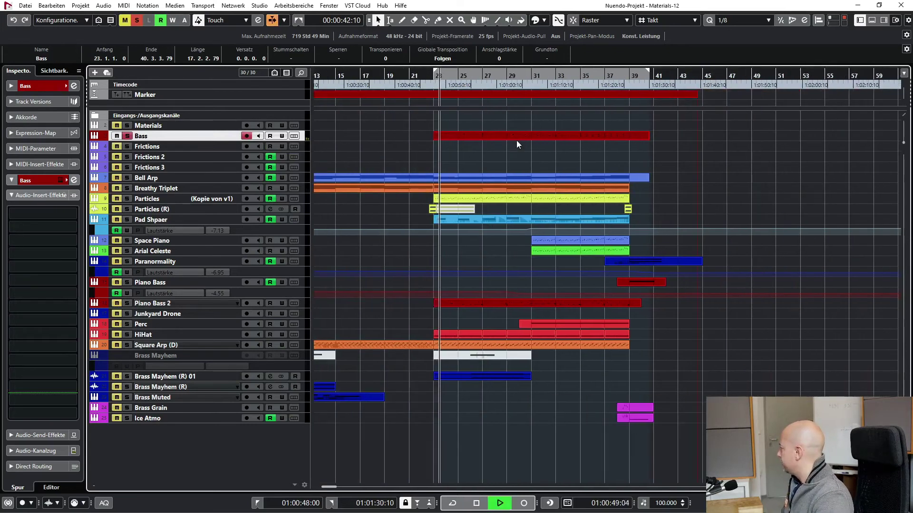
# Play the Bass together with the soloed Piano Bass 2 from bar 31, and clear all solos
pyautogui.click(531, 75)
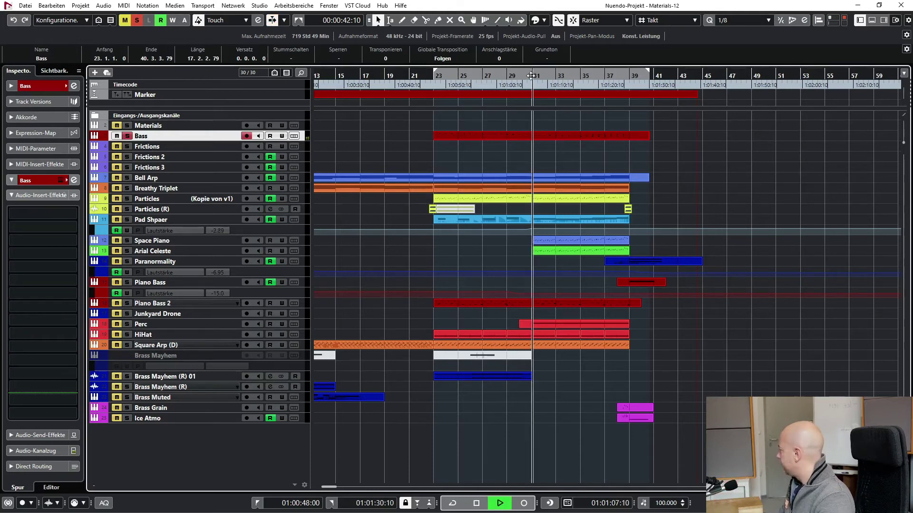
pyautogui.press('space')
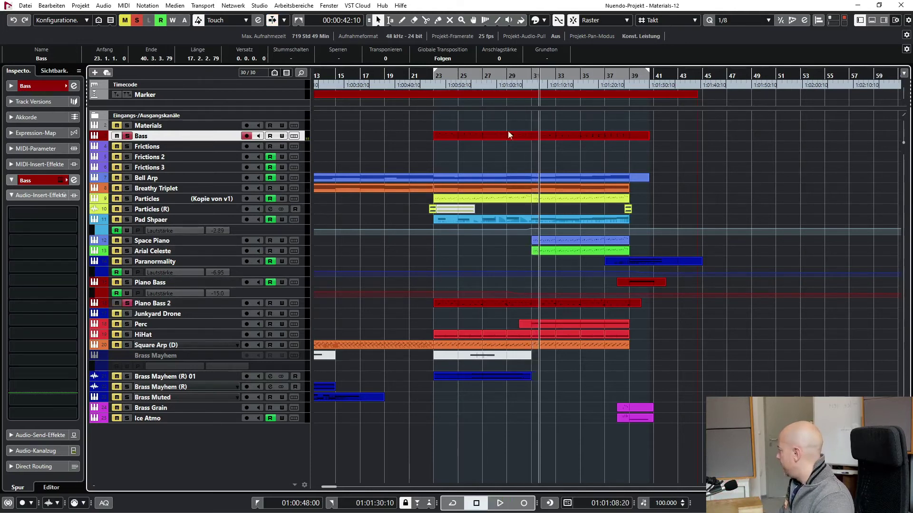
pyautogui.click(532, 74)
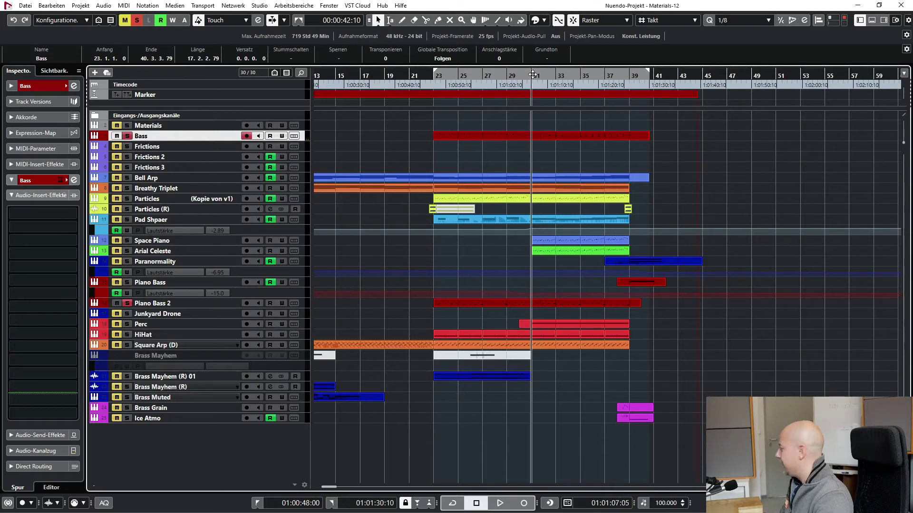
pyautogui.press('space')
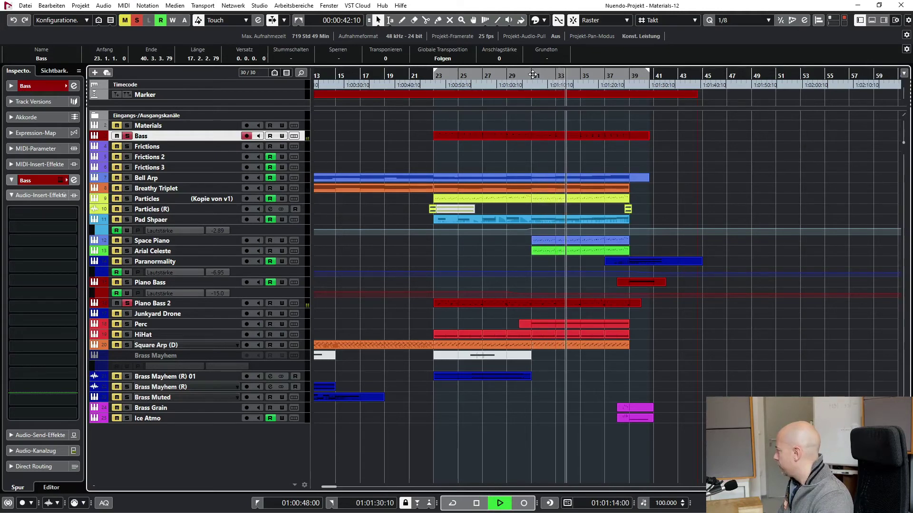
pyautogui.press('space')
pyautogui.click(134, 20)
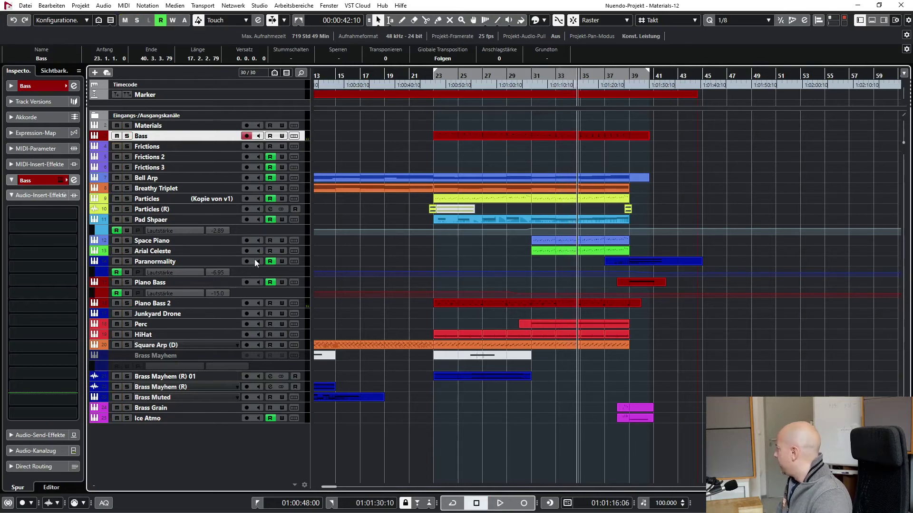
# Solo the HiHat track and play it from the left locator at bar 23
pyautogui.click(147, 335)
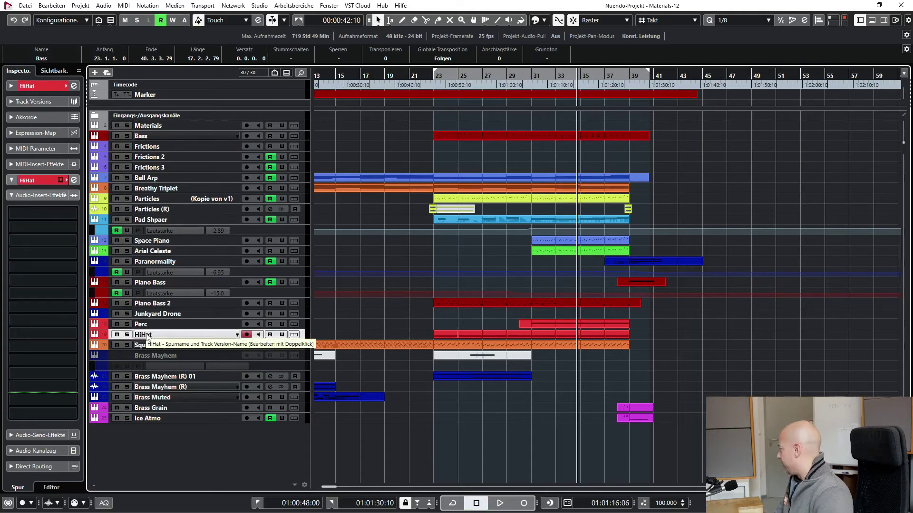
pyautogui.press('s')
pyautogui.press('KP_1')
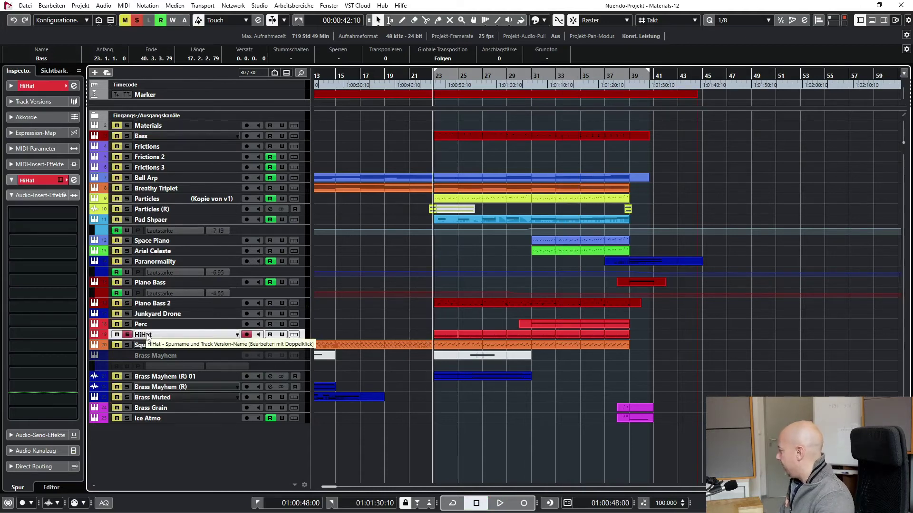
pyautogui.press('space')
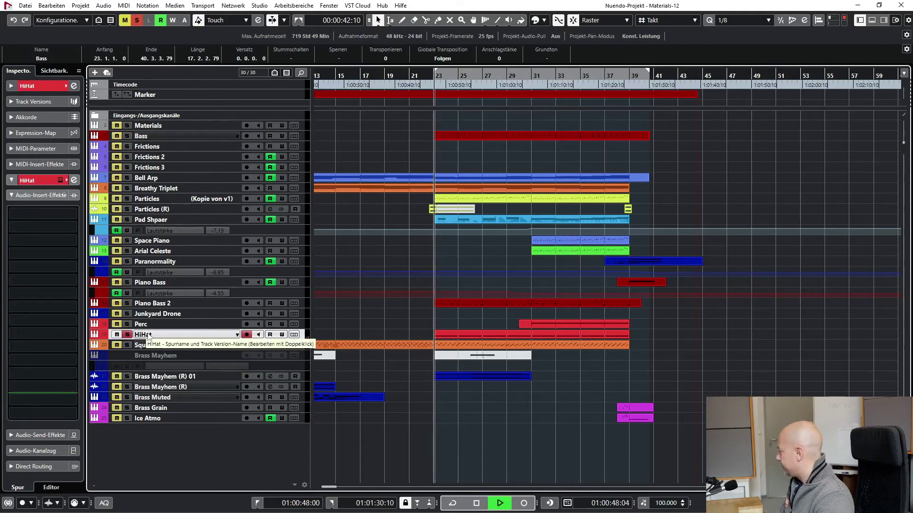
# Open the first HiHat clip in the Key Editor, examine its held note and CC 31 curve, and close the editor
pyautogui.doubleClick(446, 332)
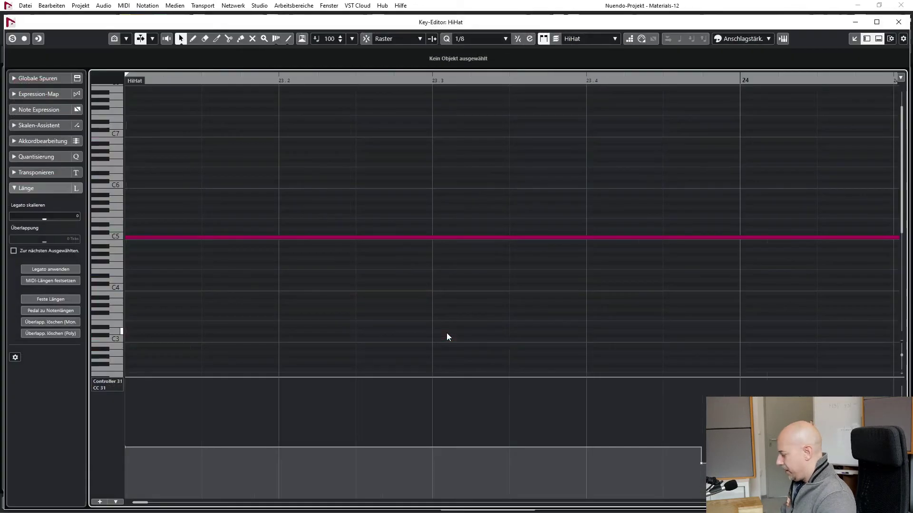
pyautogui.press('g')
pyautogui.press('g')
pyautogui.press('g')
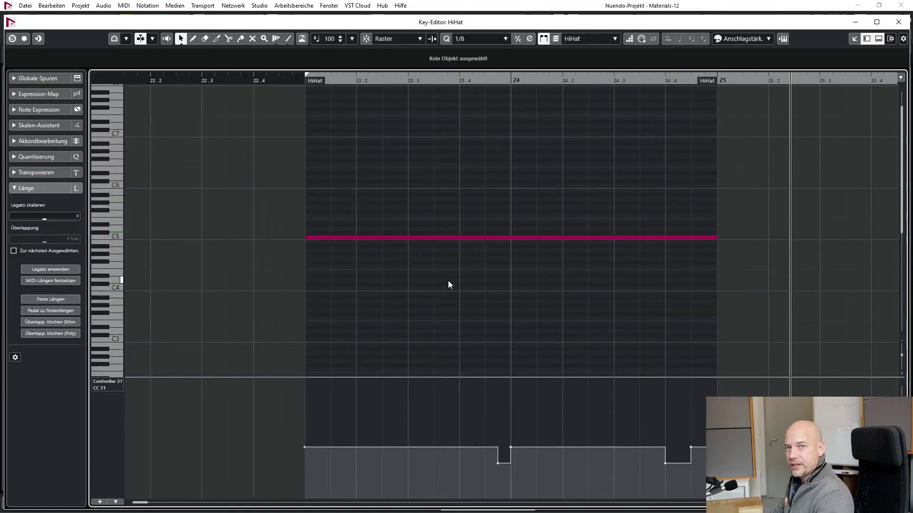
pyautogui.click(897, 22)
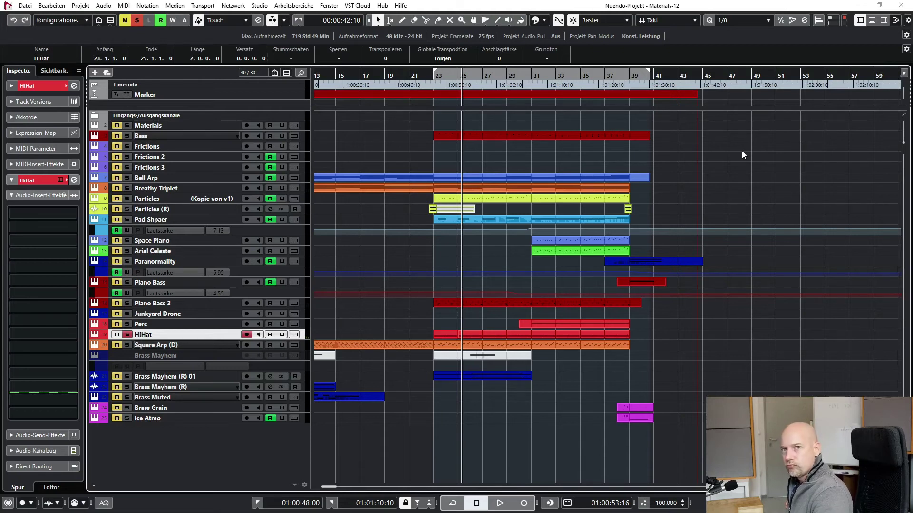
# Open the HiHat track's instrument on its Motion arpeggiator settings and play the part from bar 23
pyautogui.press('KP_1')
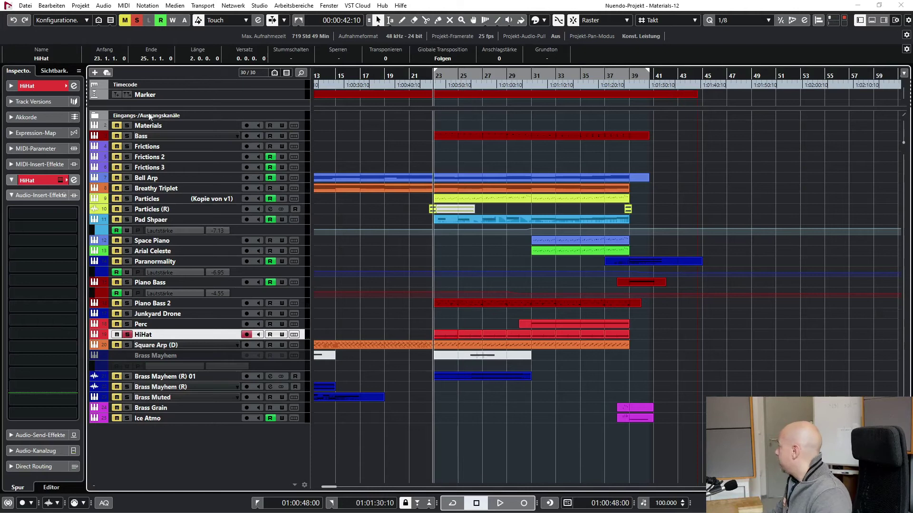
pyautogui.click(60, 180)
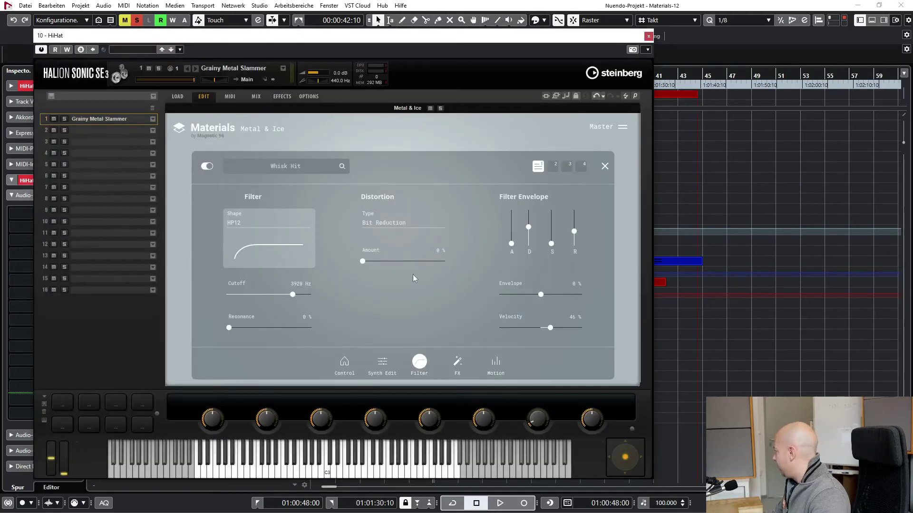
pyautogui.click(496, 364)
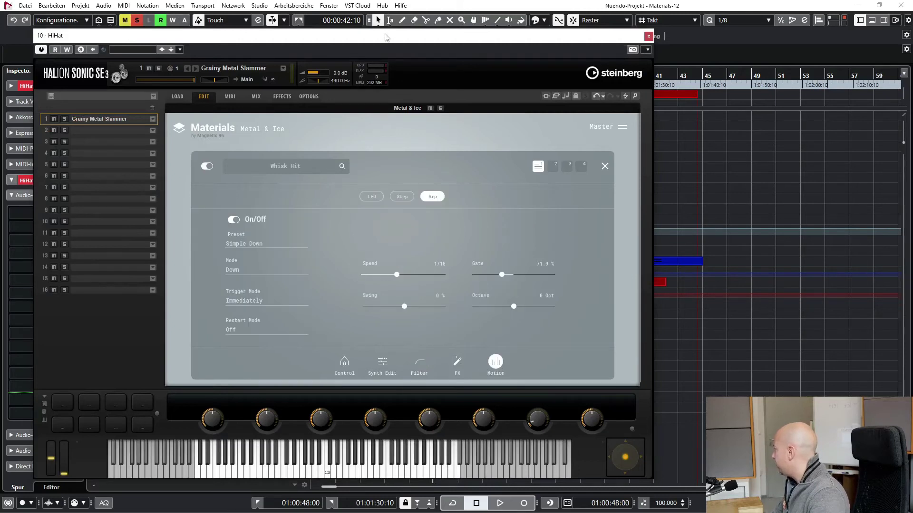
pyautogui.moveTo(385, 37); pyautogui.dragTo(369, 24)
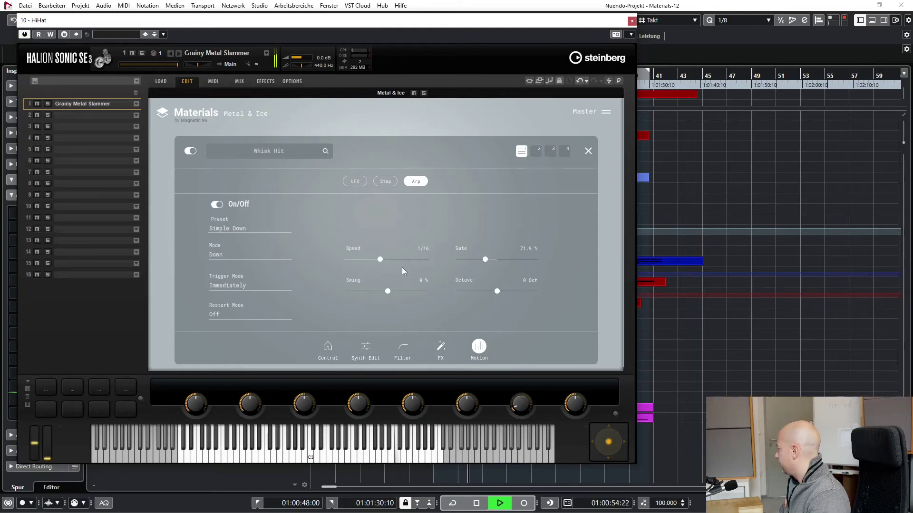
pyautogui.press('space')
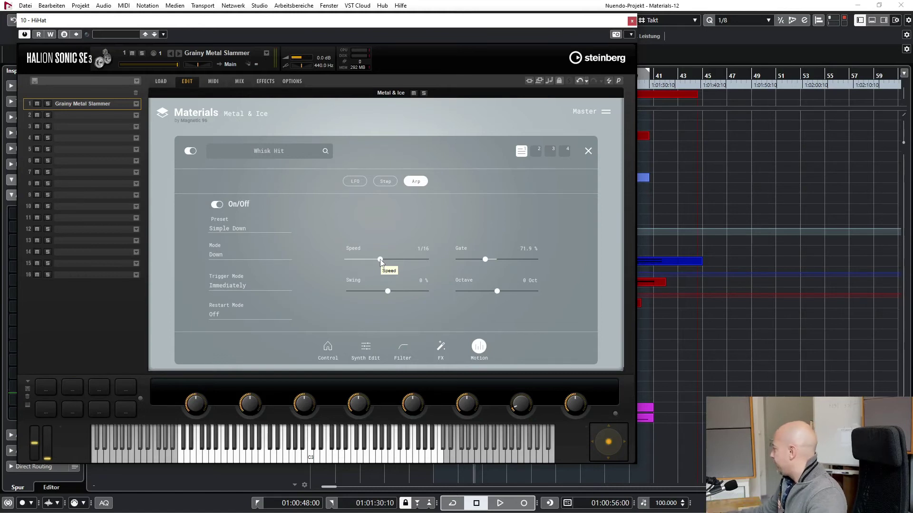
# Check the controller assignment of the arpeggiator's Speed parameter, and close the instrument window
pyautogui.rightClick(381, 260)
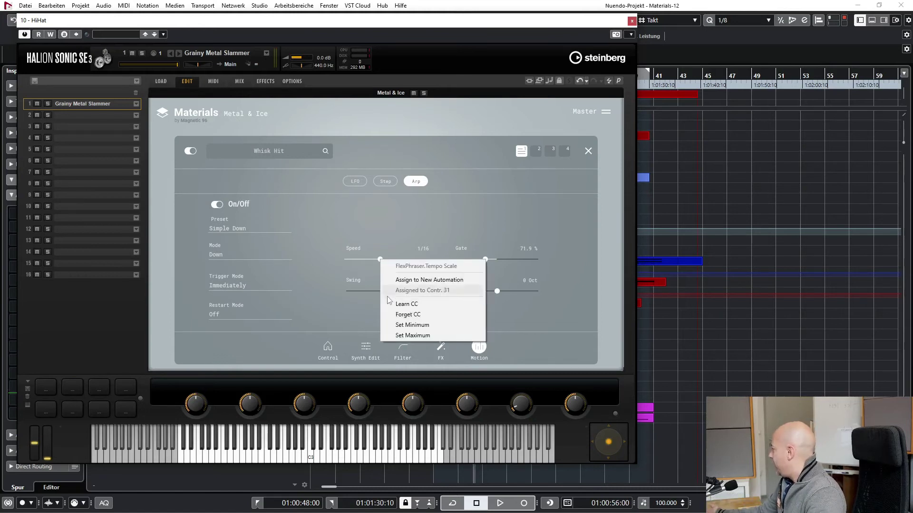
pyautogui.click(321, 290)
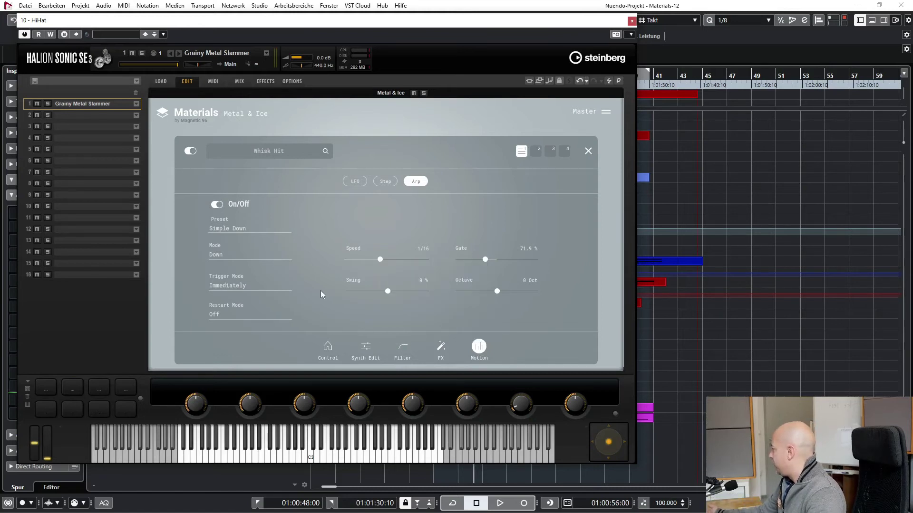
pyautogui.click(631, 20)
# Reopen the first HiHat clip, mark both dips in its CC 31 curve, play the clip, and close the editor
pyautogui.doubleClick(451, 334)
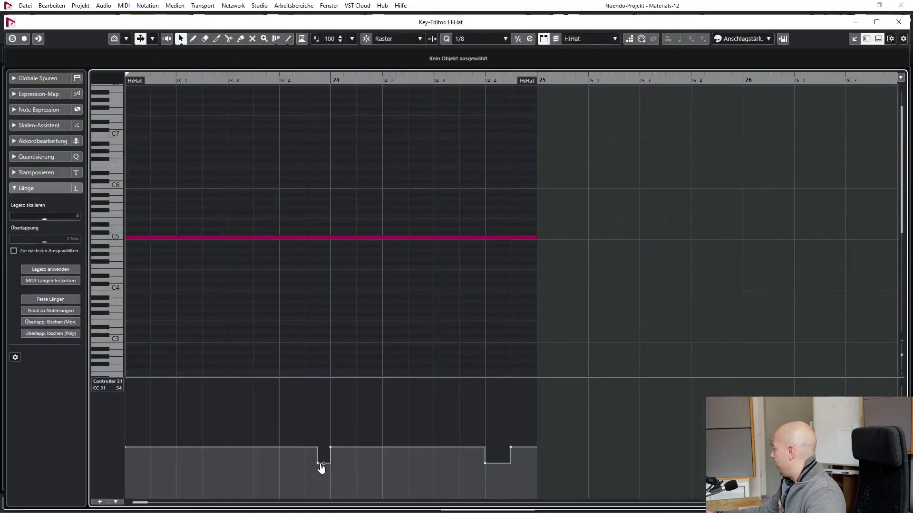
pyautogui.moveTo(318, 470)
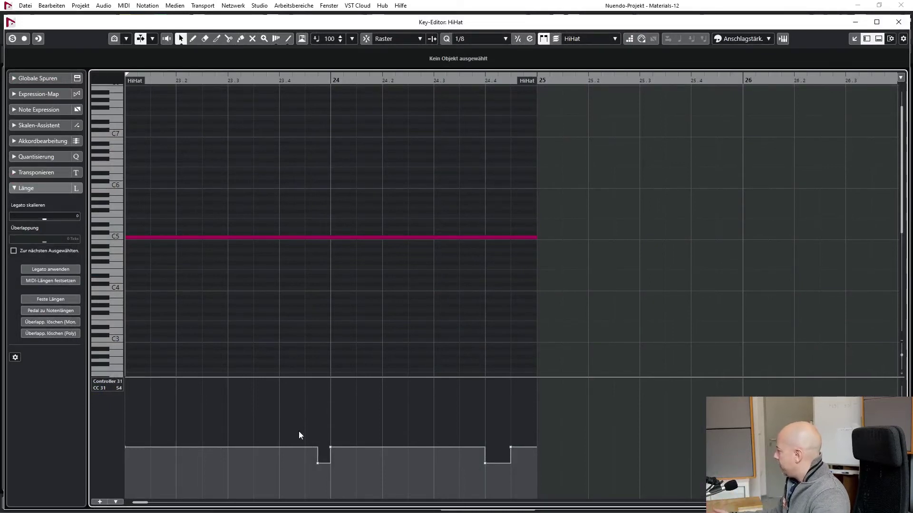
pyautogui.moveTo(303, 425); pyautogui.dragTo(352, 478)
pyautogui.moveTo(466, 430); pyautogui.dragTo(538, 480)
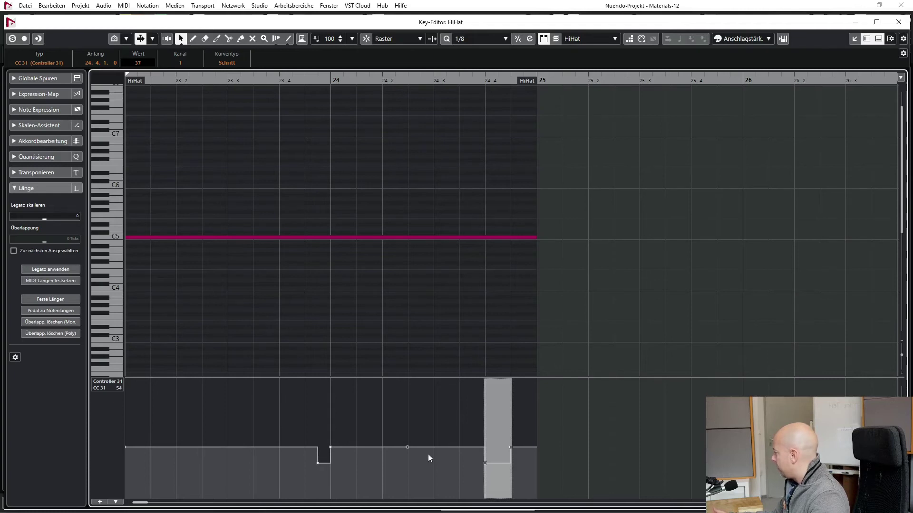
pyautogui.click(480, 298)
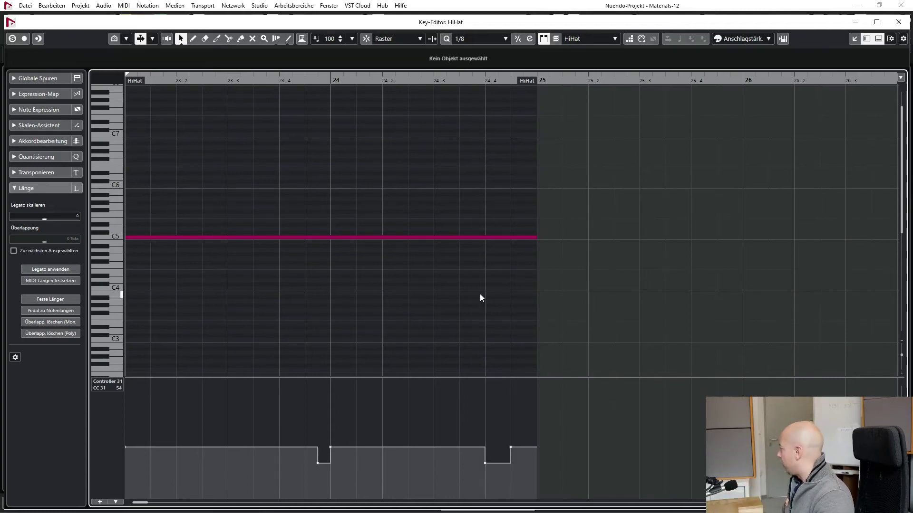
pyautogui.press('space')
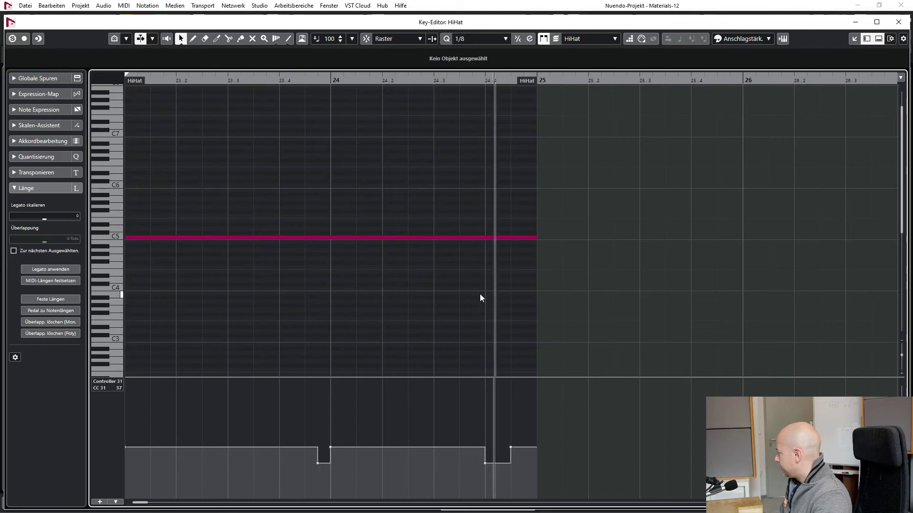
pyautogui.click(906, 21)
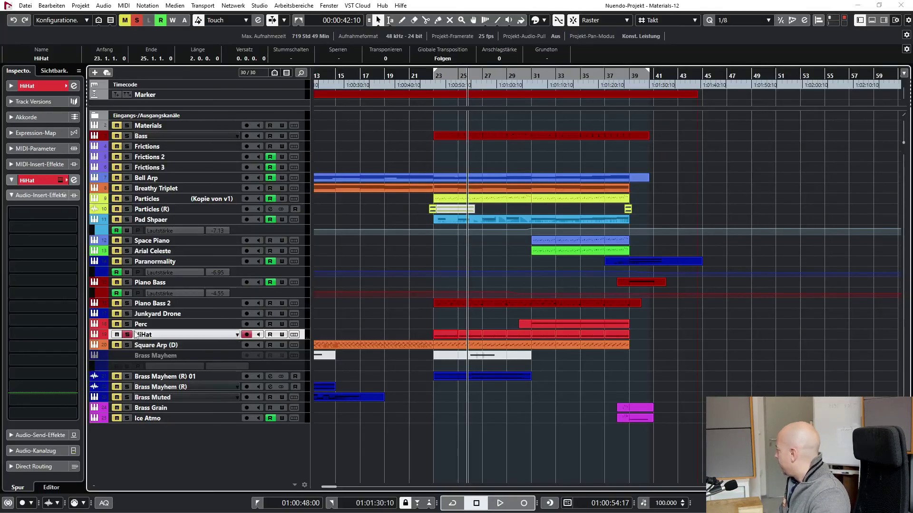
# Select the Perc clip with its track soloed and play it from bar 31
pyautogui.click(541, 323)
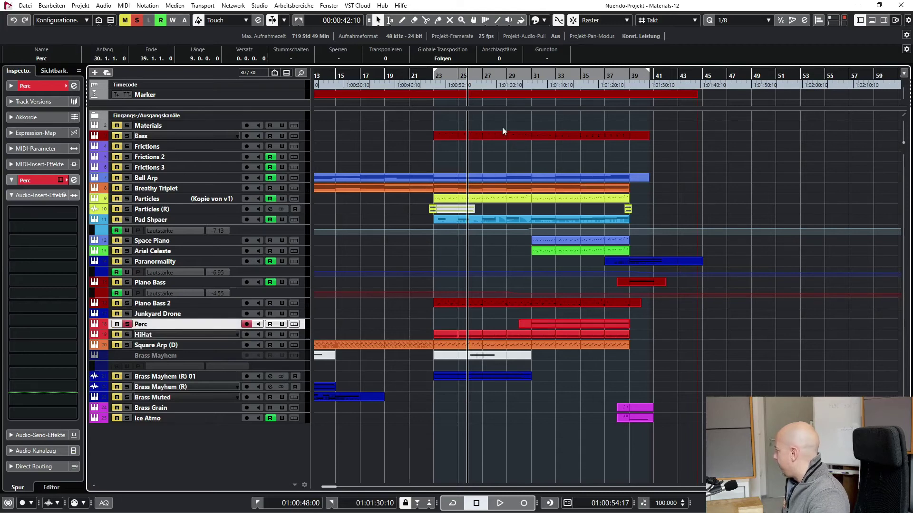
pyautogui.click(531, 76)
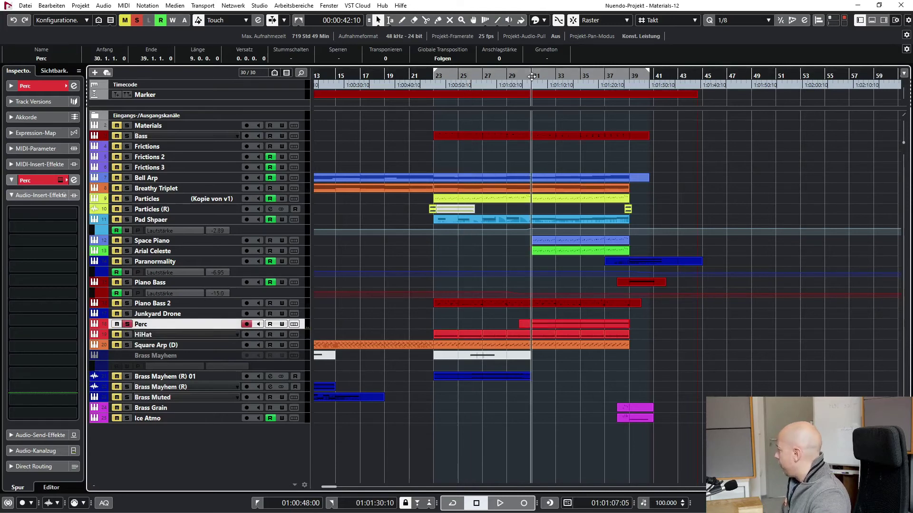
pyautogui.press('space')
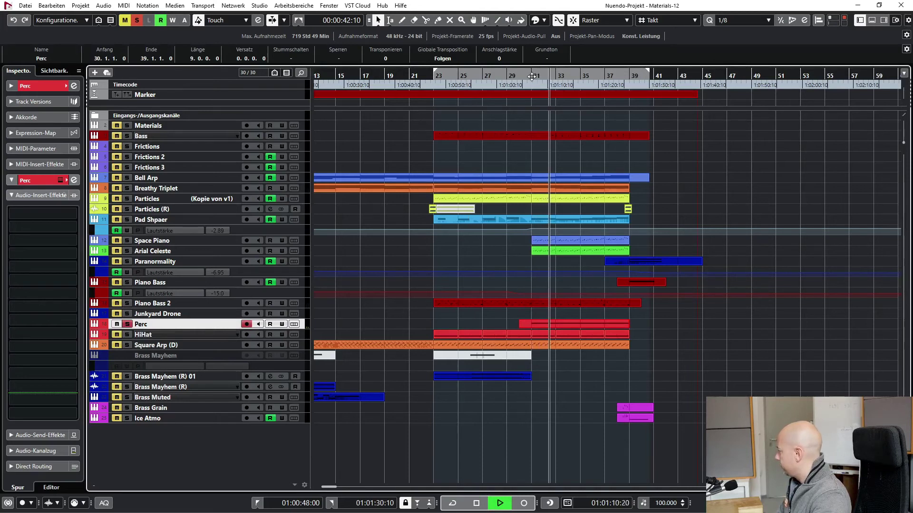
pyautogui.press('space')
# Solo HiHat instead of Perc, and open its instrument on the Filter settings of the Whisk Hit layer
pyautogui.click(128, 325)
pyautogui.click(126, 332)
pyautogui.click(158, 336)
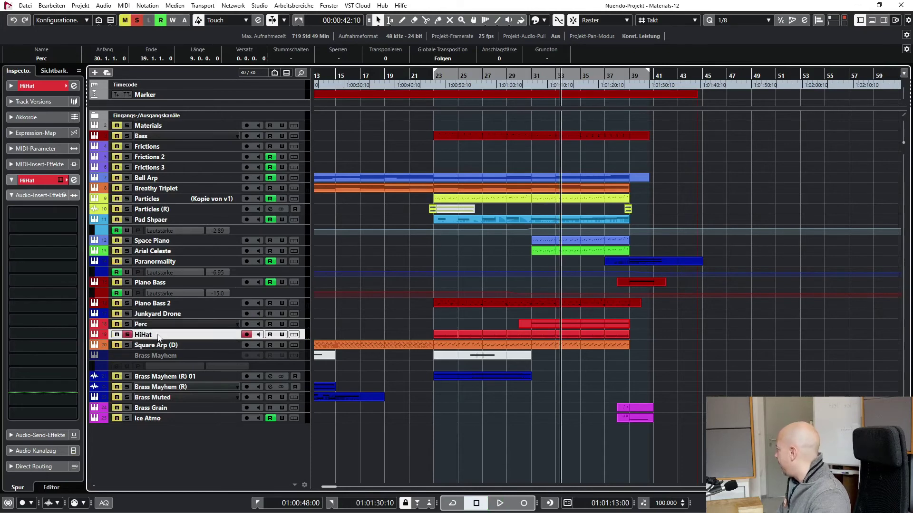
pyautogui.click(62, 181)
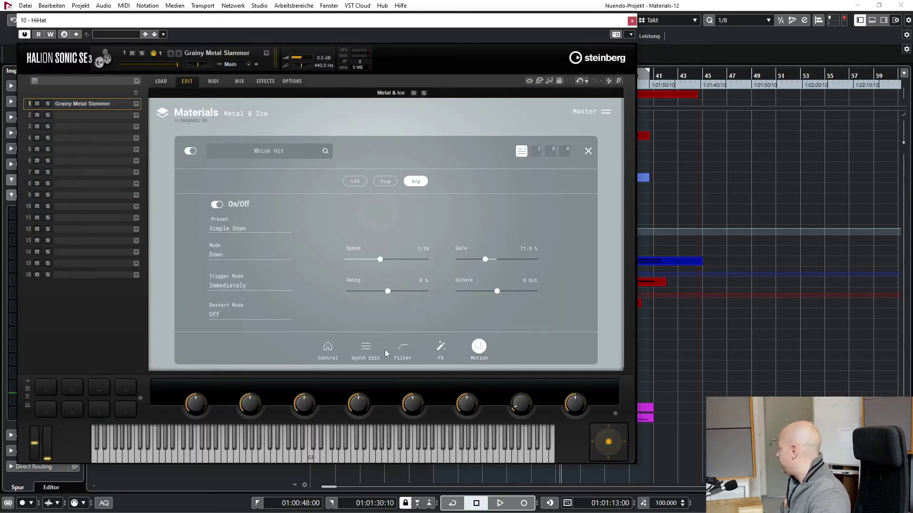
pyautogui.click(401, 348)
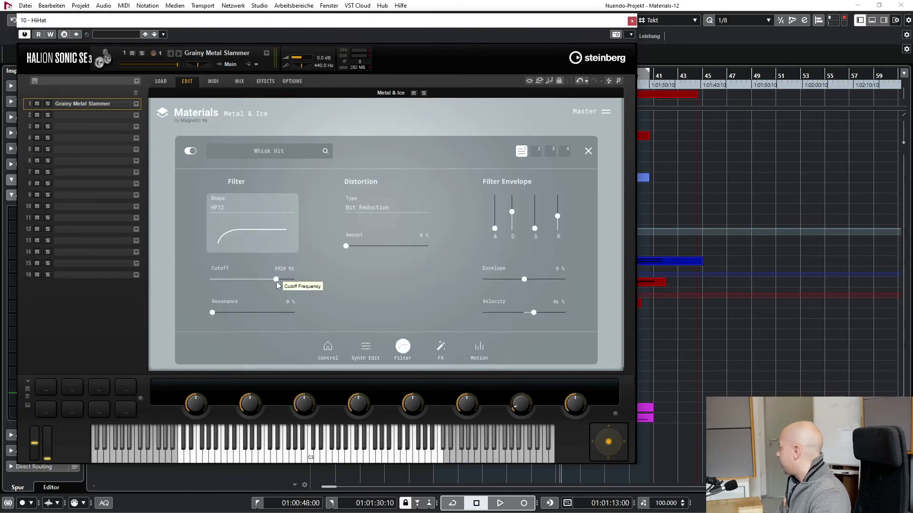
# Close the HiHat instrument window, solo the Pad Shpaer track, and set the playback position to bar 23
pyautogui.click(632, 21)
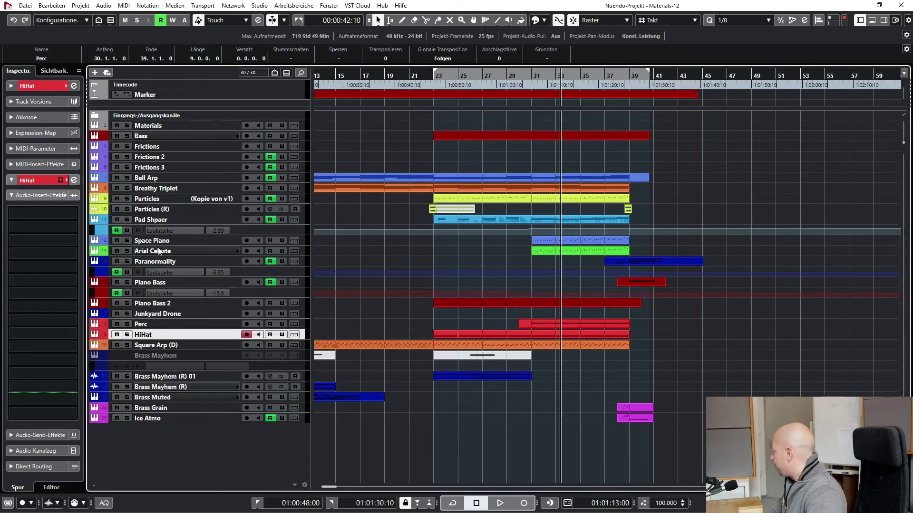
pyautogui.click(163, 221)
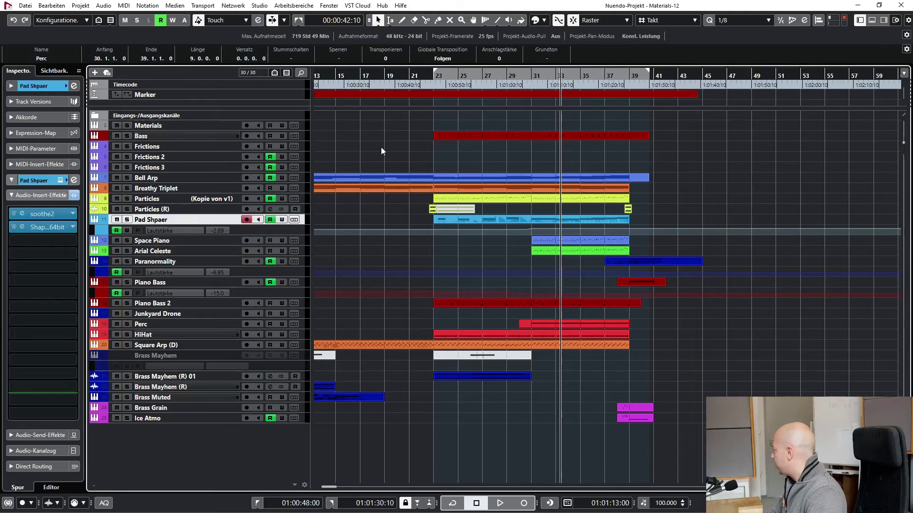
pyautogui.press('KP_1')
pyautogui.press('s')
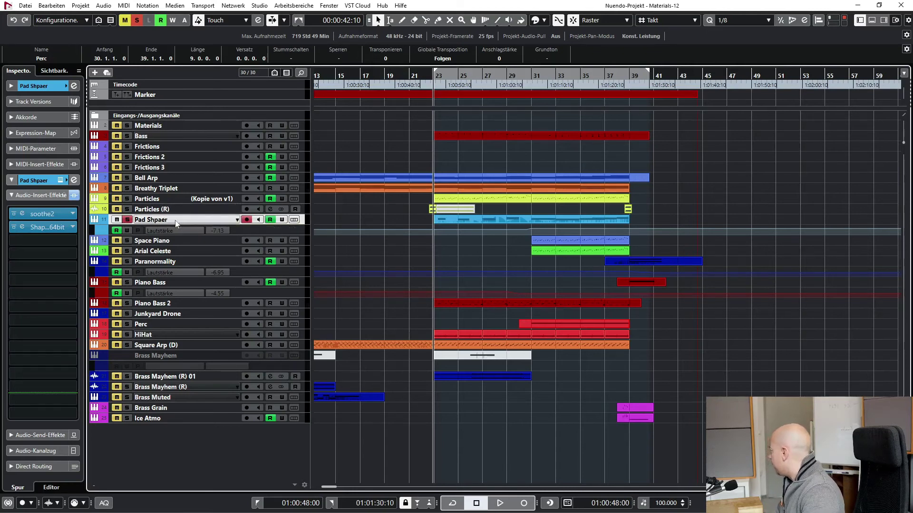
# Correct the misspelled name of the Pad Shpaer track to Pad Shaper
pyautogui.doubleClick(150, 220)
pyautogui.click(154, 220)
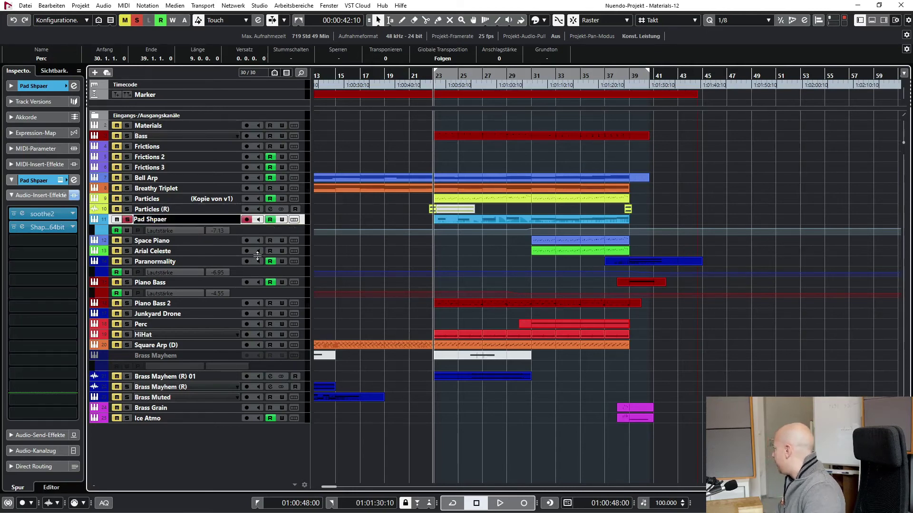
pyautogui.write('a')
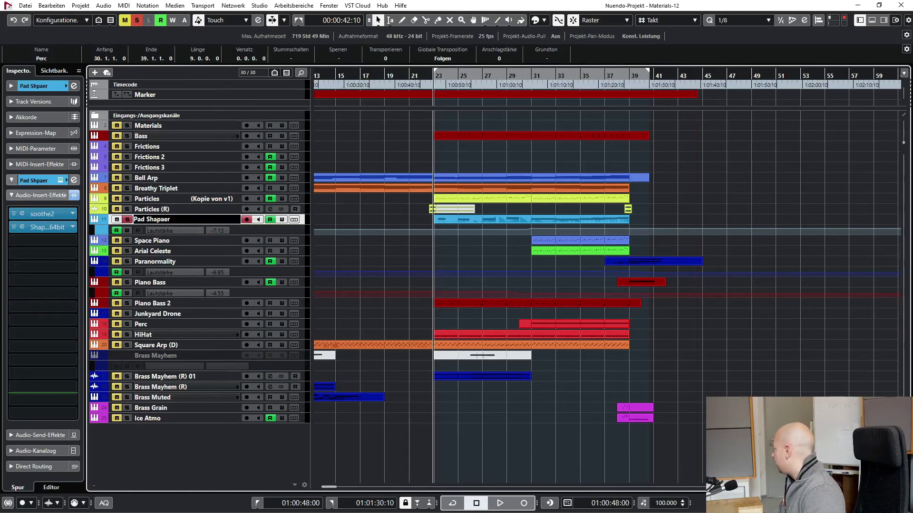
pyautogui.press('Return')
# Select the pad clip and play the soloed track from bar 23, then again from bar 31
pyautogui.click(488, 220)
pyautogui.press('space')
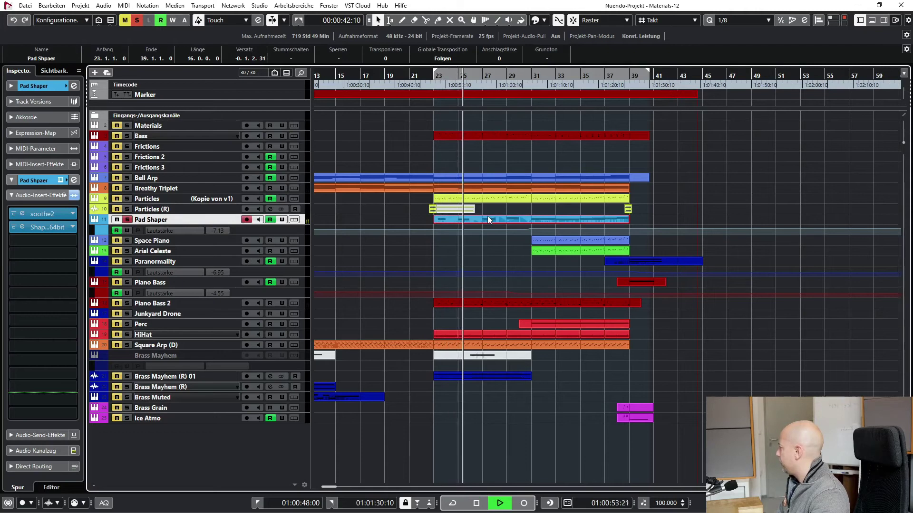
pyautogui.press('space')
pyautogui.click(531, 75)
pyautogui.press('space')
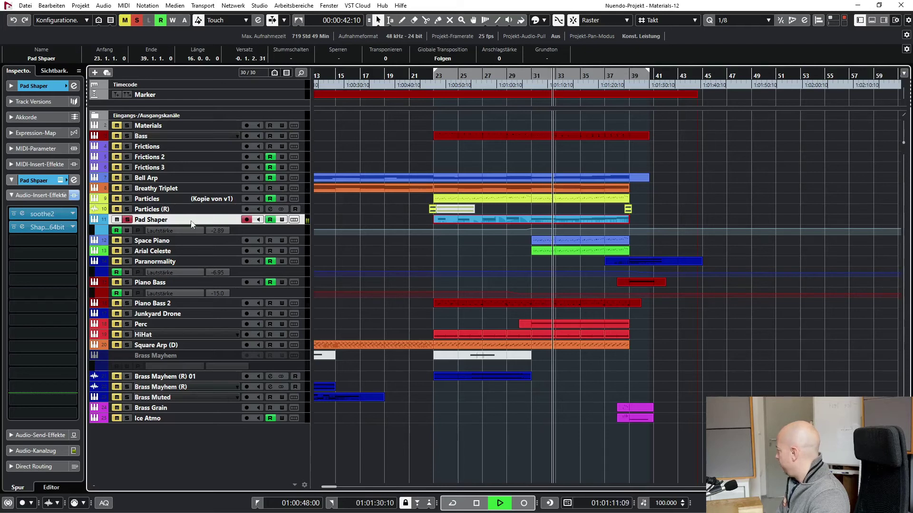
pyautogui.press('space')
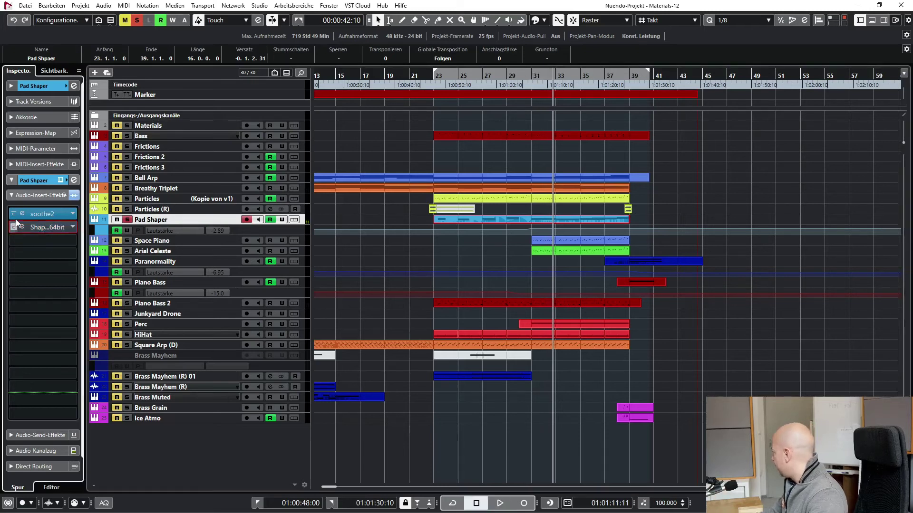
# Toggle the Pad Shaper insert bypass, then view the soothe2 and ShaperBox settings and close both plug-in windows
pyautogui.click(73, 196)
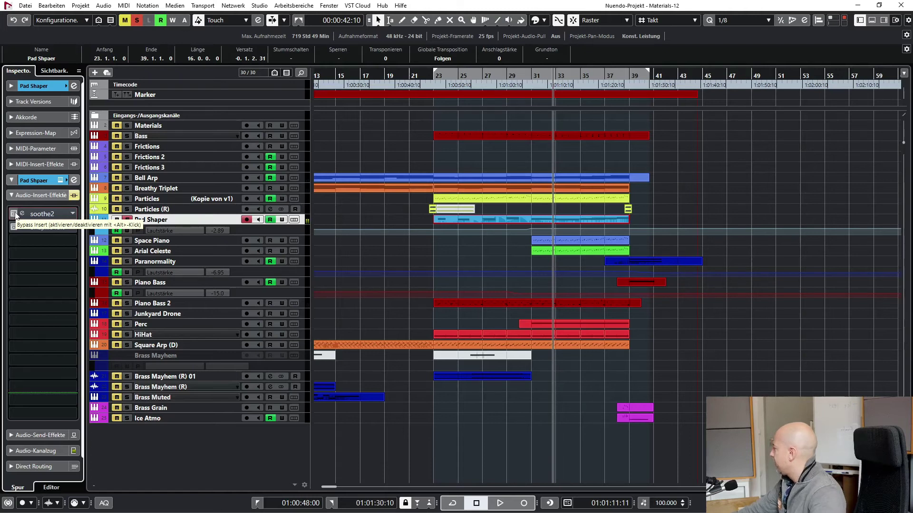
pyautogui.click(15, 214)
pyautogui.click(21, 213)
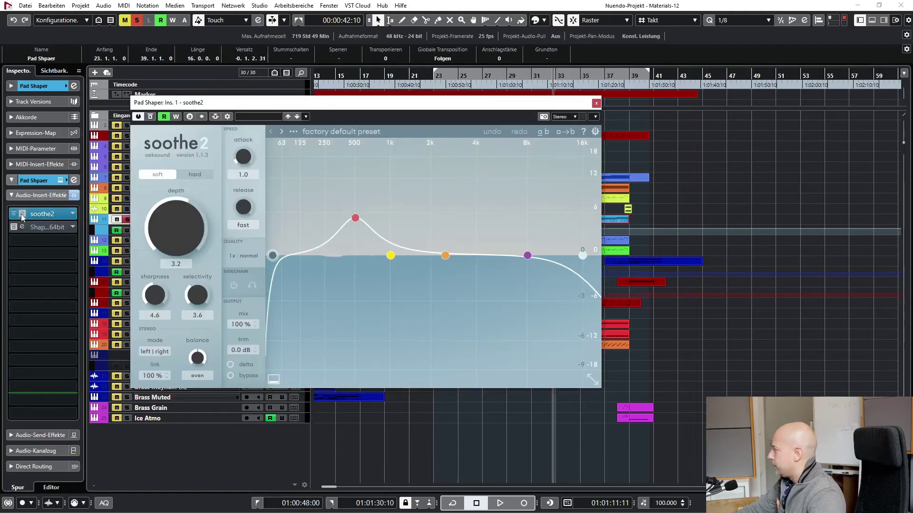
pyautogui.moveTo(313, 102); pyautogui.dragTo(395, 91)
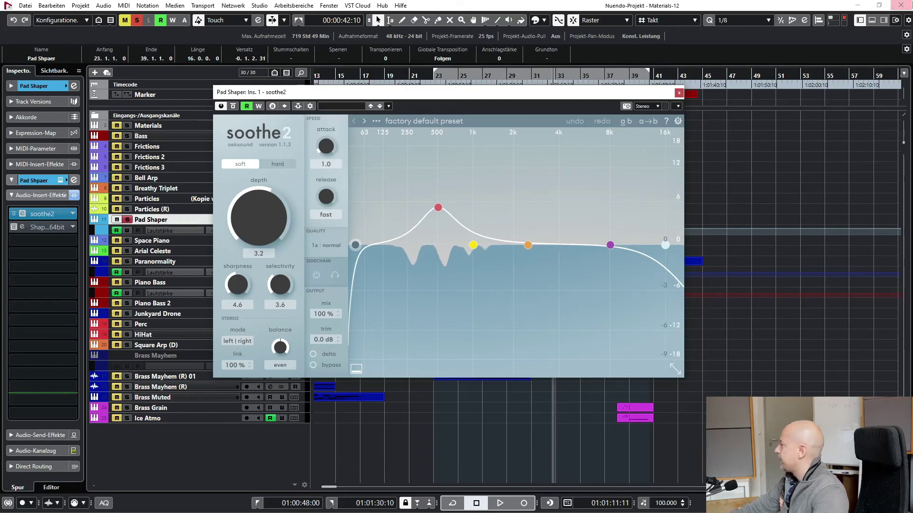
pyautogui.hotkey('ctrl', 'w')
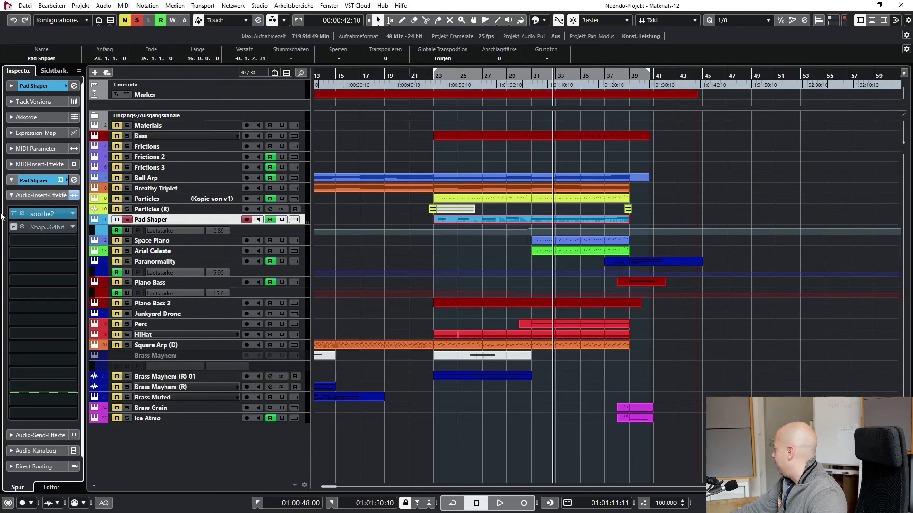
pyautogui.click(27, 226)
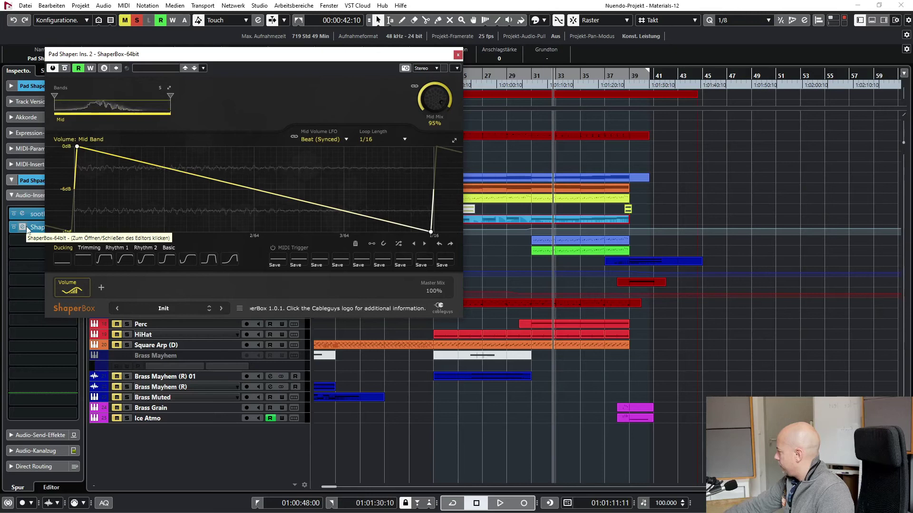
pyautogui.click(458, 55)
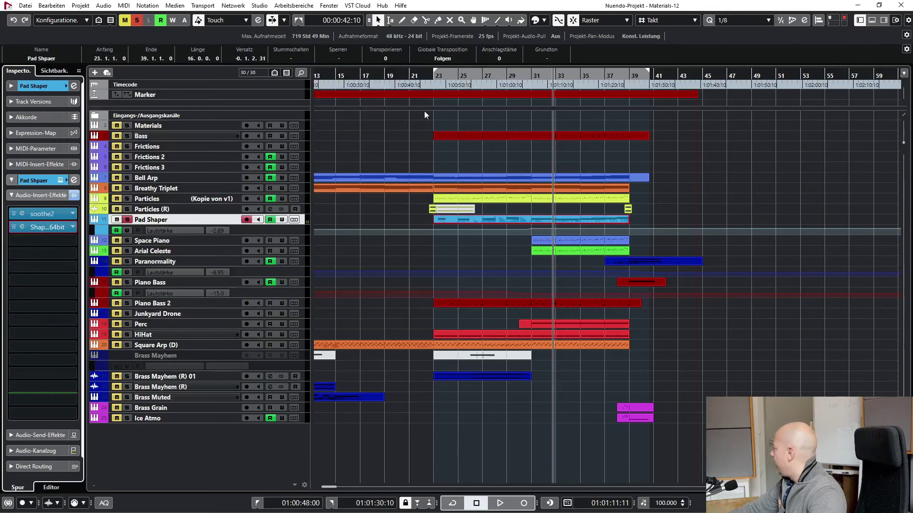
# Open the Pad Shaper instrument, view the Filter settings of the Brass Soft layer, and close the window
pyautogui.click(61, 181)
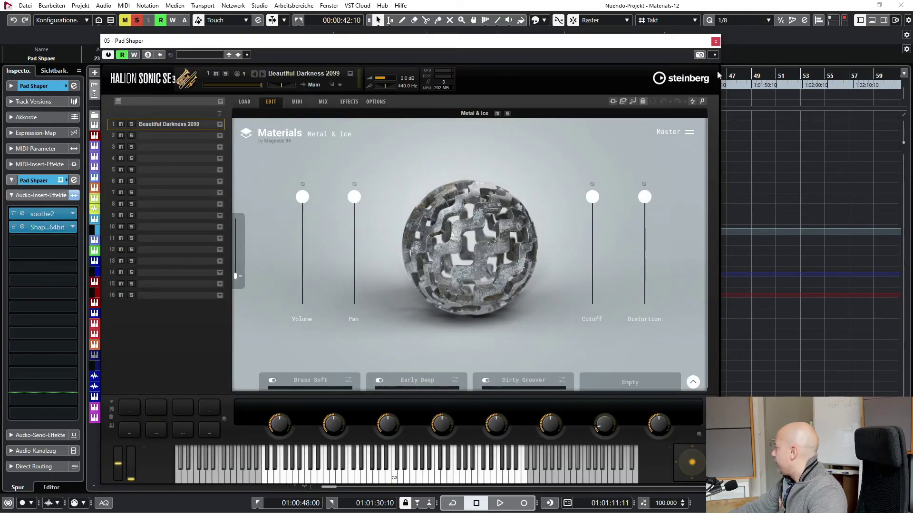
pyautogui.click(313, 378)
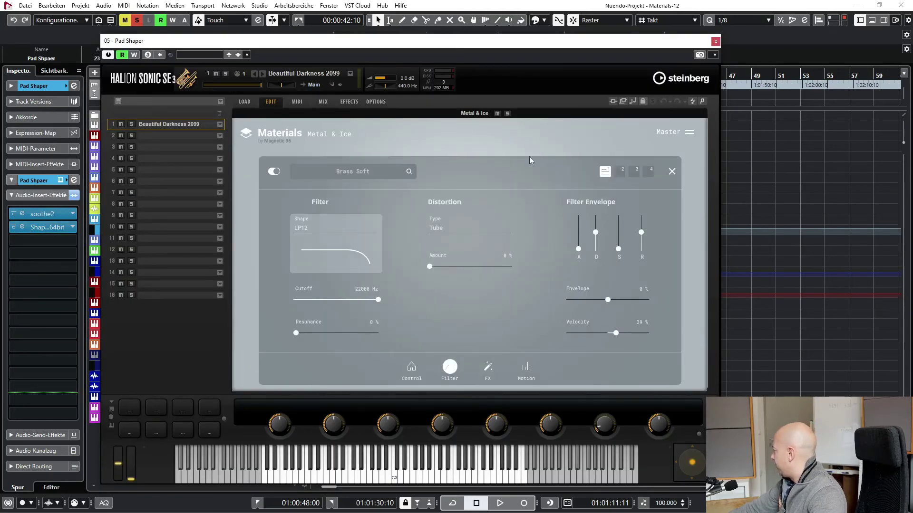
pyautogui.click(715, 41)
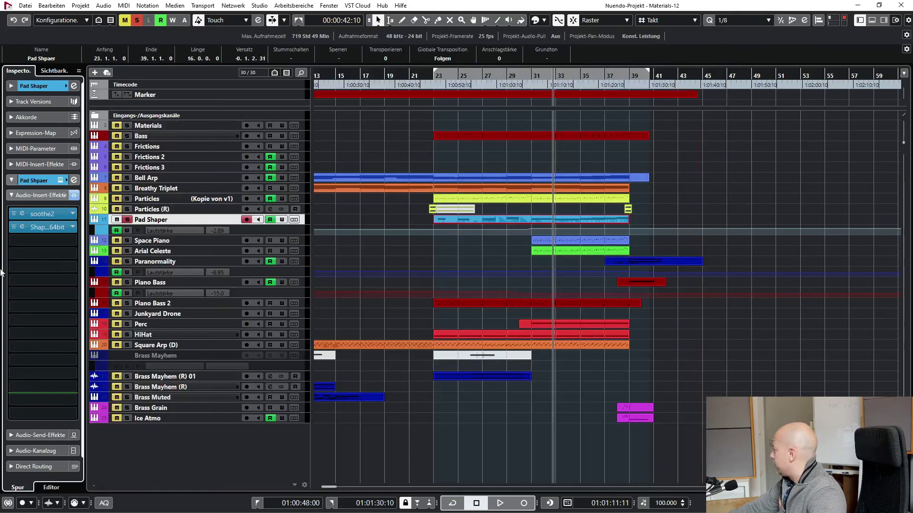
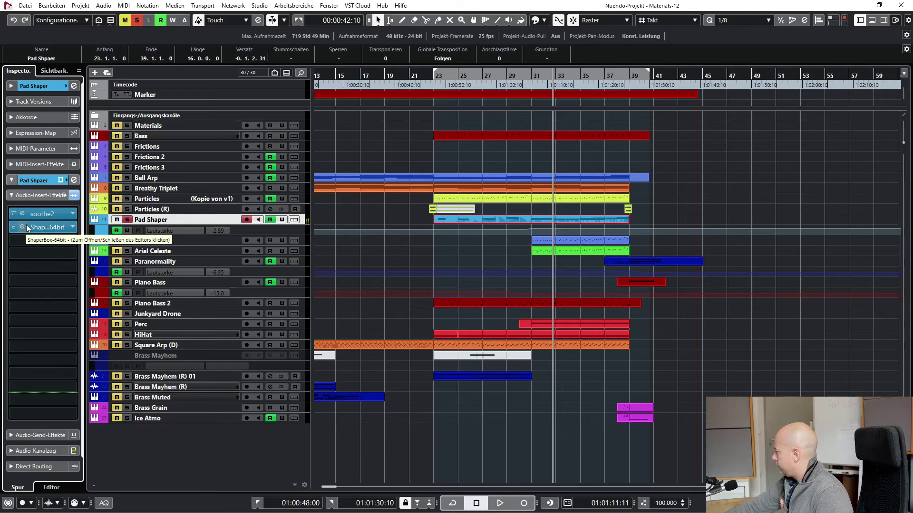
# Unsolo Pad Shaper, set the locators around the Particles track's clip at bar 31, move playback there, and enlarge the tracks vertically
pyautogui.click(127, 220)
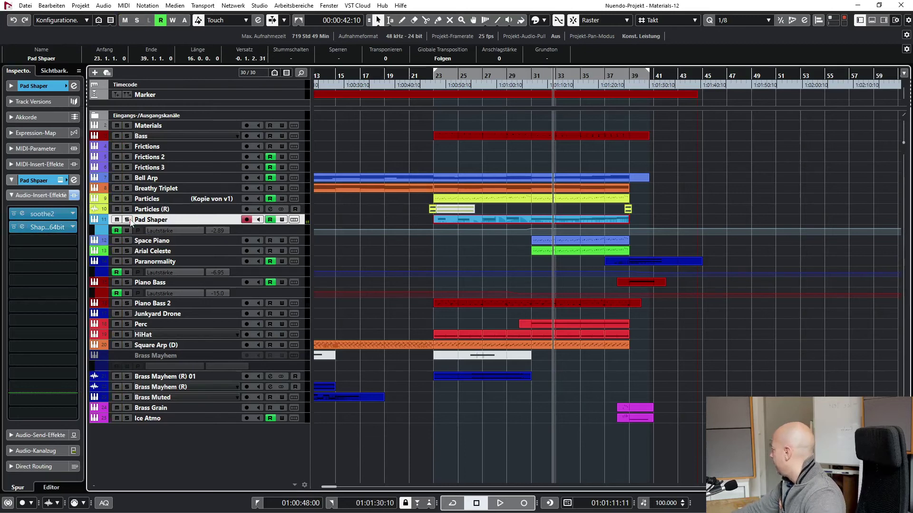
pyautogui.click(654, 187)
pyautogui.click(580, 200)
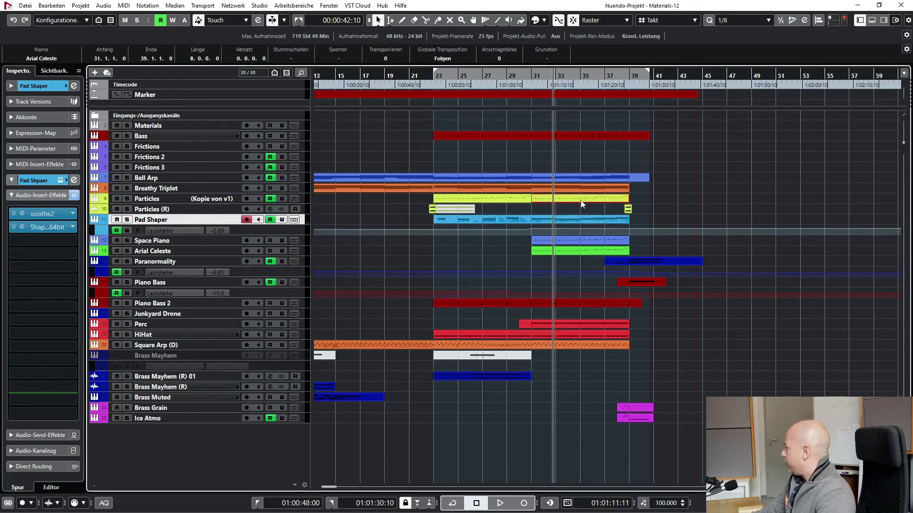
pyautogui.press('p')
pyautogui.press('KP_1')
pyautogui.hotkey('shift', 'h')
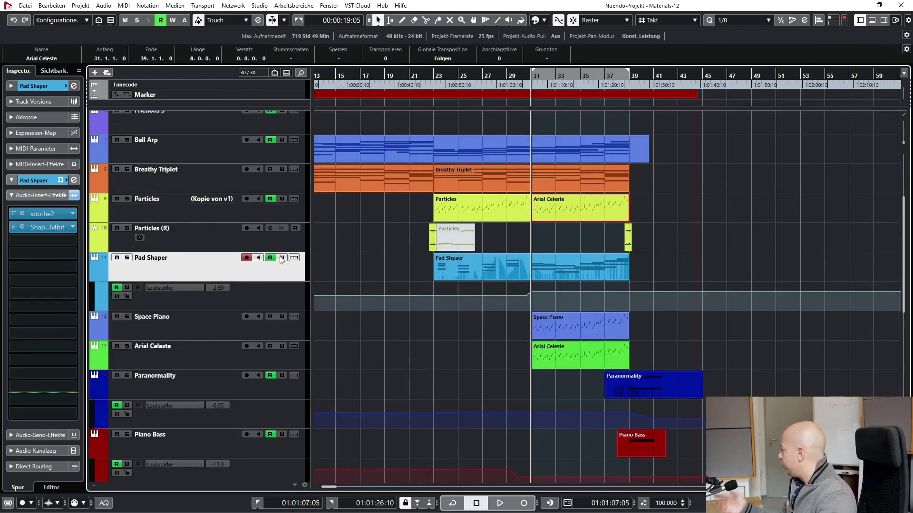
# Solo the Particles track and play it briefly from bar 31
pyautogui.click(214, 209)
pyautogui.click(210, 315)
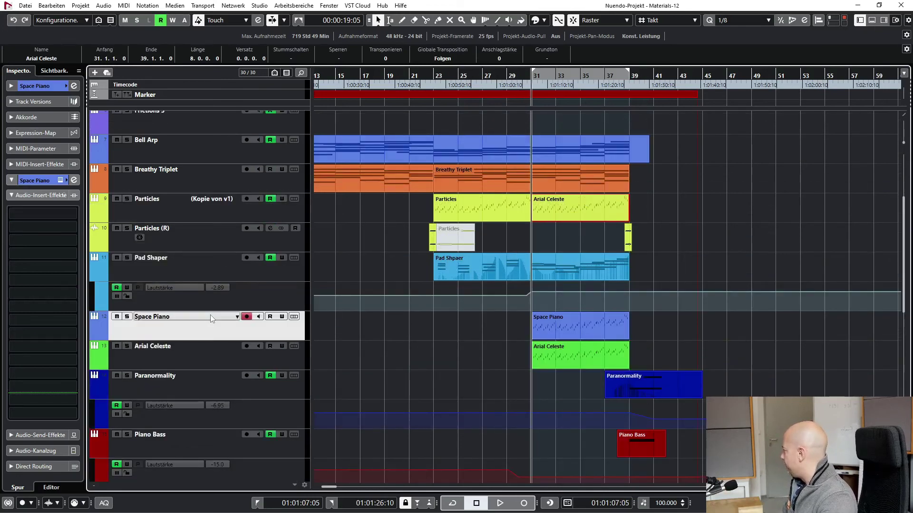
pyautogui.click(190, 209)
pyautogui.press('s')
pyautogui.press('space')
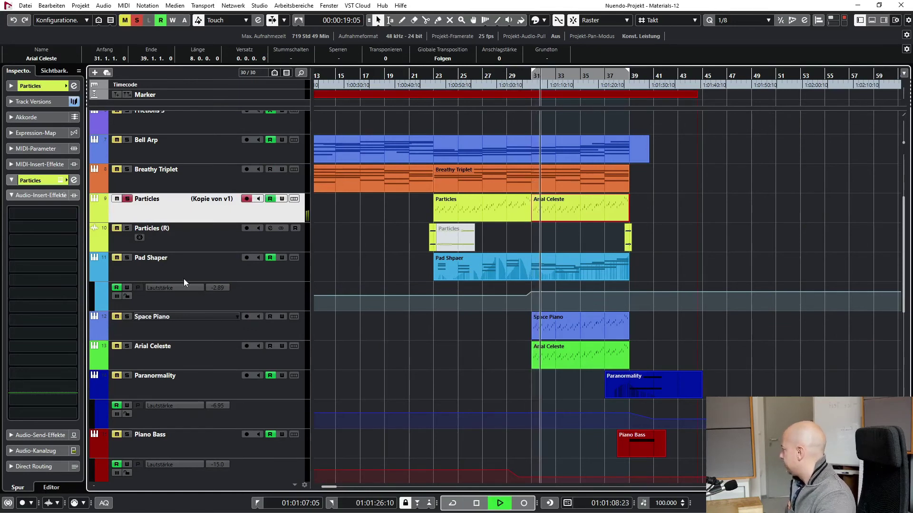
pyautogui.press('space')
# Solo Space Piano instead of Particles and play it from bar 31
pyautogui.click(126, 317)
pyautogui.press('space')
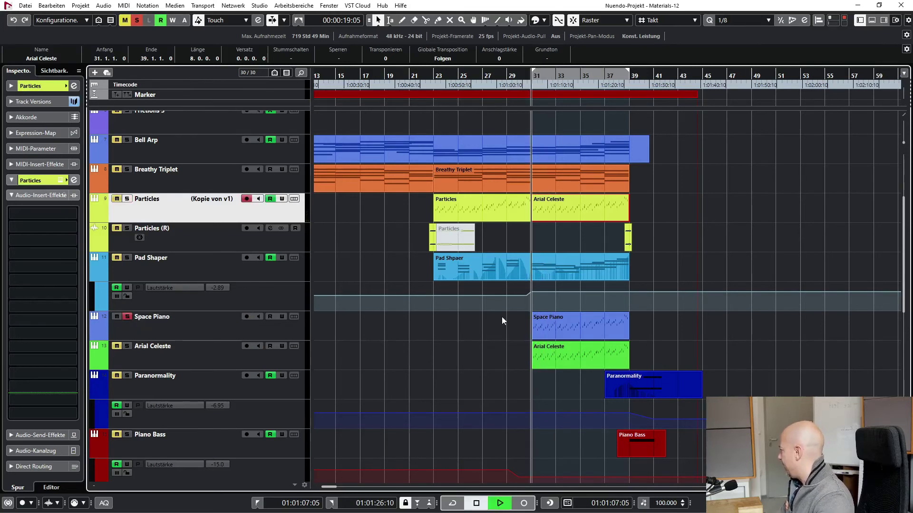
pyautogui.scroll(-4, 503, 309)
pyautogui.scroll(2, 502, 309)
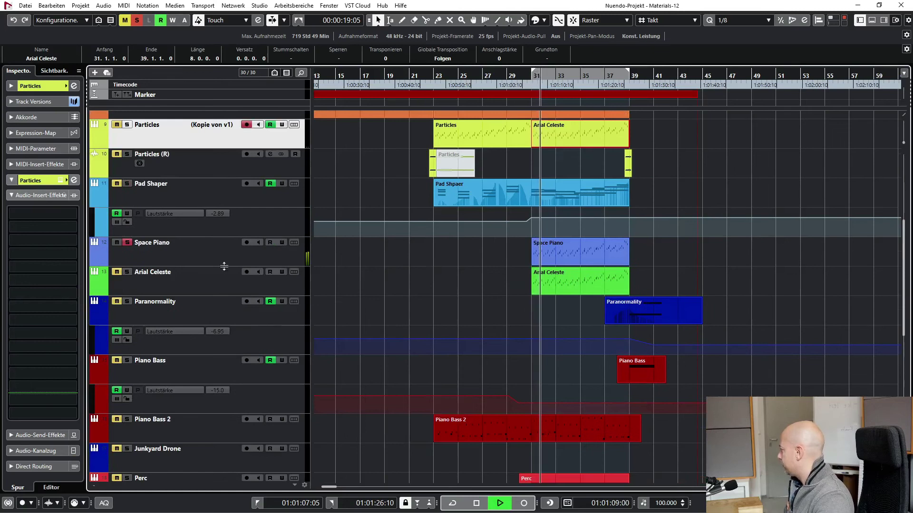
pyautogui.press('space')
# Solo Arial Celeste instead of Space Piano, select its track, and play it from bar 31
pyautogui.click(127, 272)
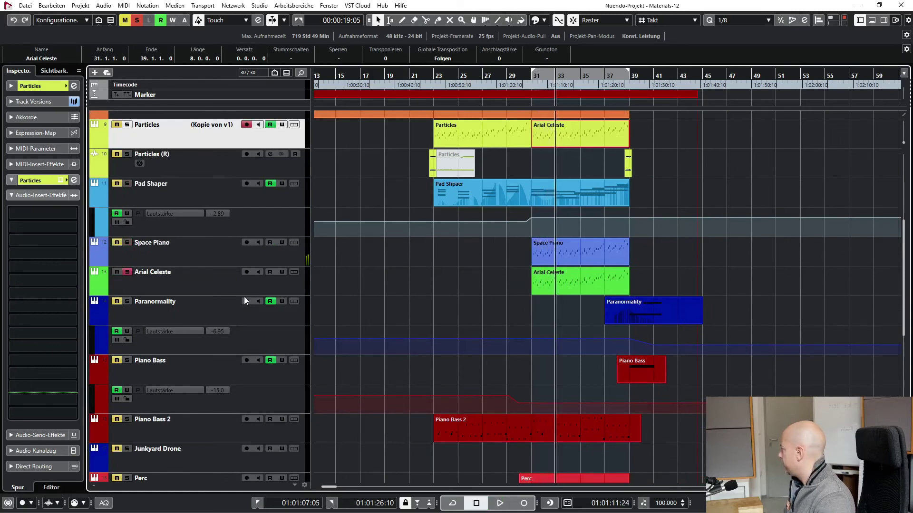
pyautogui.click(213, 290)
pyautogui.press('KP_1')
pyautogui.press('space')
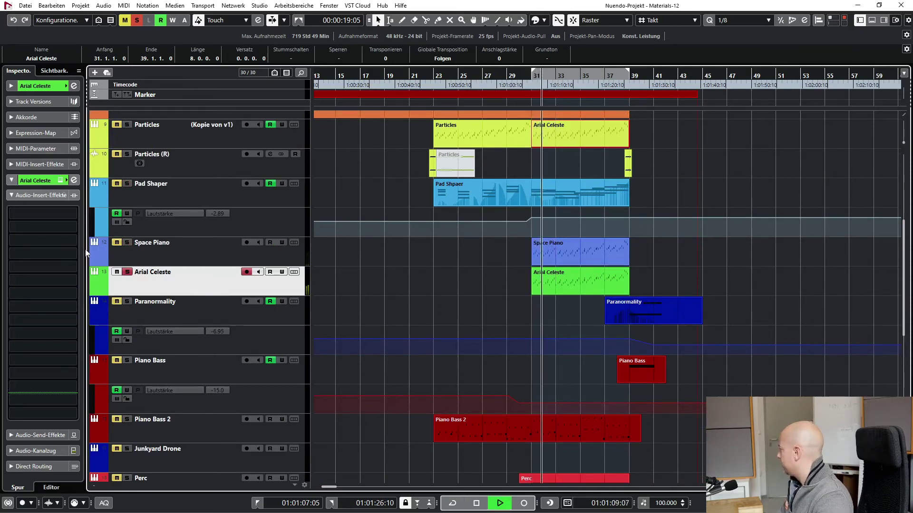
pyautogui.press('space')
# Add Space Piano and Particles to the soloed Arial Celeste and play all three tracks from bar 27
pyautogui.click(127, 243)
pyautogui.click(127, 124)
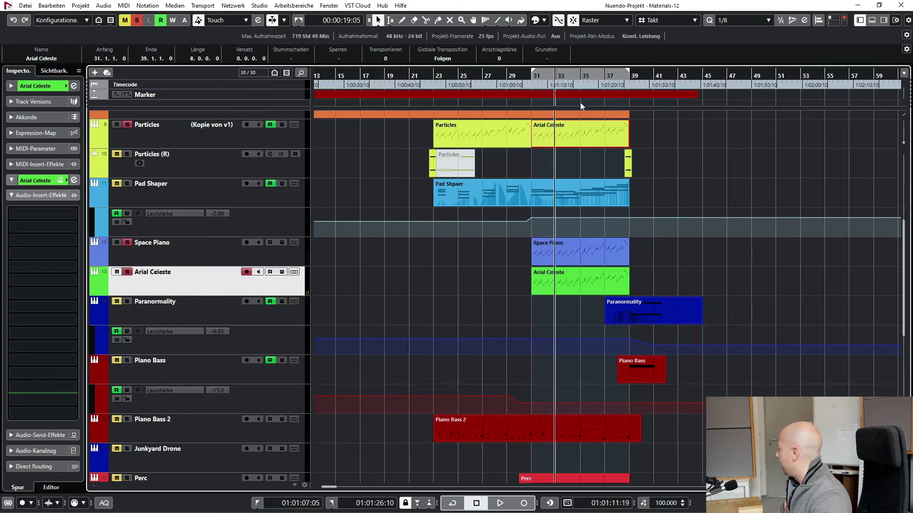
pyautogui.click(483, 76)
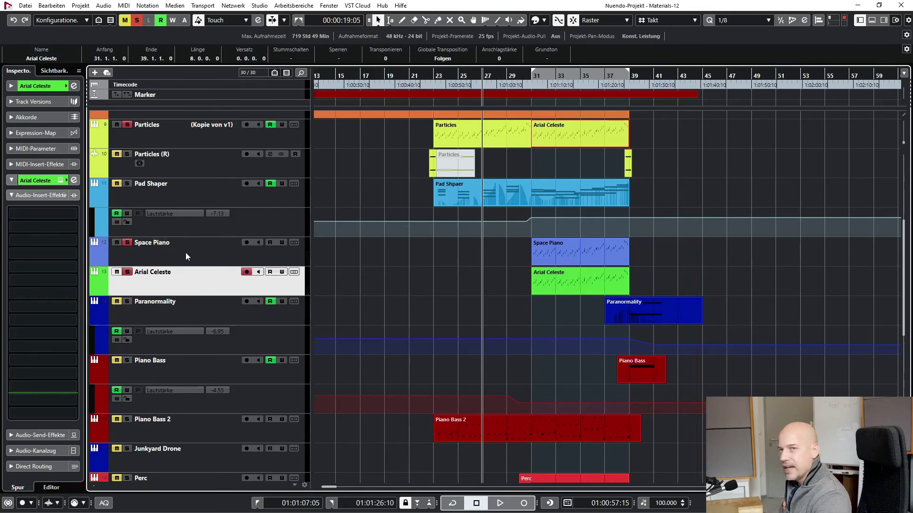
pyautogui.press('space')
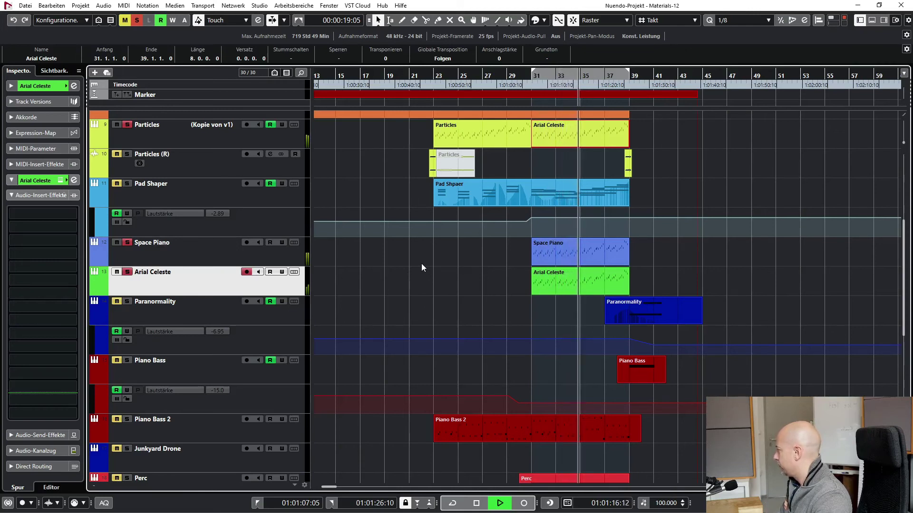
pyautogui.press('space')
# Clear all solos, select the Brass Grain clip, set the locators around it, and zoom in on the timeline
pyautogui.click(137, 20)
pyautogui.scroll(-5, 522, 341)
pyautogui.click(187, 411)
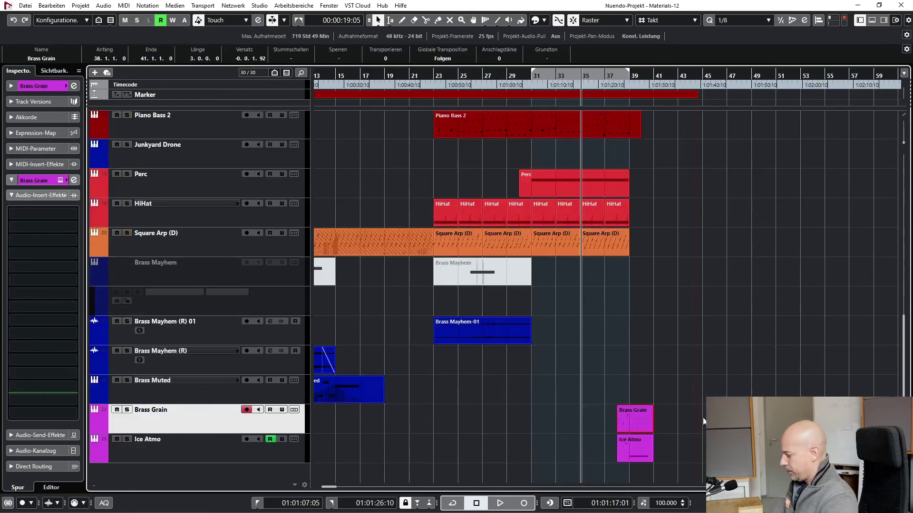
pyautogui.press('p')
pyautogui.press('h')
pyautogui.press('h')
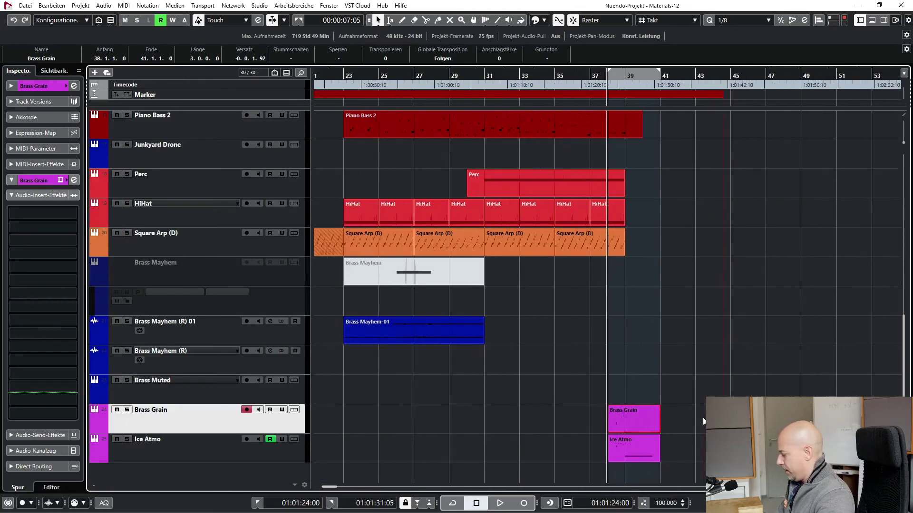
# View the Brass Grain clip's notes in the Key Editor, close it, then solo the track and play from bar 38
pyautogui.doubleClick(669, 413)
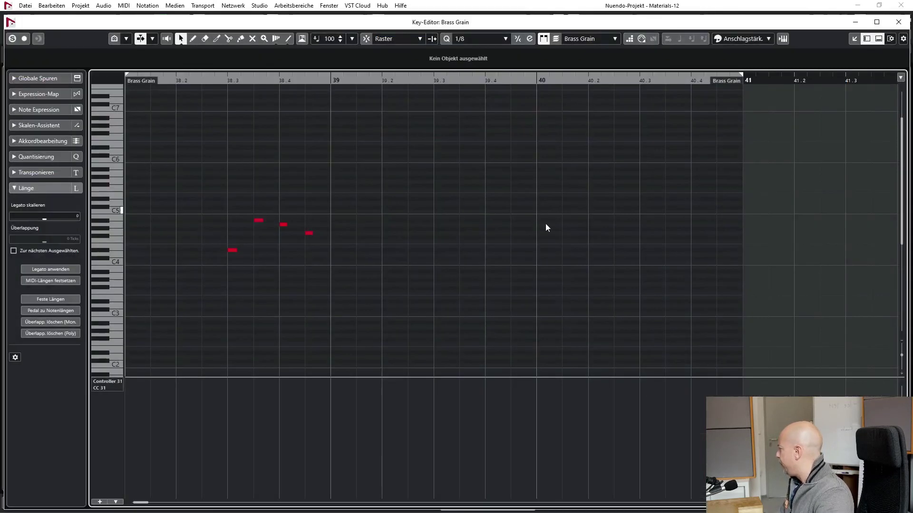
pyautogui.click(898, 22)
pyautogui.press('s')
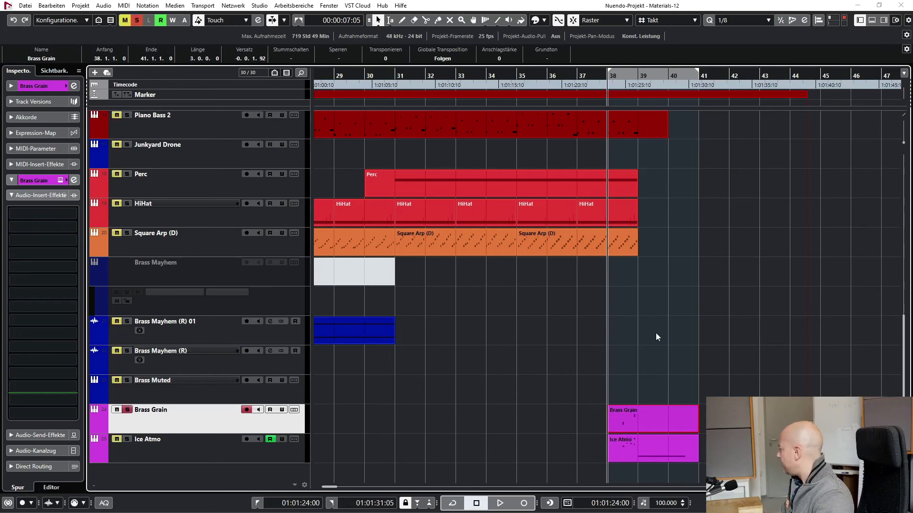
pyautogui.press('space')
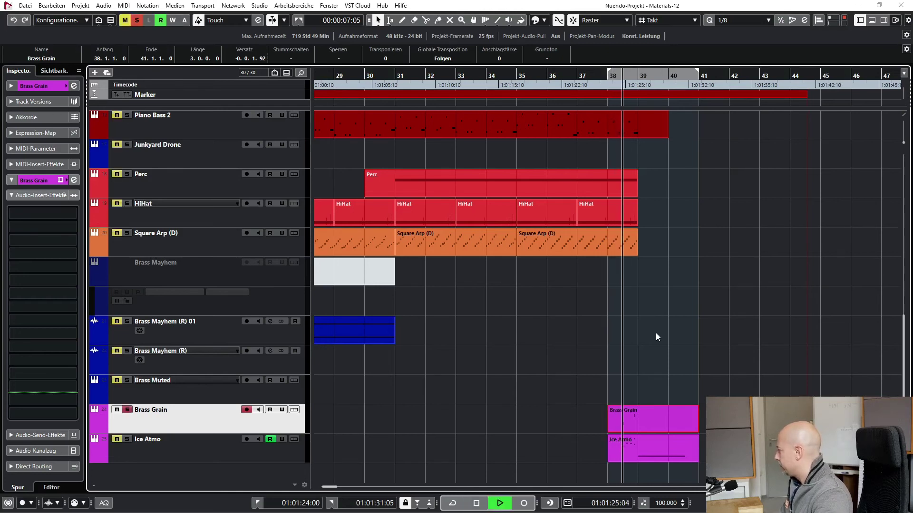
# Solo Ice Atmo instead of Brass Grain, play it, stop playback and clear the solo
pyautogui.press('space')
pyautogui.click(126, 439)
pyautogui.press('space')
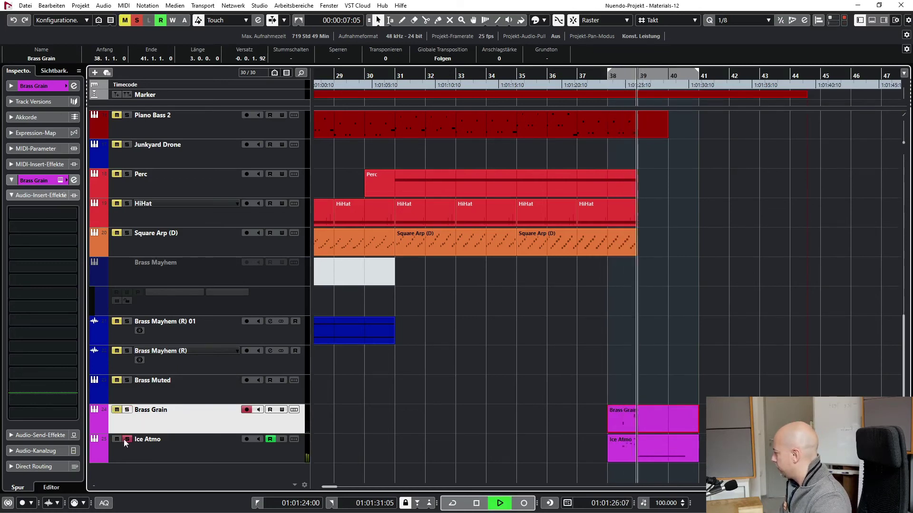
pyautogui.press('space')
pyautogui.click(125, 440)
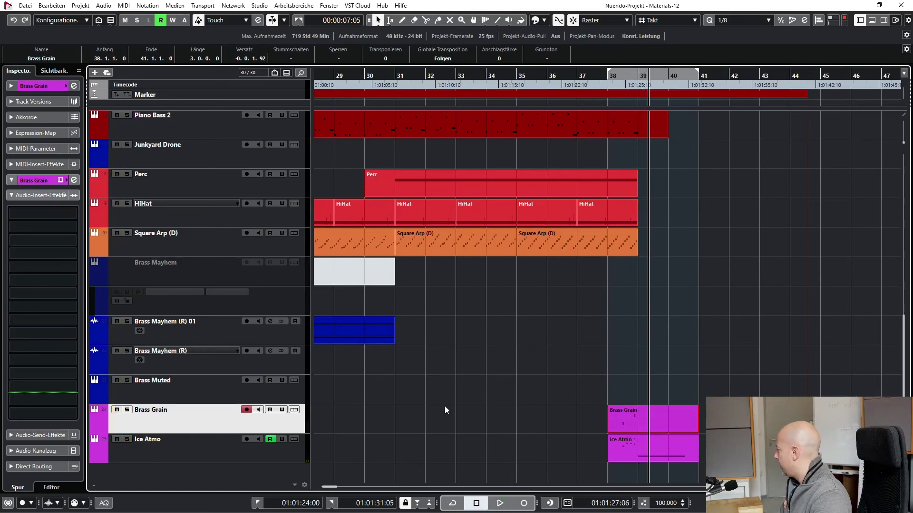
# Solo Particles, Space Piano, Arial Celeste and Brass Grain and play them together from bar 36
pyautogui.scroll(10, 444, 409)
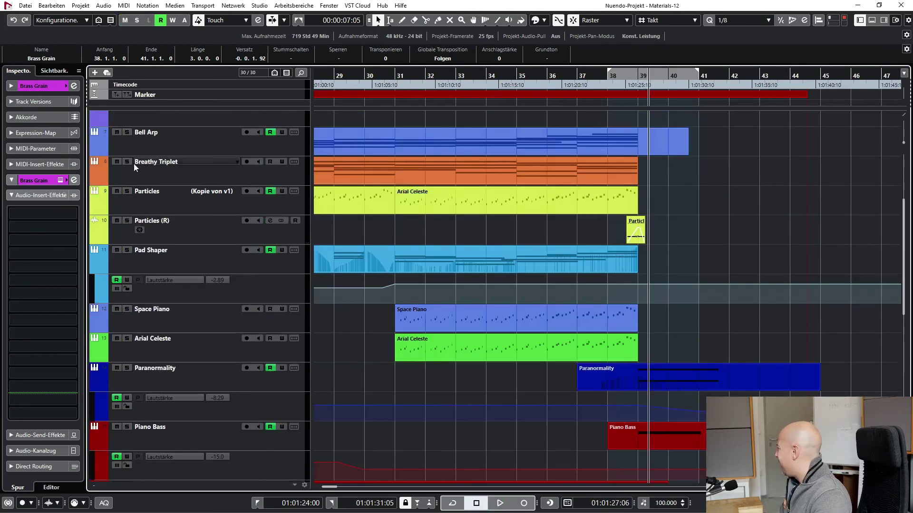
pyautogui.click(127, 191)
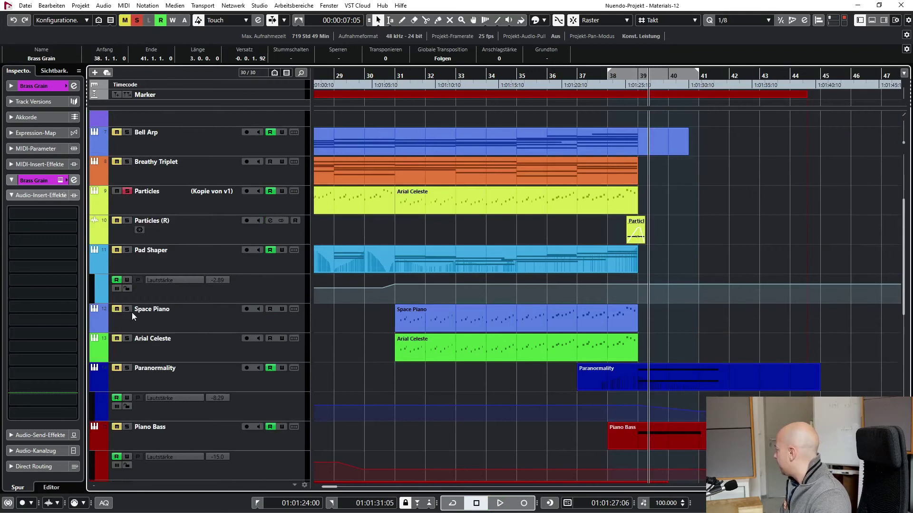
pyautogui.scroll(-10, 415, 375)
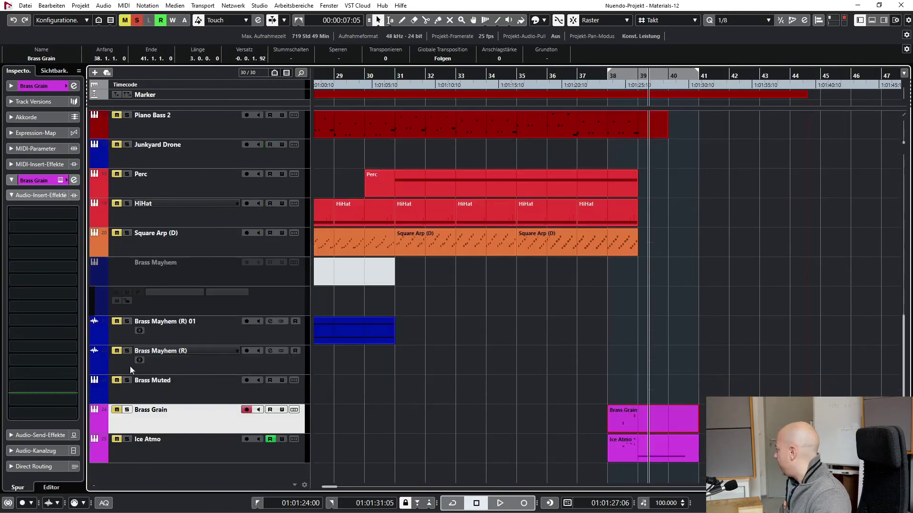
pyautogui.click(127, 410)
pyautogui.scroll(10, 668, 307)
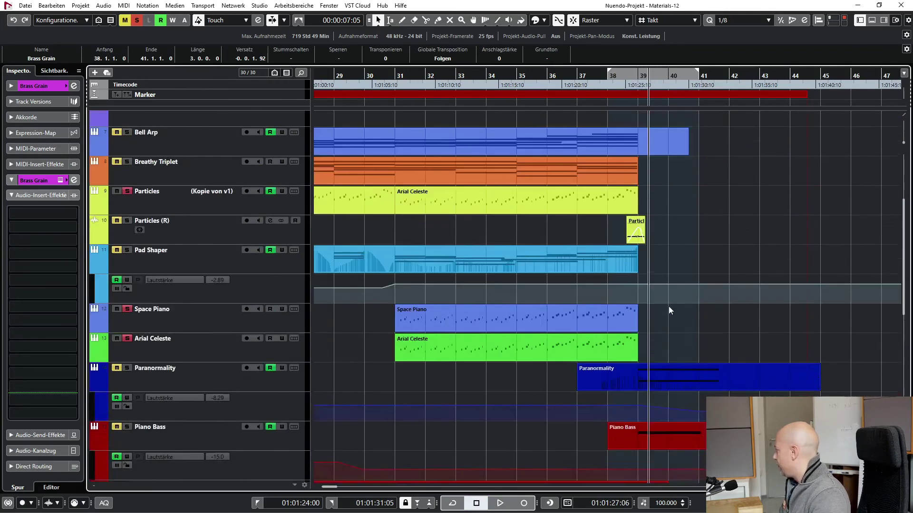
pyautogui.click(550, 77)
pyautogui.press('space')
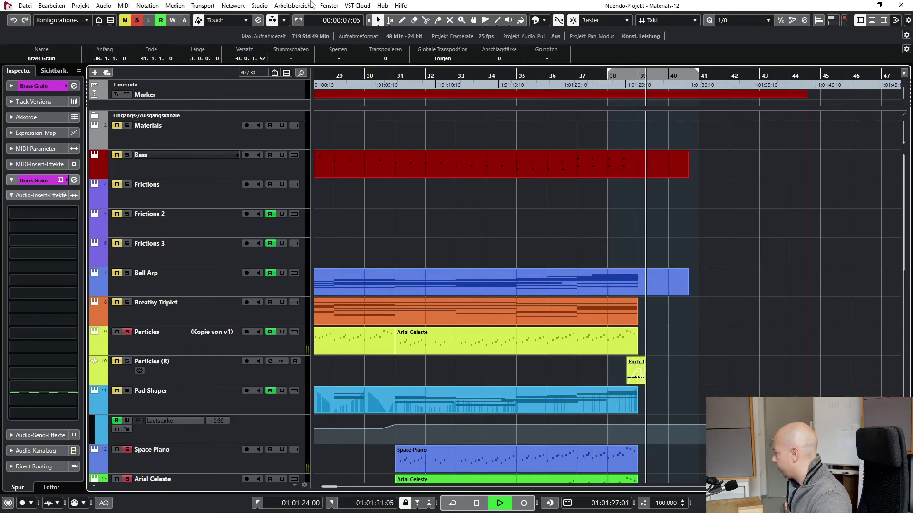
pyautogui.press('space')
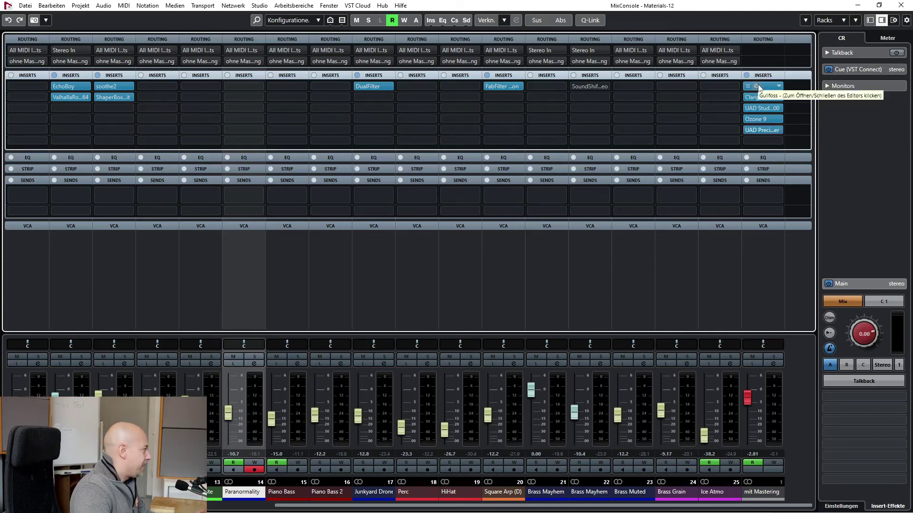
# View the mastering channel's UAD Precision Limiter settings, close them, and move the limiter into the Control Room's Main inserts
pyautogui.click(757, 128)
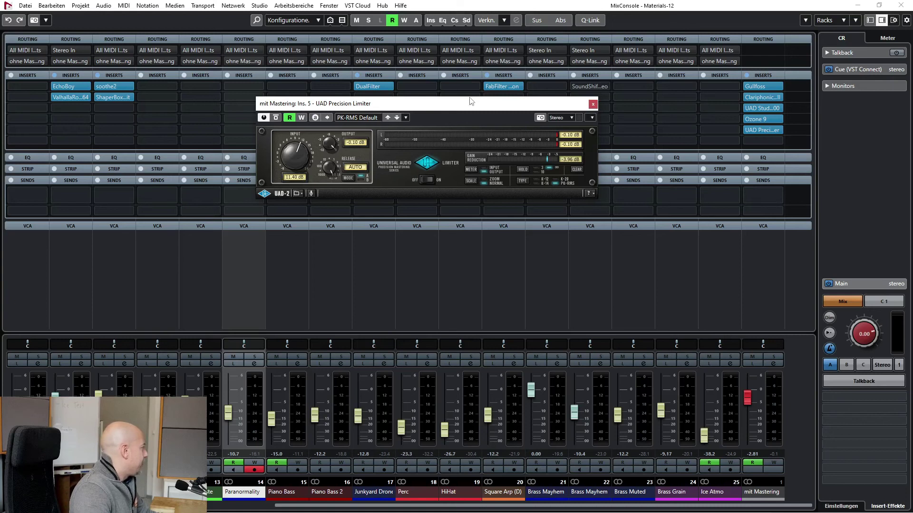
pyautogui.moveTo(466, 105); pyautogui.dragTo(471, 116)
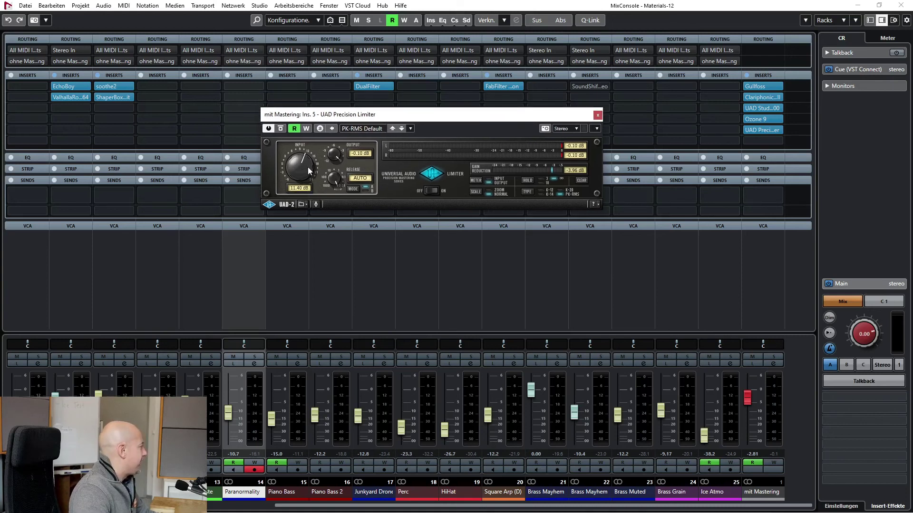
pyautogui.click(597, 115)
pyautogui.moveTo(756, 129); pyautogui.dragTo(849, 396)
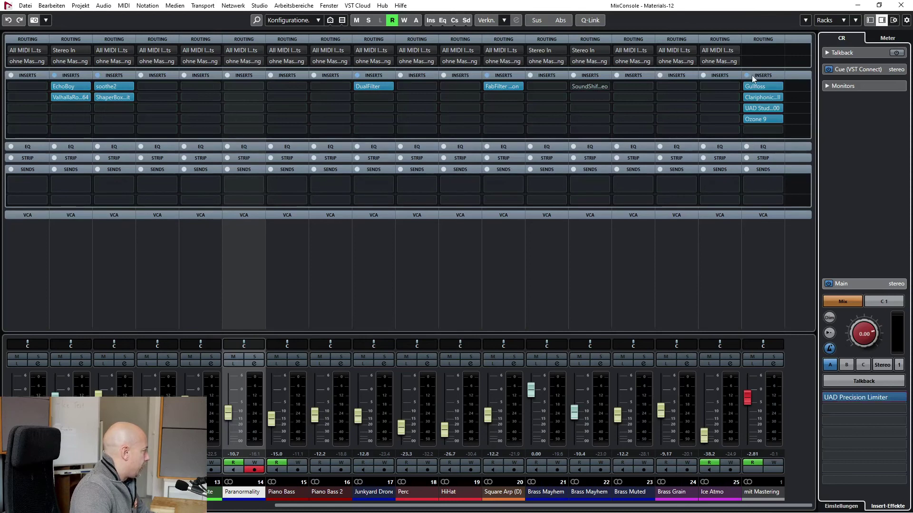
# Bypass each of the four remaining mastering channel inserts individually, from Gullfoss to Ozone 9, and close the MixConsole
pyautogui.click(747, 75)
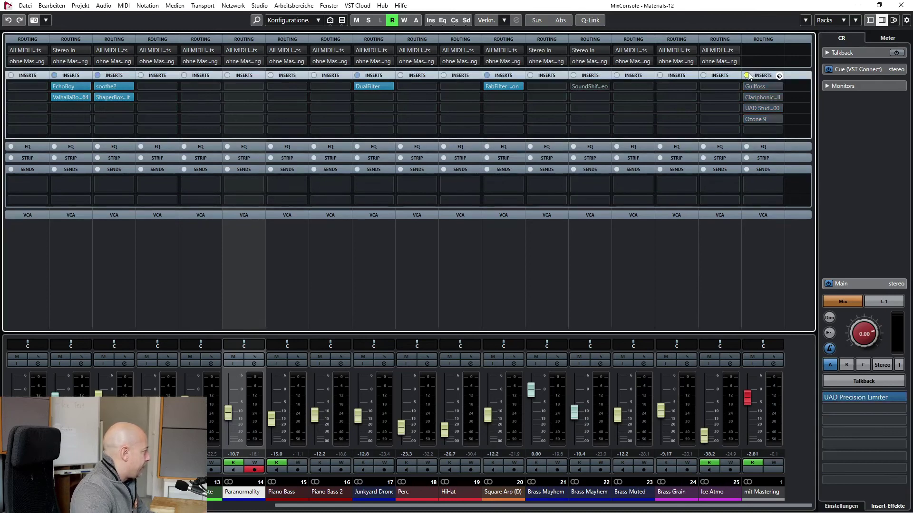
pyautogui.click(747, 76)
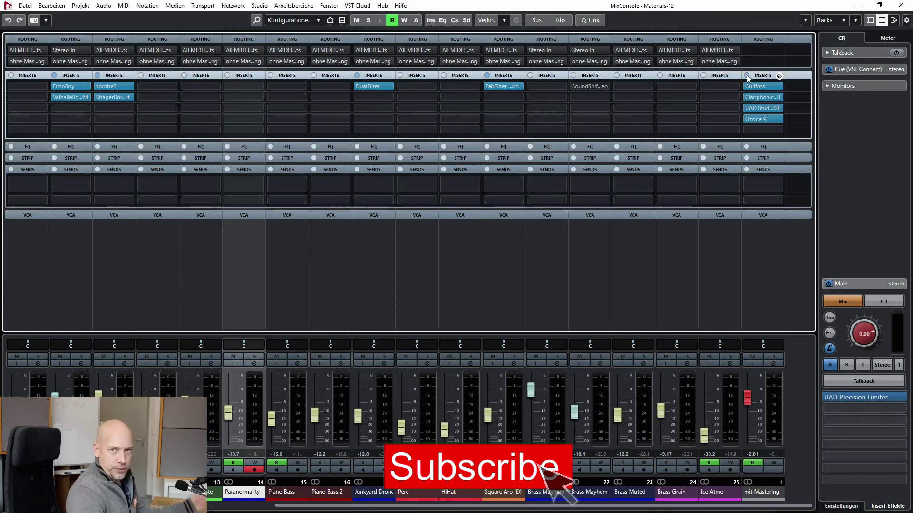
pyautogui.click(747, 86)
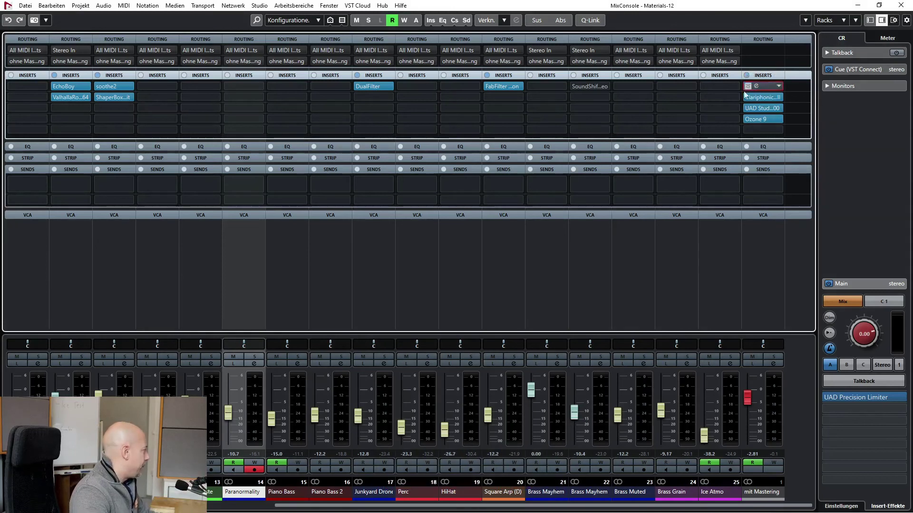
pyautogui.click(744, 97)
pyautogui.click(745, 107)
pyautogui.click(743, 118)
pyautogui.click(900, 5)
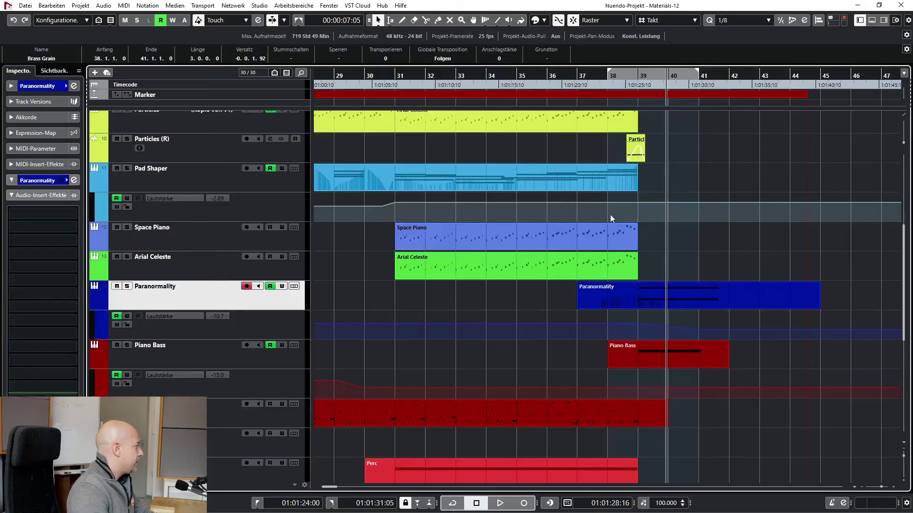
# Set the locators around the Space Piano clip, bars 31 to 39, and turn on cycle playback
pyautogui.click(458, 227)
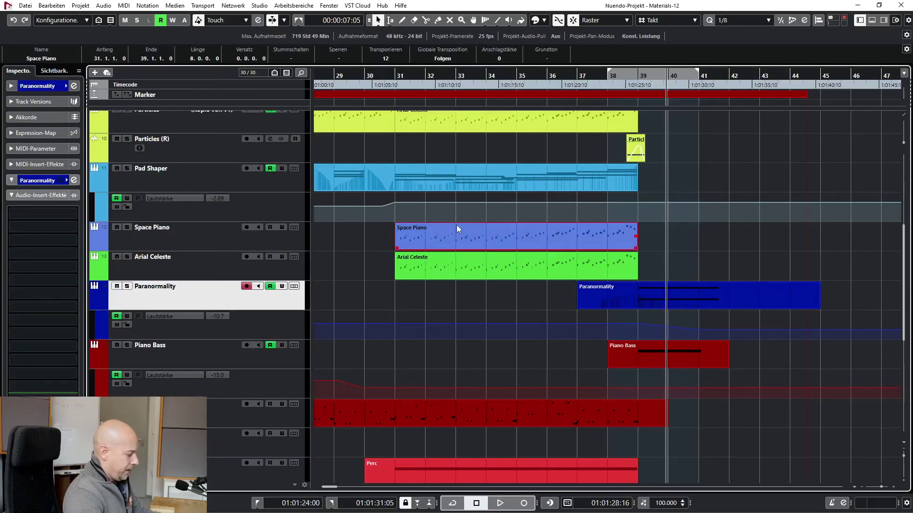
pyautogui.press('p')
pyautogui.press('KP_Divide')
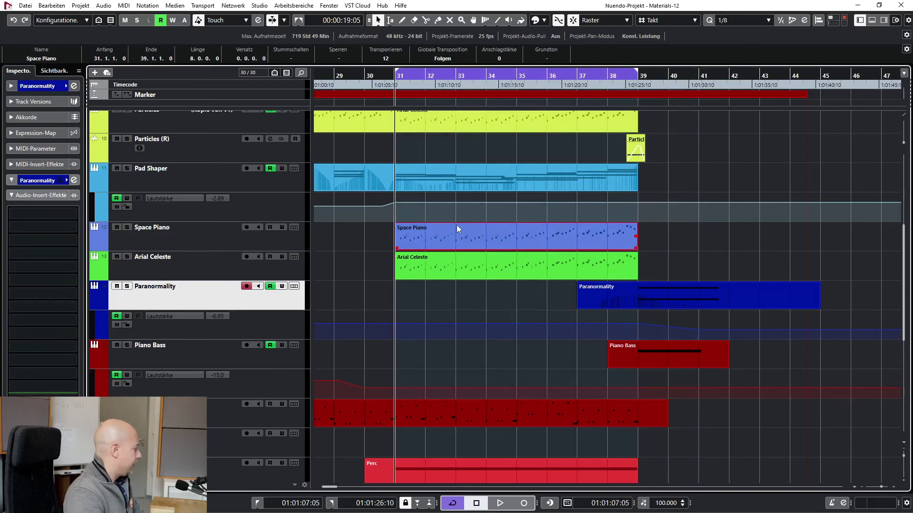
# Reopen the MixConsole, reactivate Gullfoss on the mastering channel and open its settings
pyautogui.press('F3')
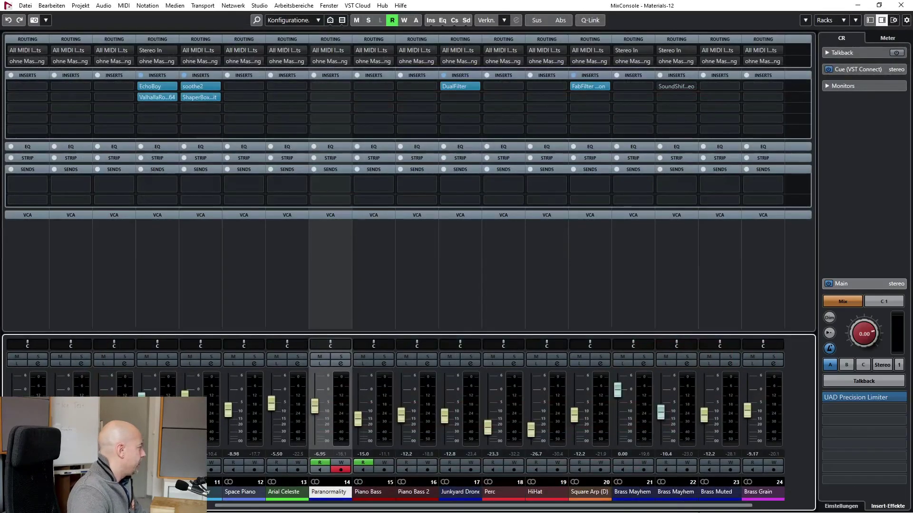
pyautogui.moveTo(719, 507); pyautogui.dragTo(803, 498)
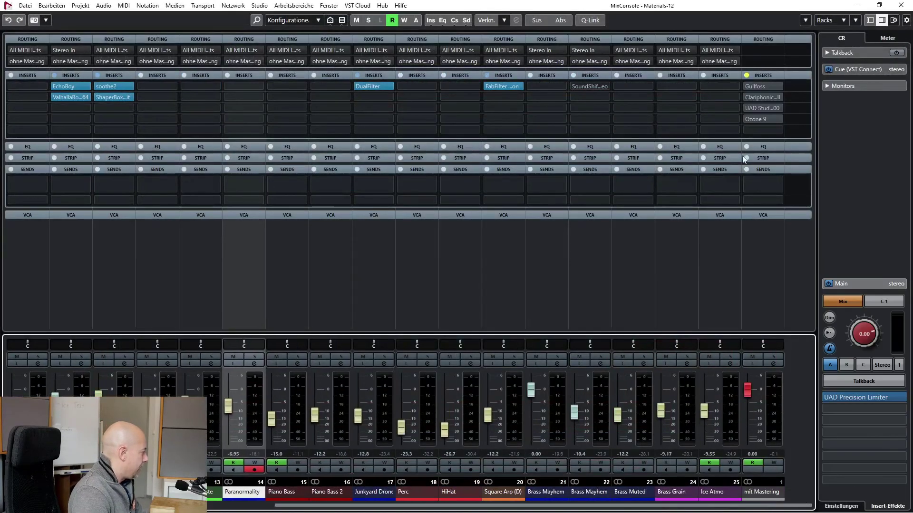
pyautogui.click(746, 88)
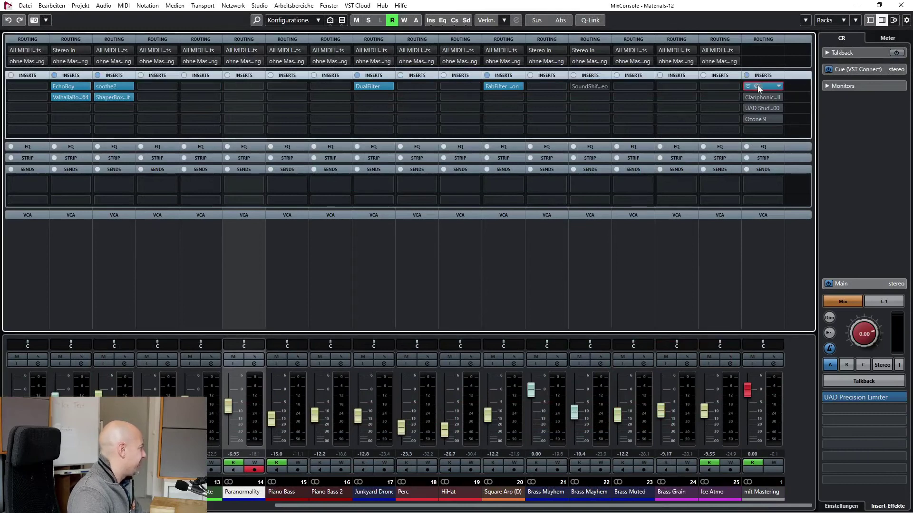
pyautogui.click(757, 85)
pyautogui.moveTo(491, 99); pyautogui.dragTo(416, 66)
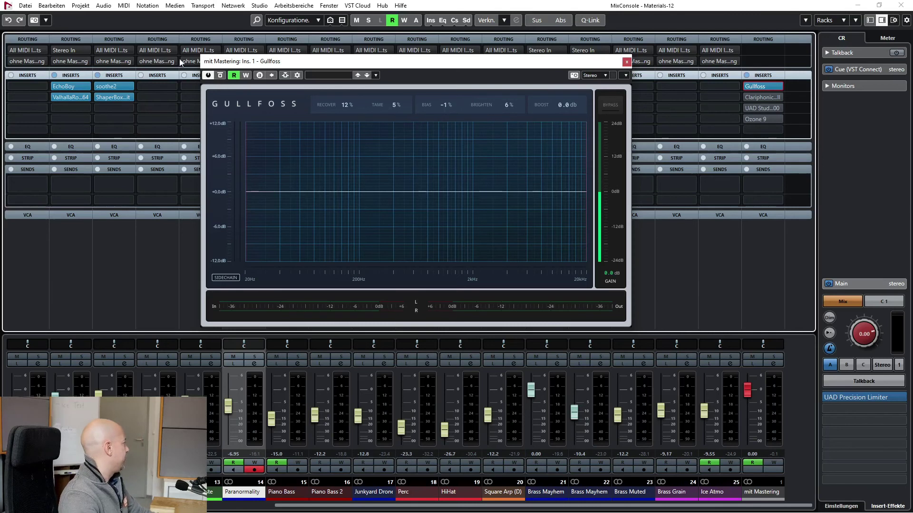
# Play the loop and compare the mix with Gullfoss bypassed and active, leaving it active
pyautogui.click(220, 75)
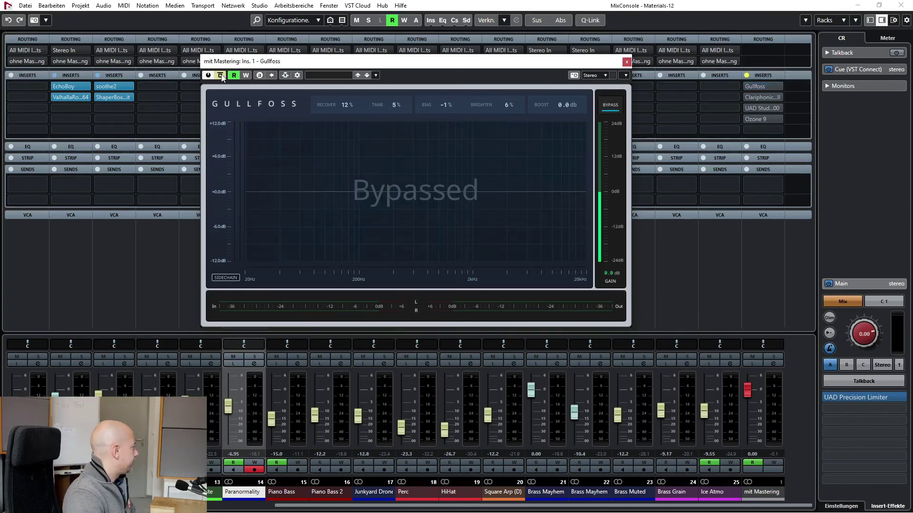
pyautogui.press('space')
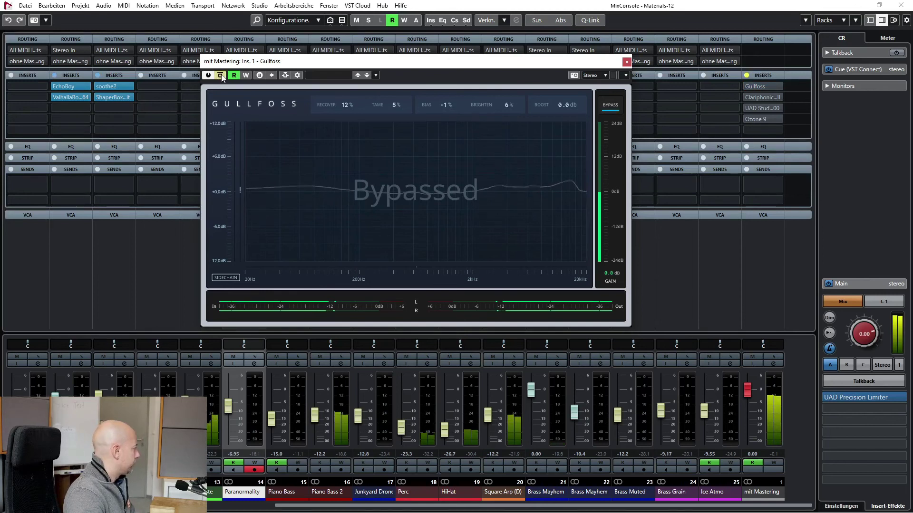
pyautogui.click(221, 76)
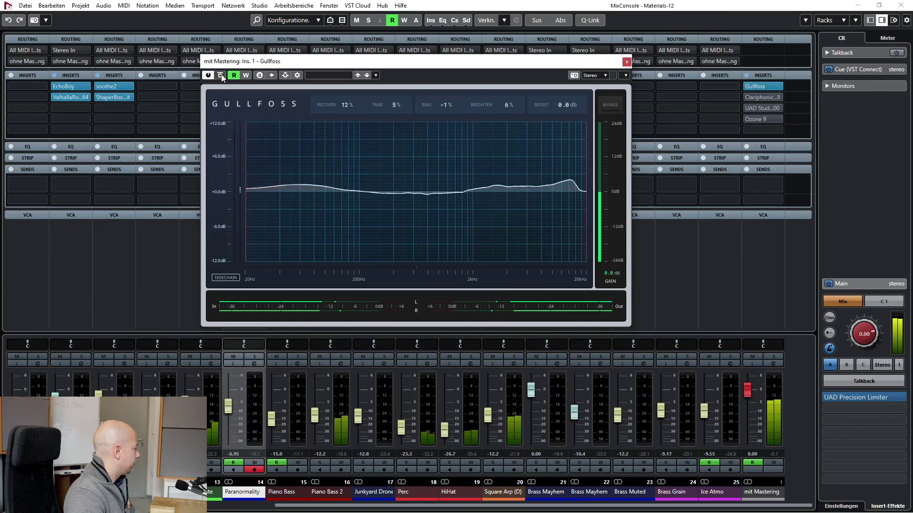
pyautogui.click(221, 76)
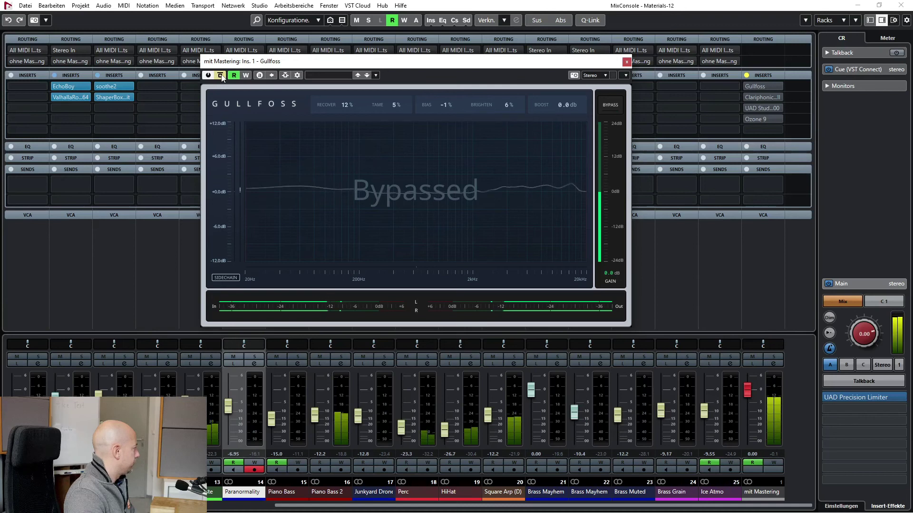
pyautogui.click(221, 76)
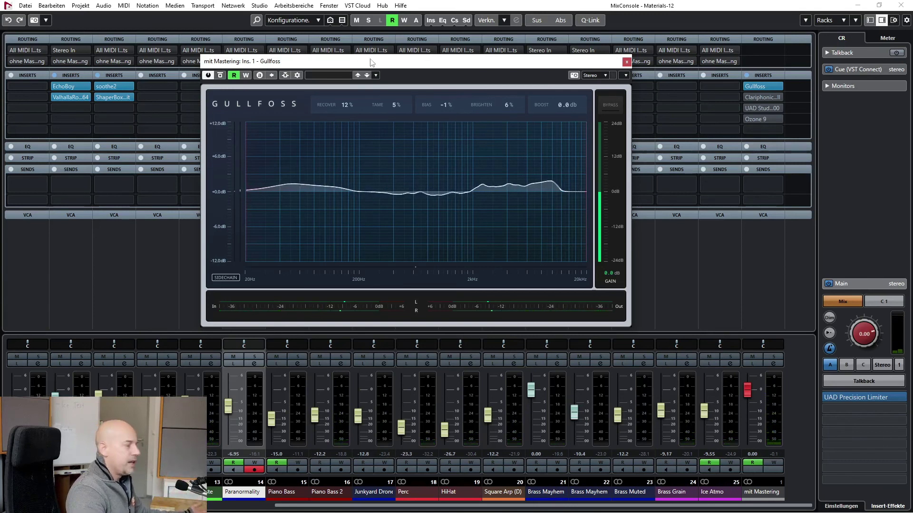
# Close Gullfoss, then activate the mastering channel's Clariphonic DSP MKII and open its settings
pyautogui.click(628, 62)
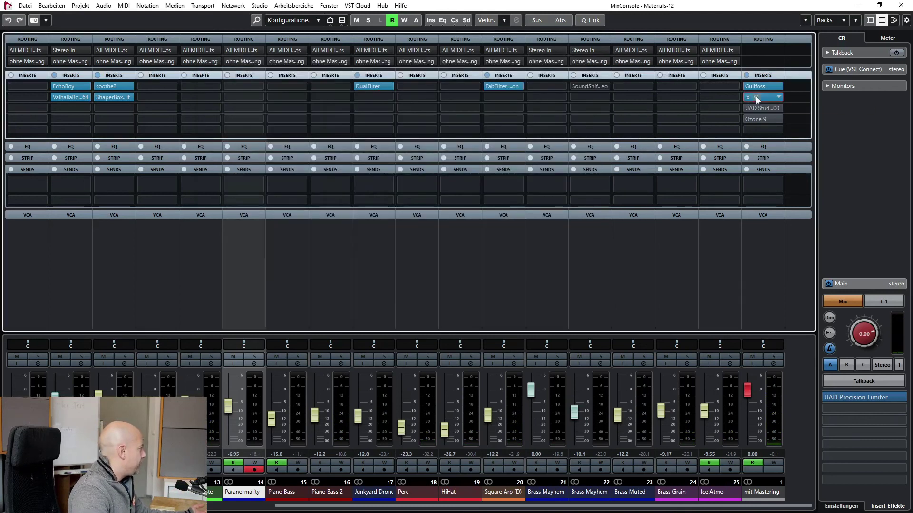
pyautogui.click(755, 97)
pyautogui.moveTo(429, 80); pyautogui.dragTo(430, 79)
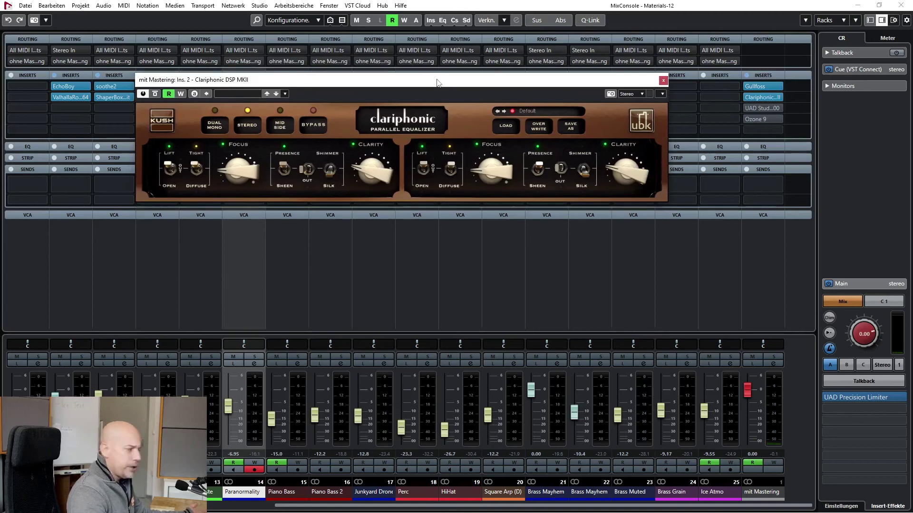
pyautogui.click(351, 206)
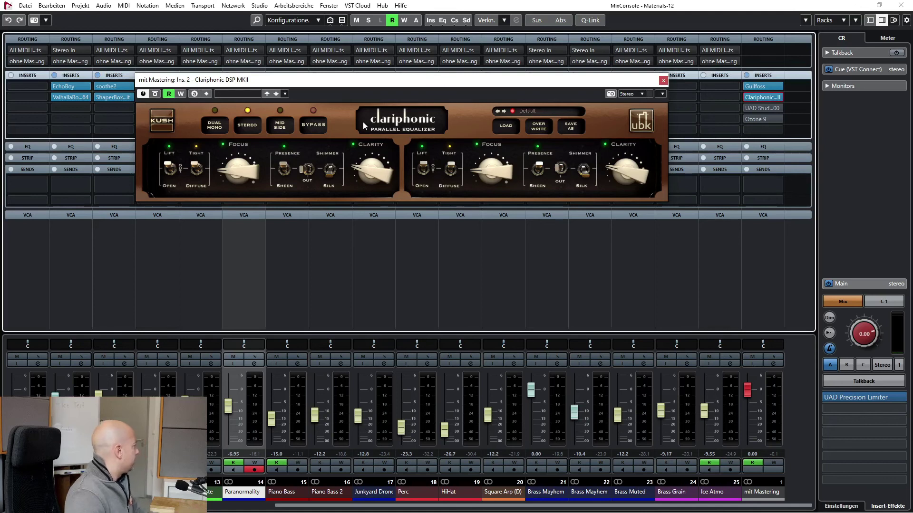
# Play the loop and compare the mix with Clariphonic DSP MKII bypassed and active, leaving it active
pyautogui.click(156, 94)
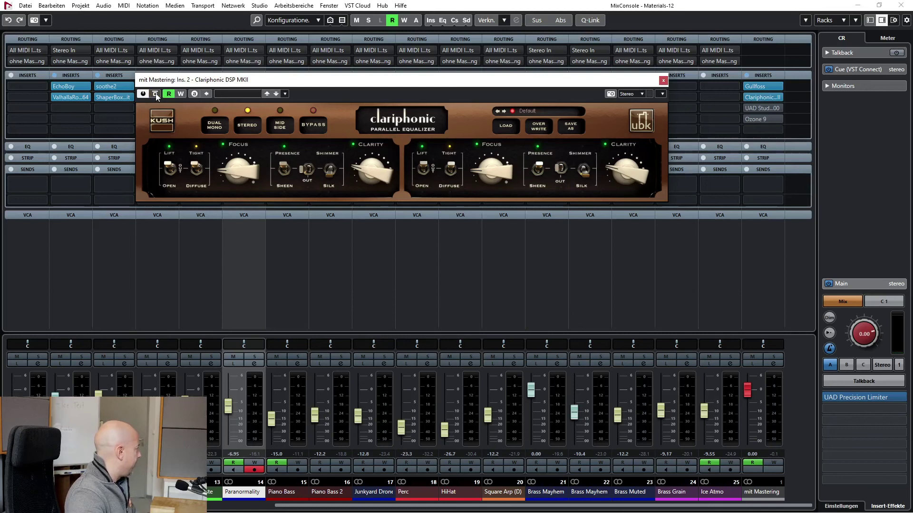
pyautogui.click(156, 94)
pyautogui.press('space')
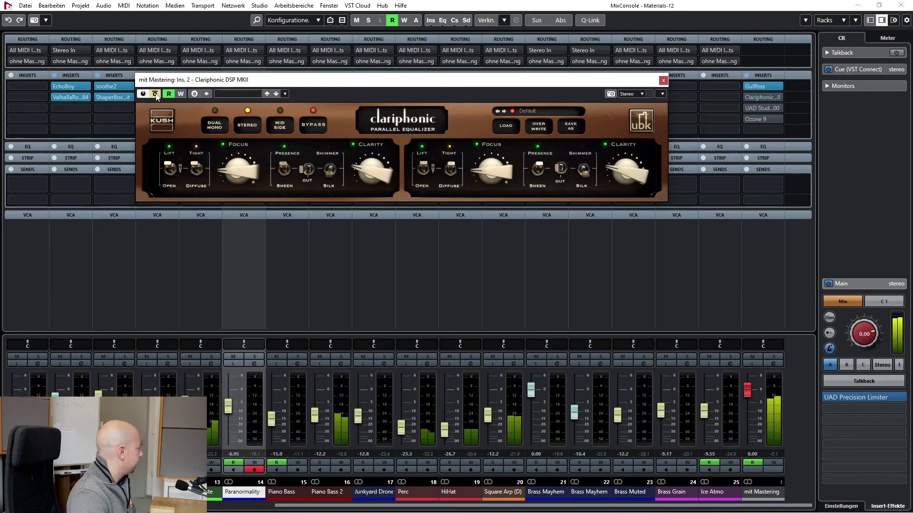
pyautogui.click(155, 95)
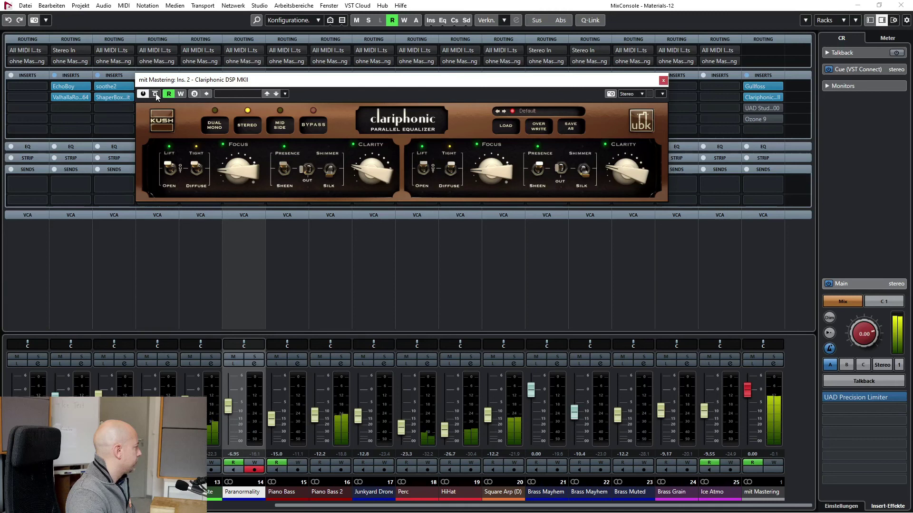
pyautogui.click(155, 94)
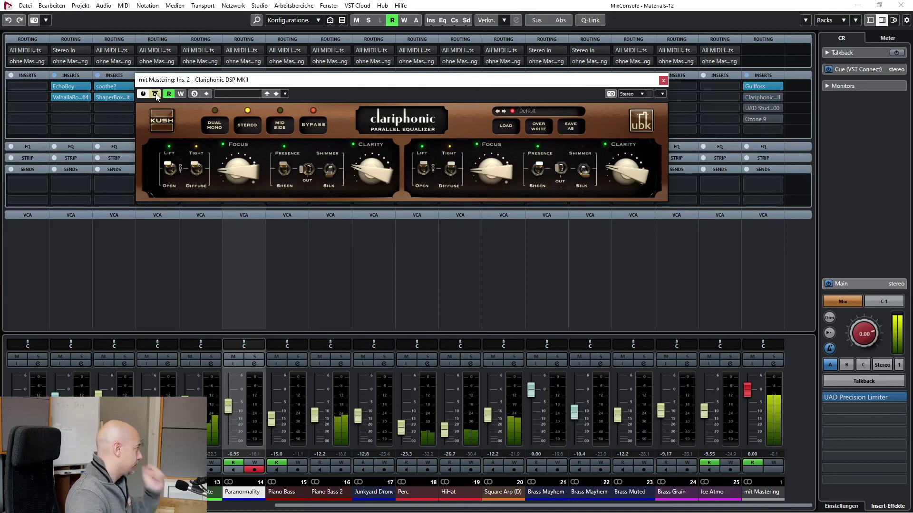
pyautogui.click(156, 94)
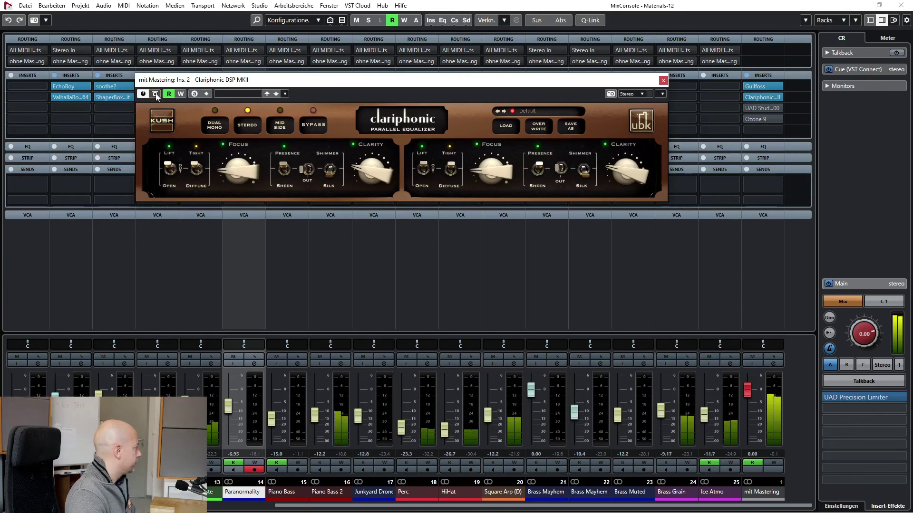
pyautogui.click(156, 94)
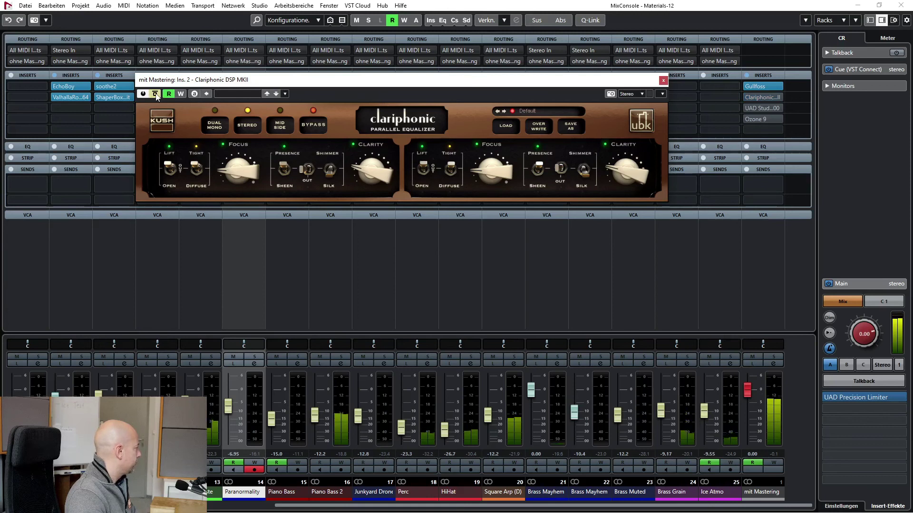
pyautogui.click(155, 94)
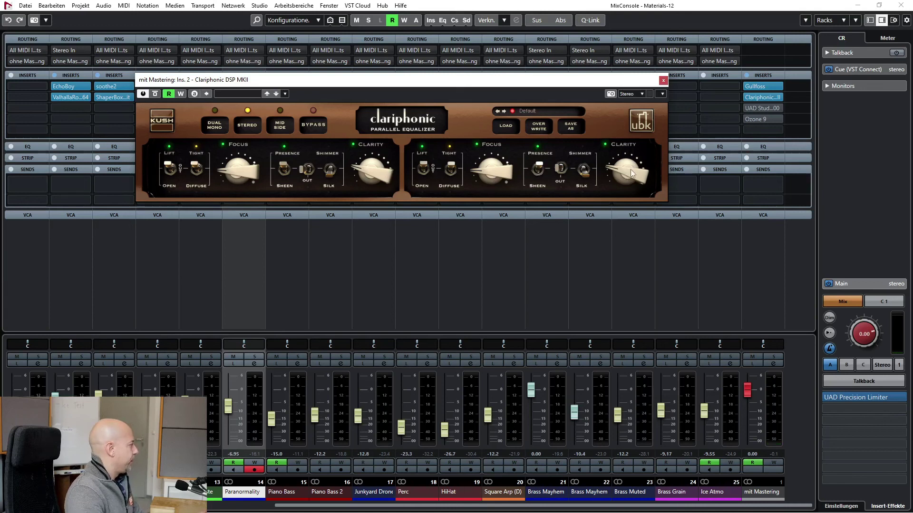
# Close Clariphonic, then activate the mastering channel's UAD Studer A800 and open its settings
pyautogui.click(663, 80)
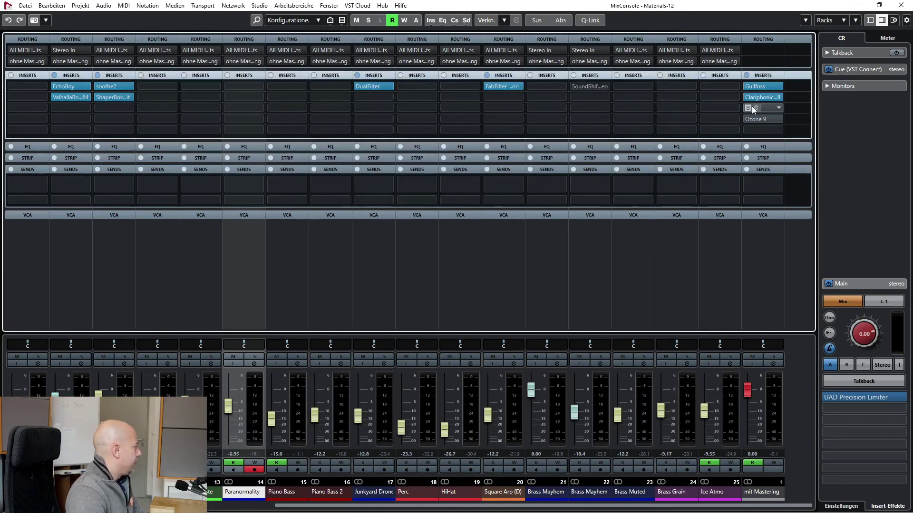
pyautogui.click(756, 109)
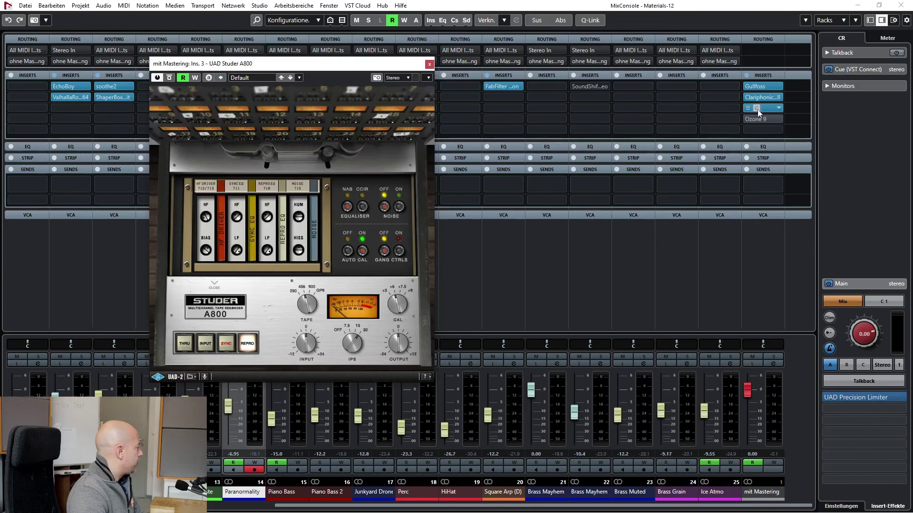
pyautogui.moveTo(249, 67); pyautogui.dragTo(310, 50)
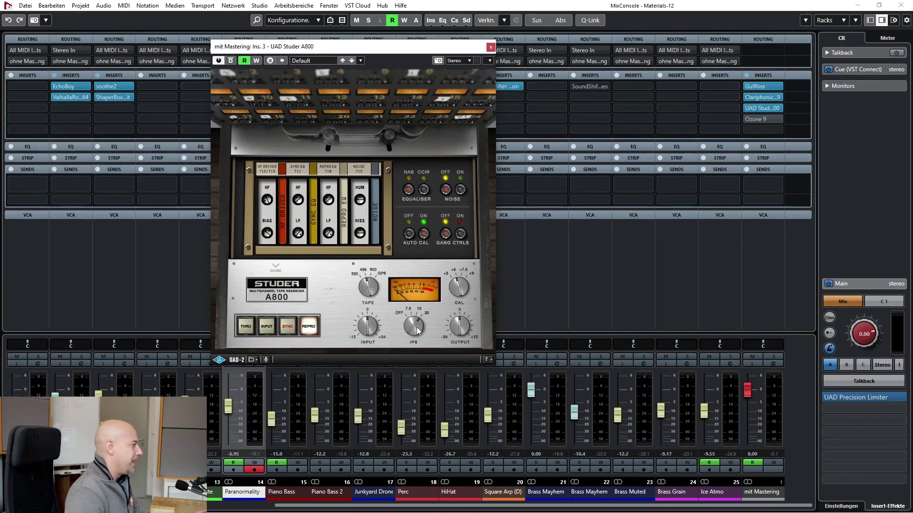
# Play the loop and compare the mix with UAD Studer A800 bypassed and active, leaving it active
pyautogui.click(230, 61)
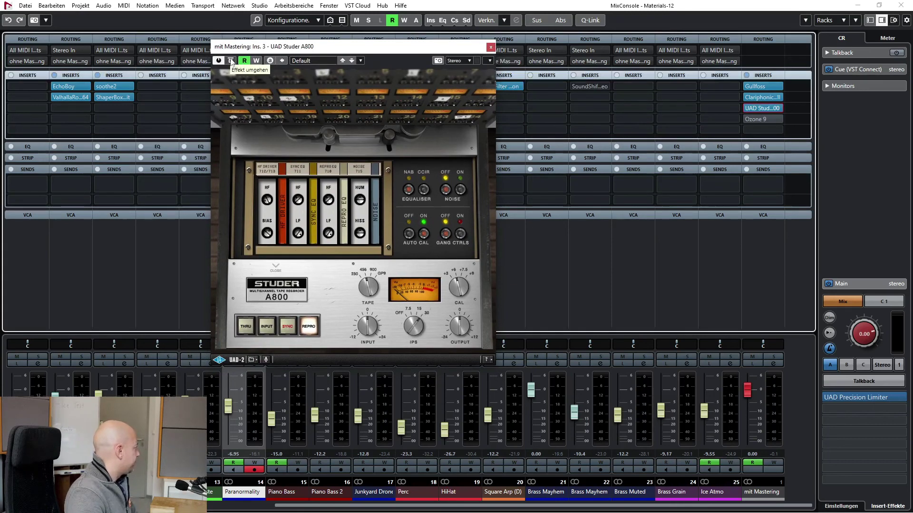
pyautogui.click(231, 61)
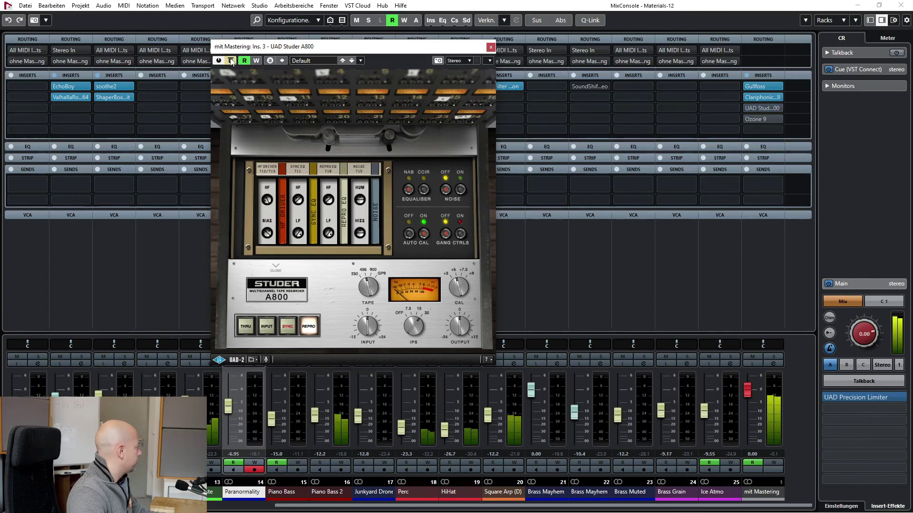
pyautogui.click(231, 61)
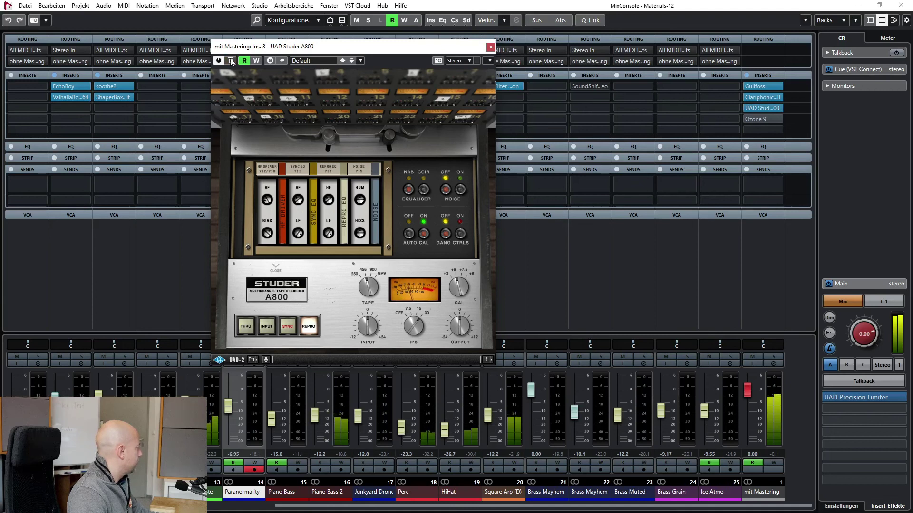
pyautogui.click(231, 60)
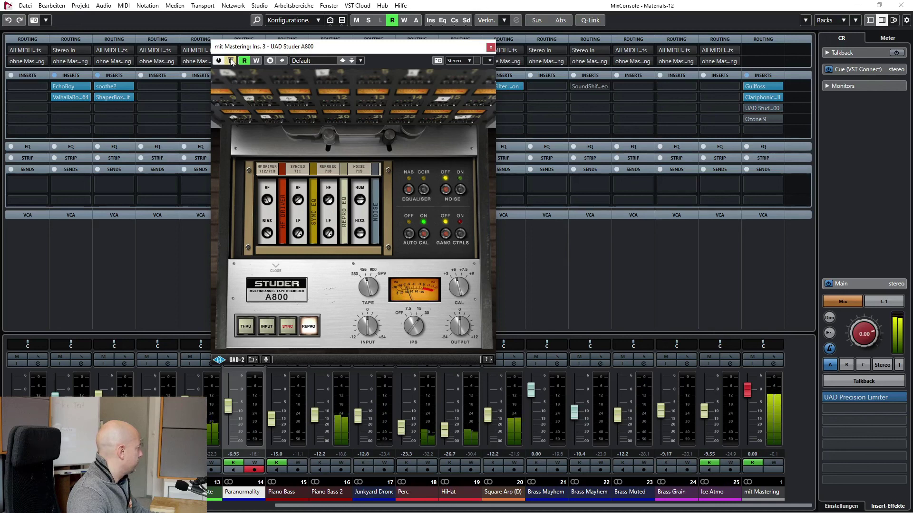
pyautogui.click(231, 60)
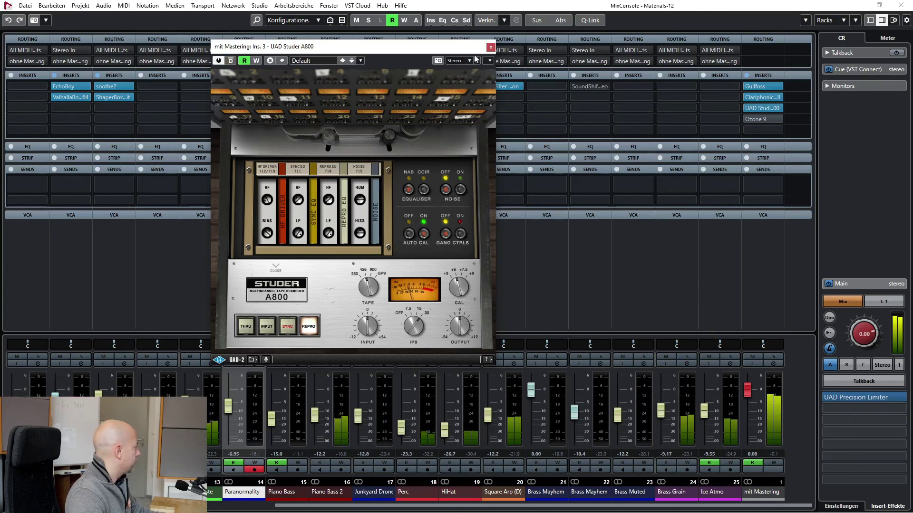
# Close the Studer A800, then activate the mastering channel's Ozone 9 and open its settings
pyautogui.click(489, 48)
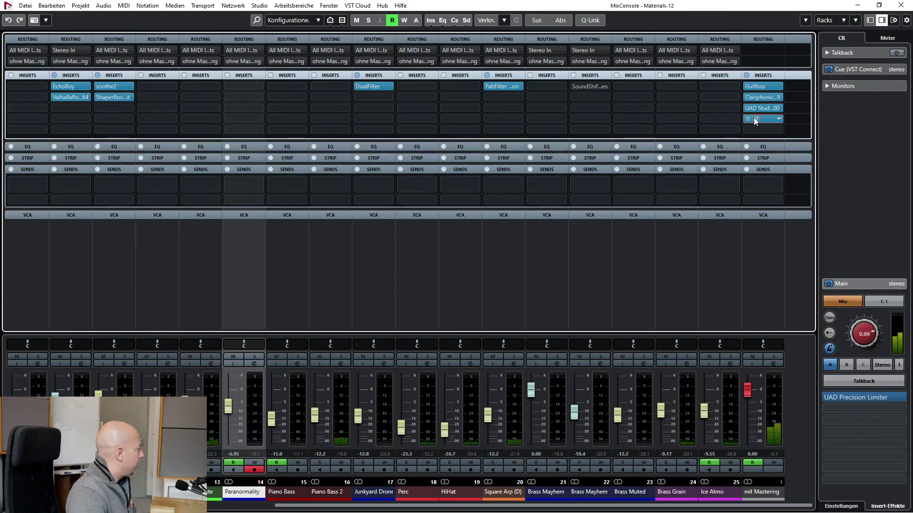
pyautogui.click(756, 119)
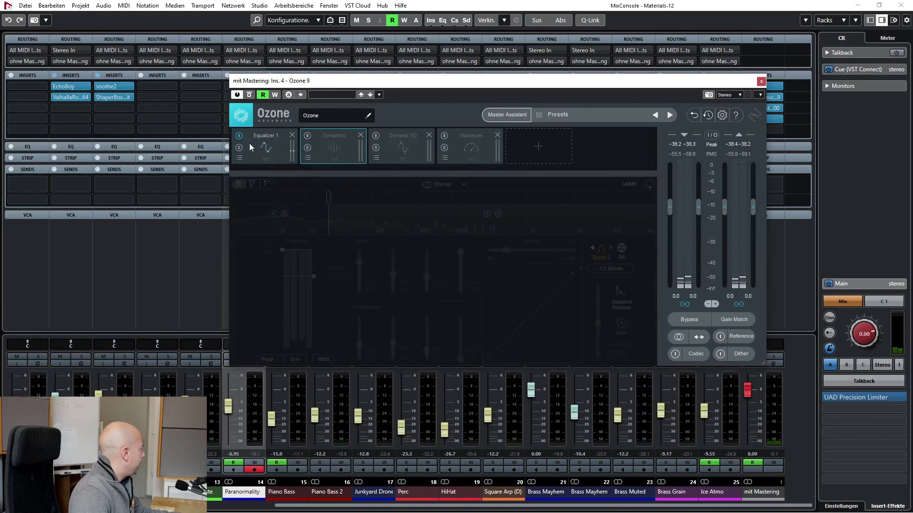
pyautogui.moveTo(345, 84); pyautogui.dragTo(362, 59)
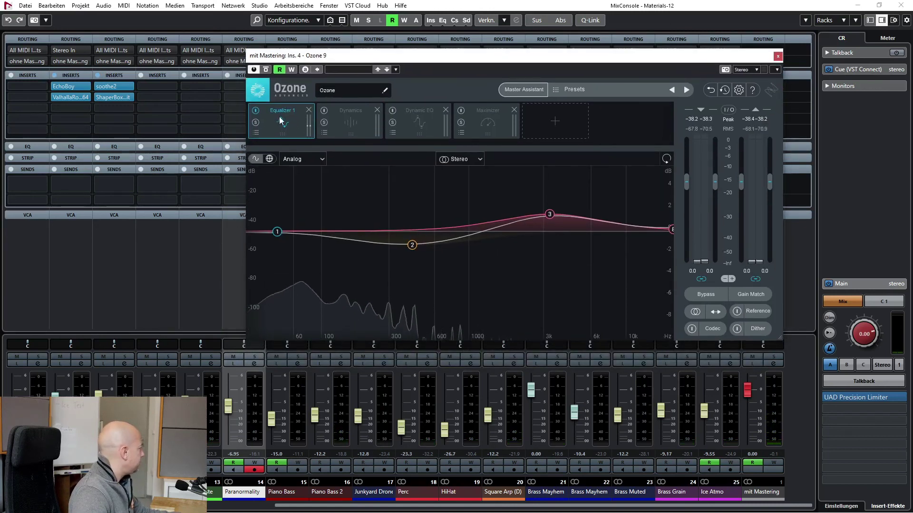
# Look through Ozone's Dynamics, Dynamic EQ and Maximizer modules, then inspect bands 2 and 3 of Equalizer 1
pyautogui.click(373, 125)
pyautogui.click(413, 125)
pyautogui.click(484, 121)
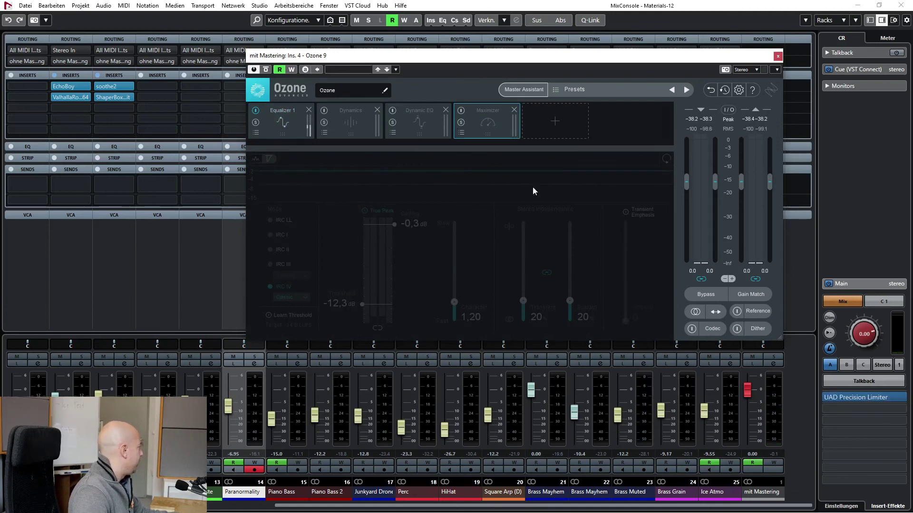
pyautogui.click(279, 131)
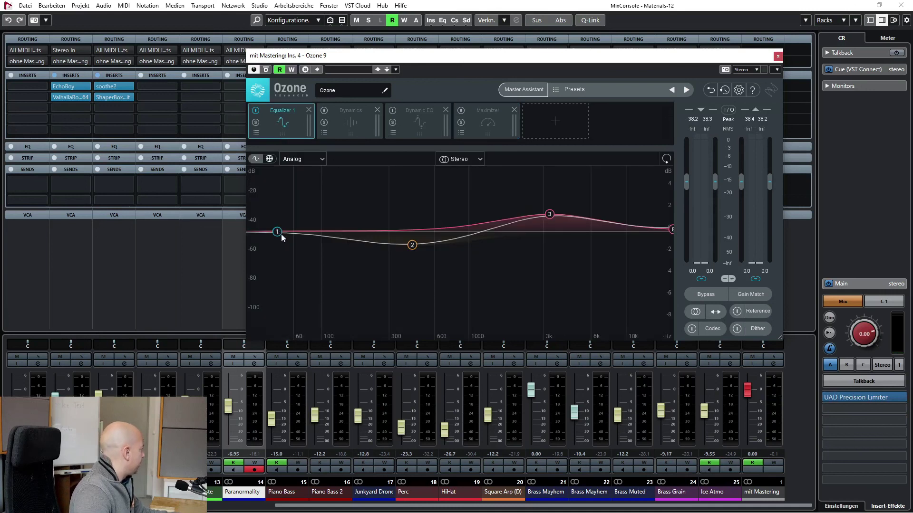
pyautogui.click(412, 246)
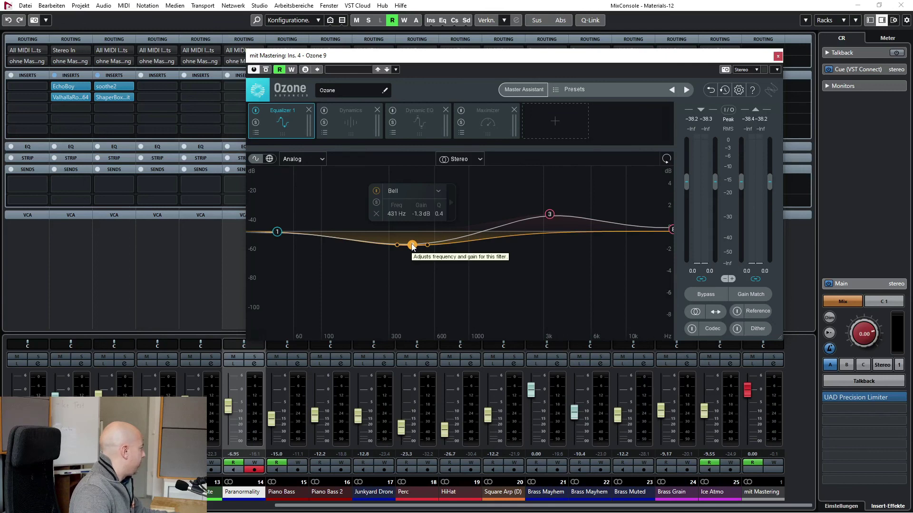
pyautogui.click(549, 214)
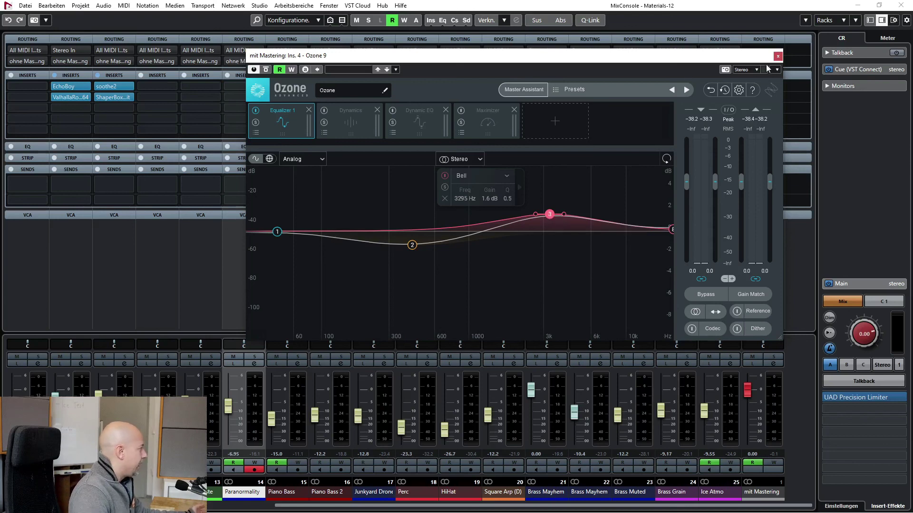
# Play the loop and compare the mix with Ozone 9 bypassed and active, leaving it active
pyautogui.click(266, 69)
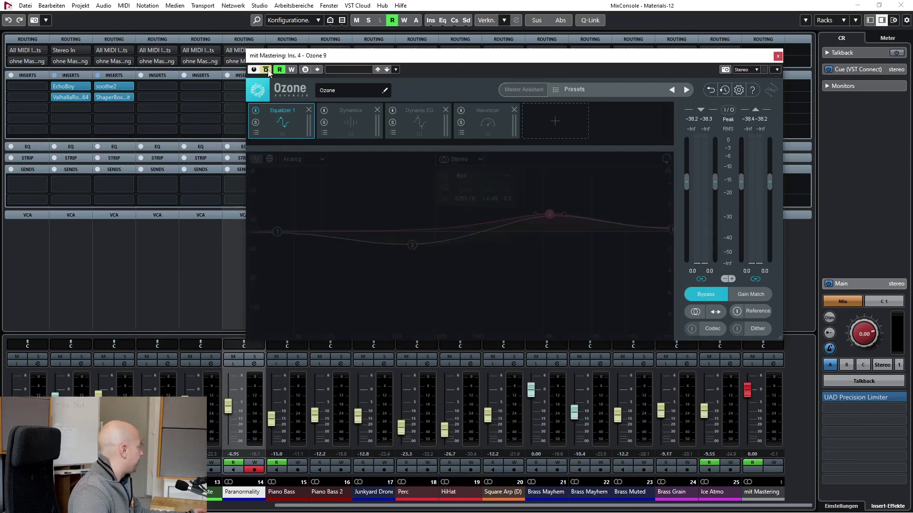
pyautogui.press('space')
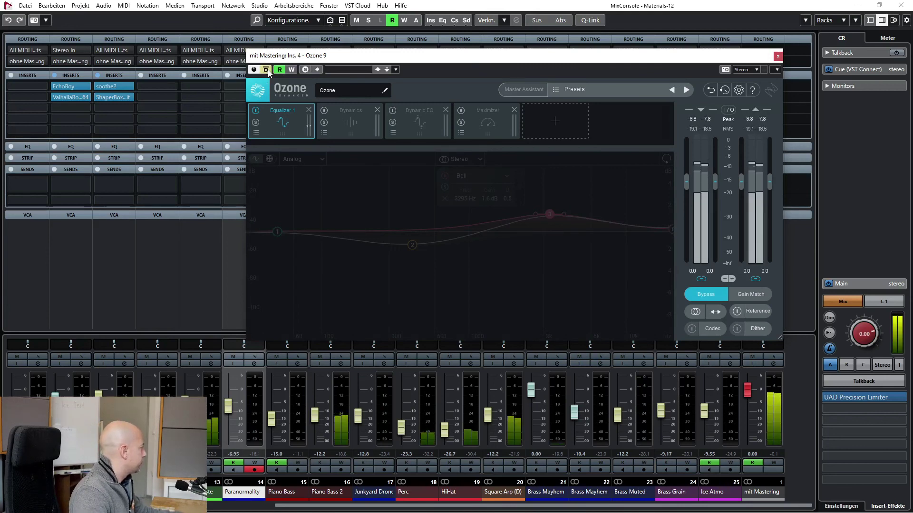
pyautogui.click(267, 70)
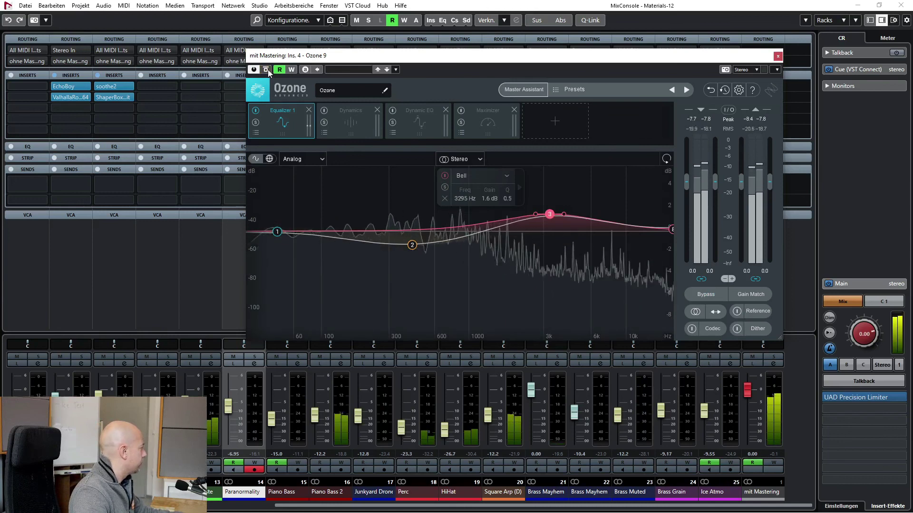
pyautogui.click(267, 69)
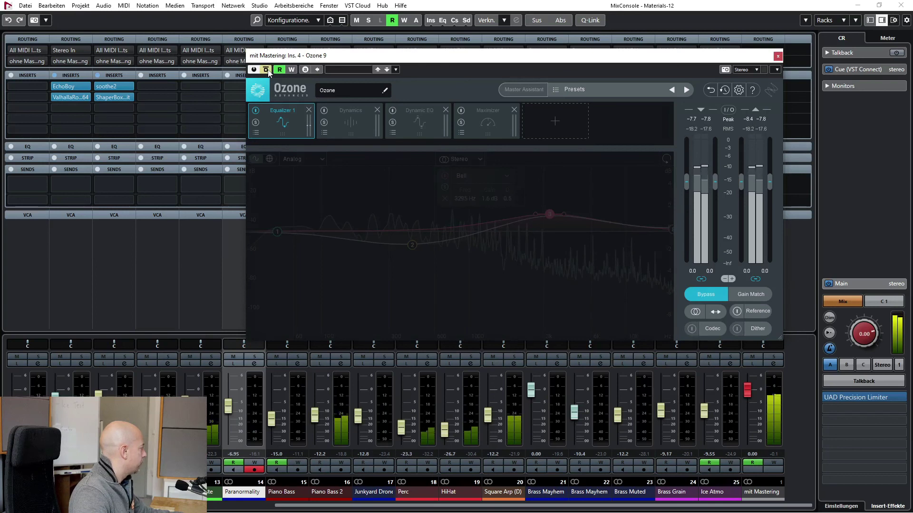
pyautogui.click(267, 69)
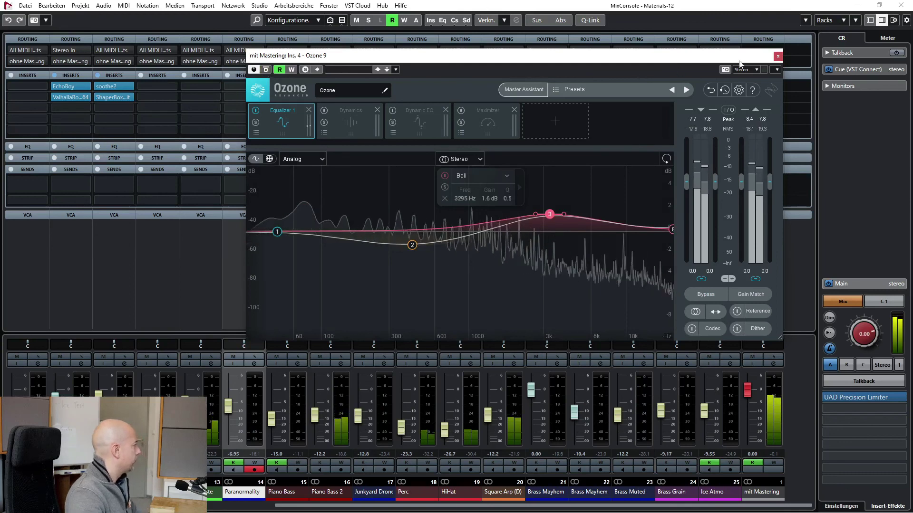
# Close Ozone 9 and compare the playing mix with all mastering channel inserts bypassed and active, leaving them active
pyautogui.click(776, 57)
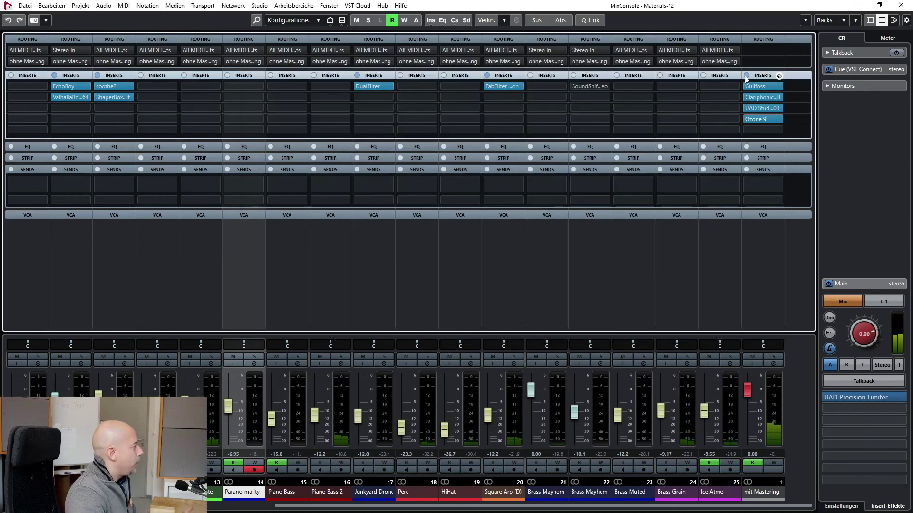
pyautogui.click(746, 76)
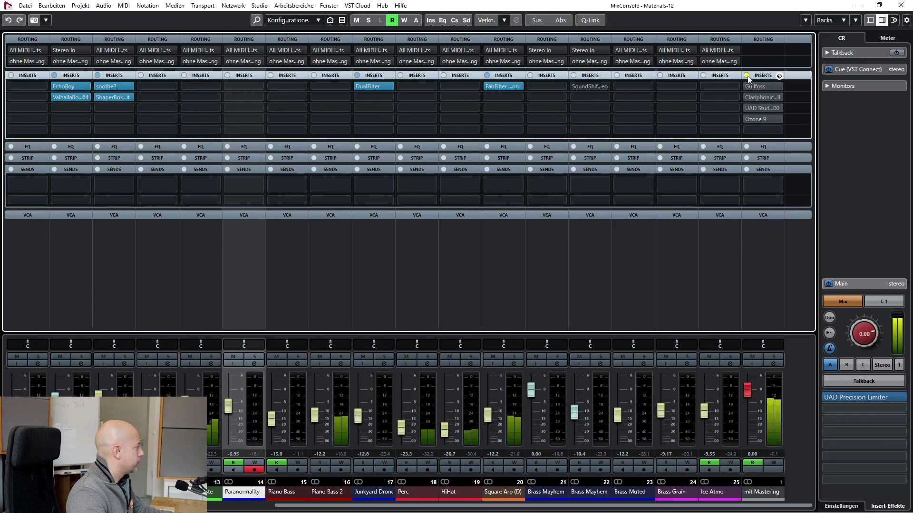
pyautogui.click(746, 75)
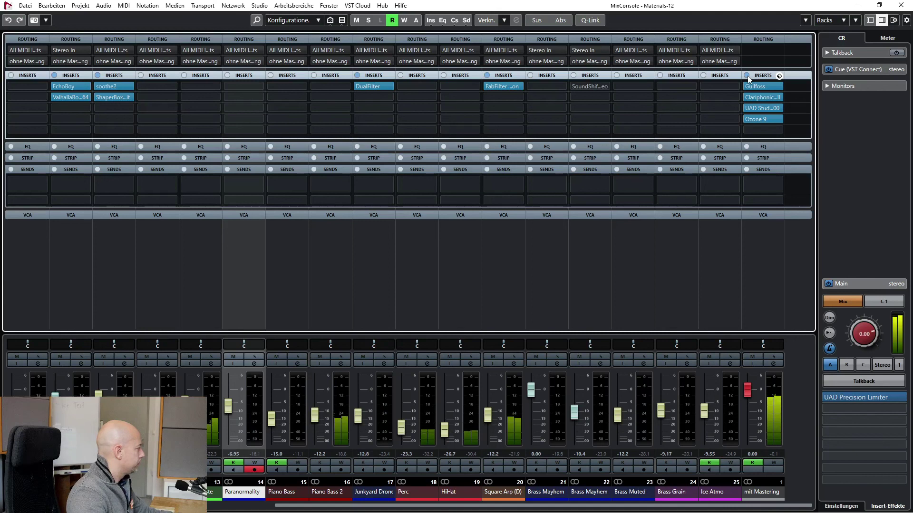
pyautogui.click(746, 76)
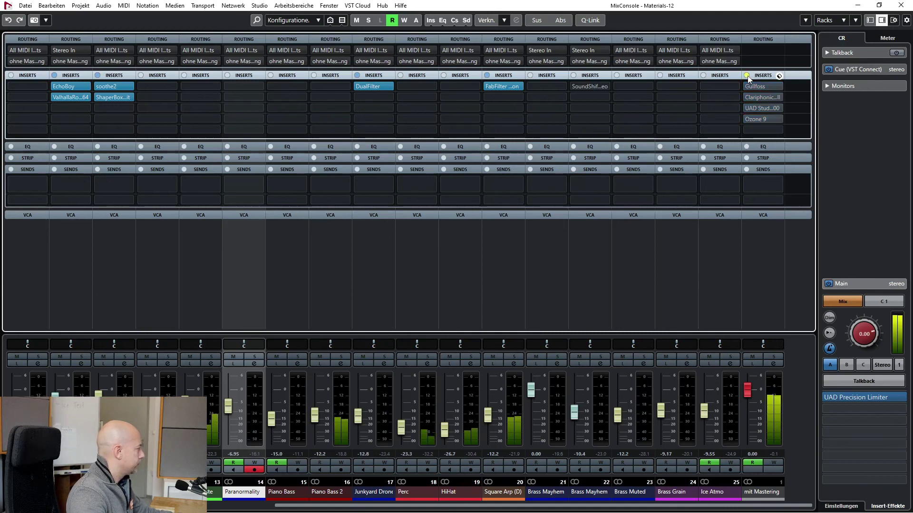
pyautogui.click(746, 76)
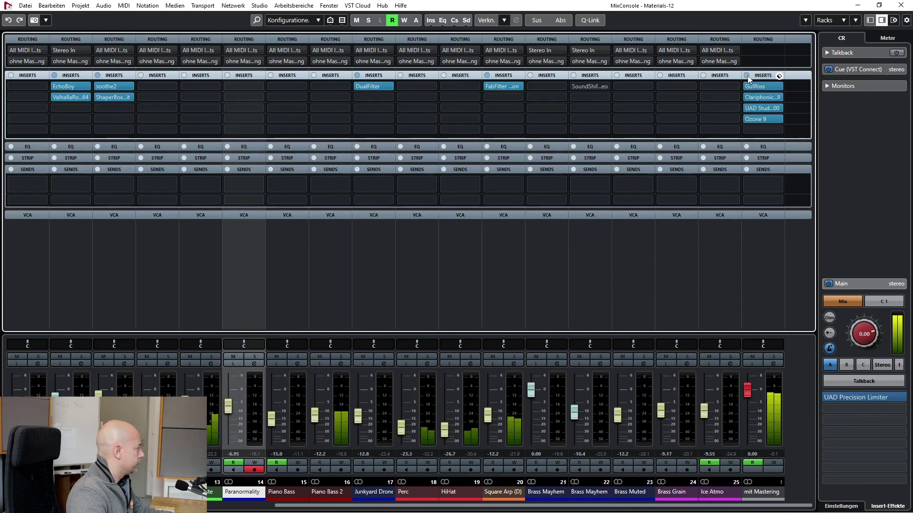